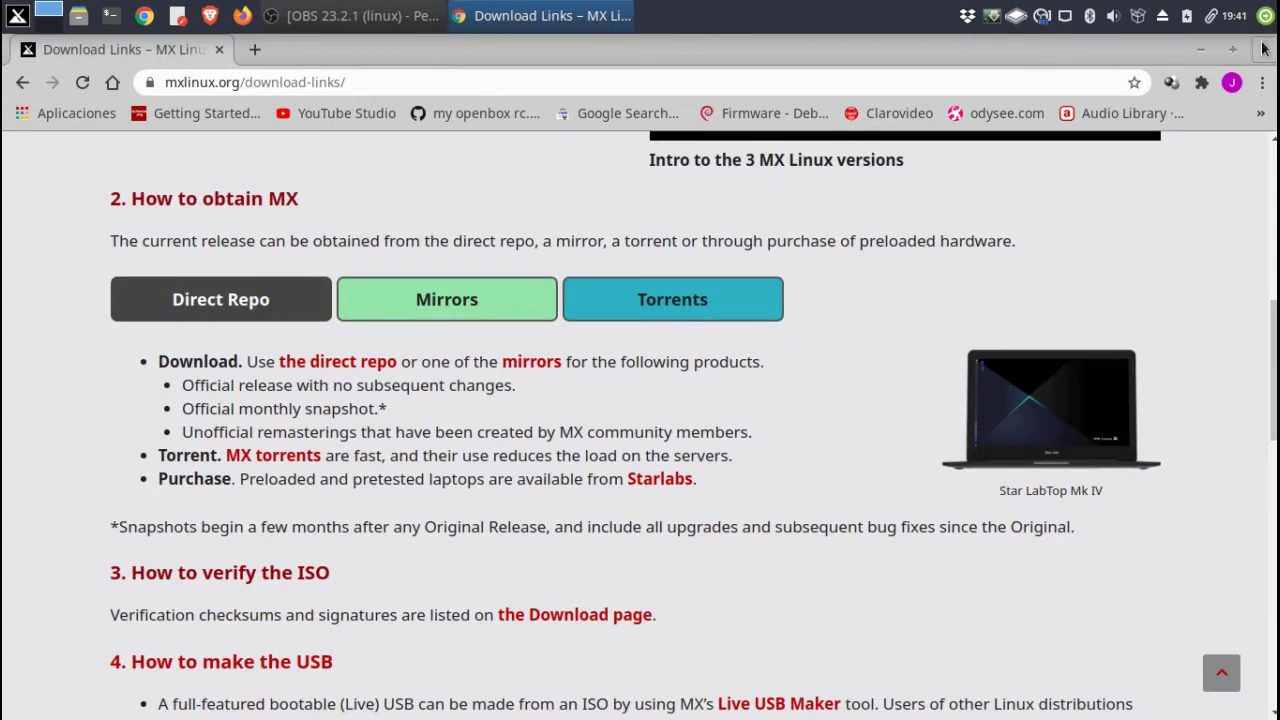
Step: Close the browser and, in VirtualBox, begin a new virtual machine named MX Linux AHS with version Debian (64-bit)
click(1265, 49)
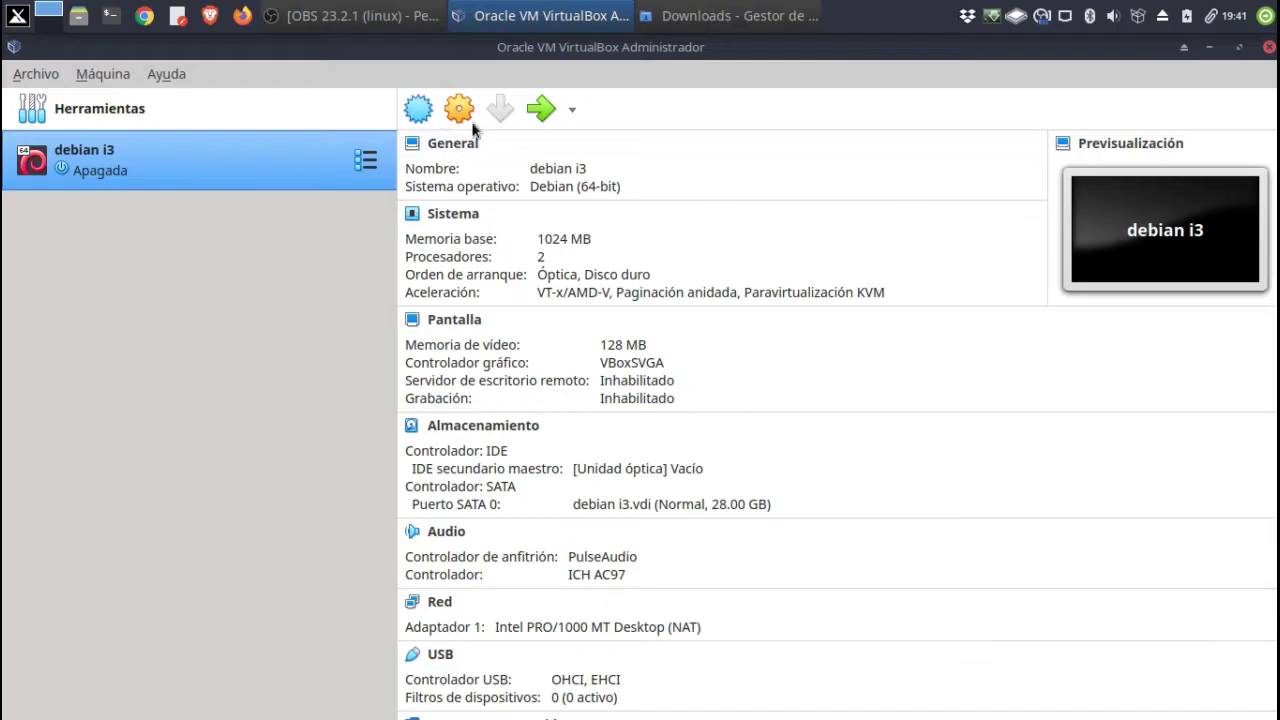
click(424, 110)
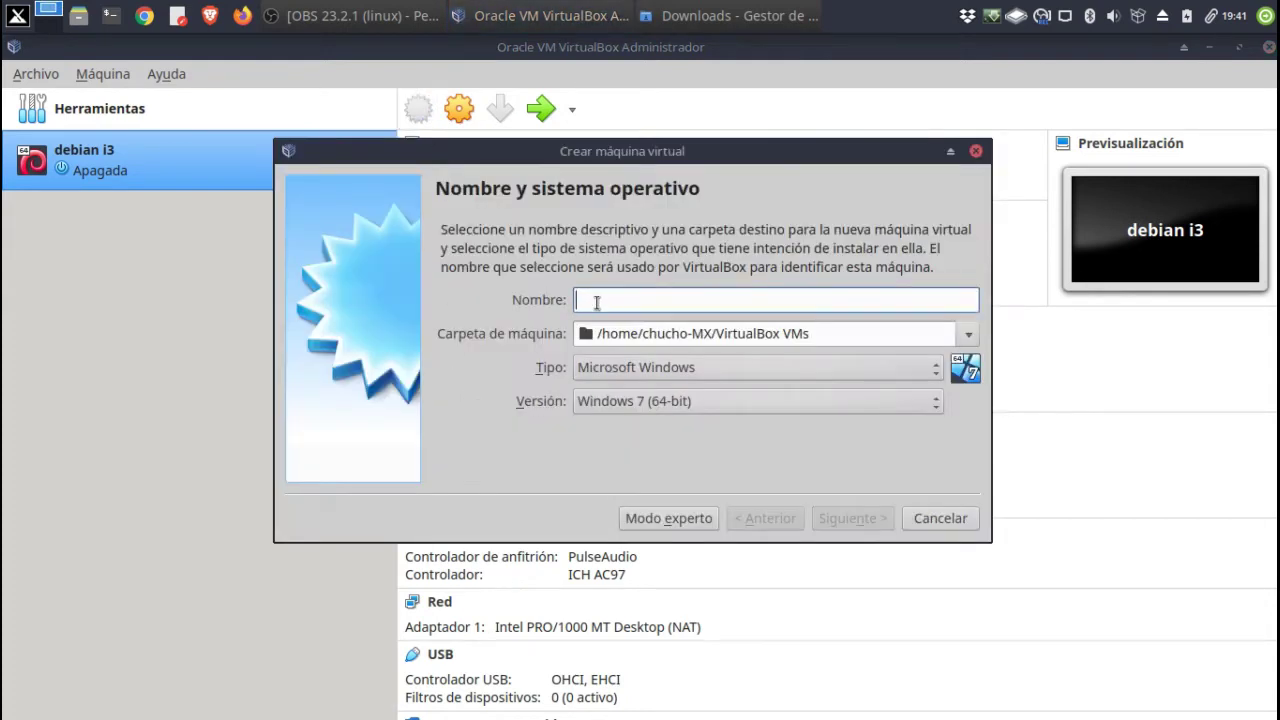
text(MX)
key(BackSpace)
text(Xli)
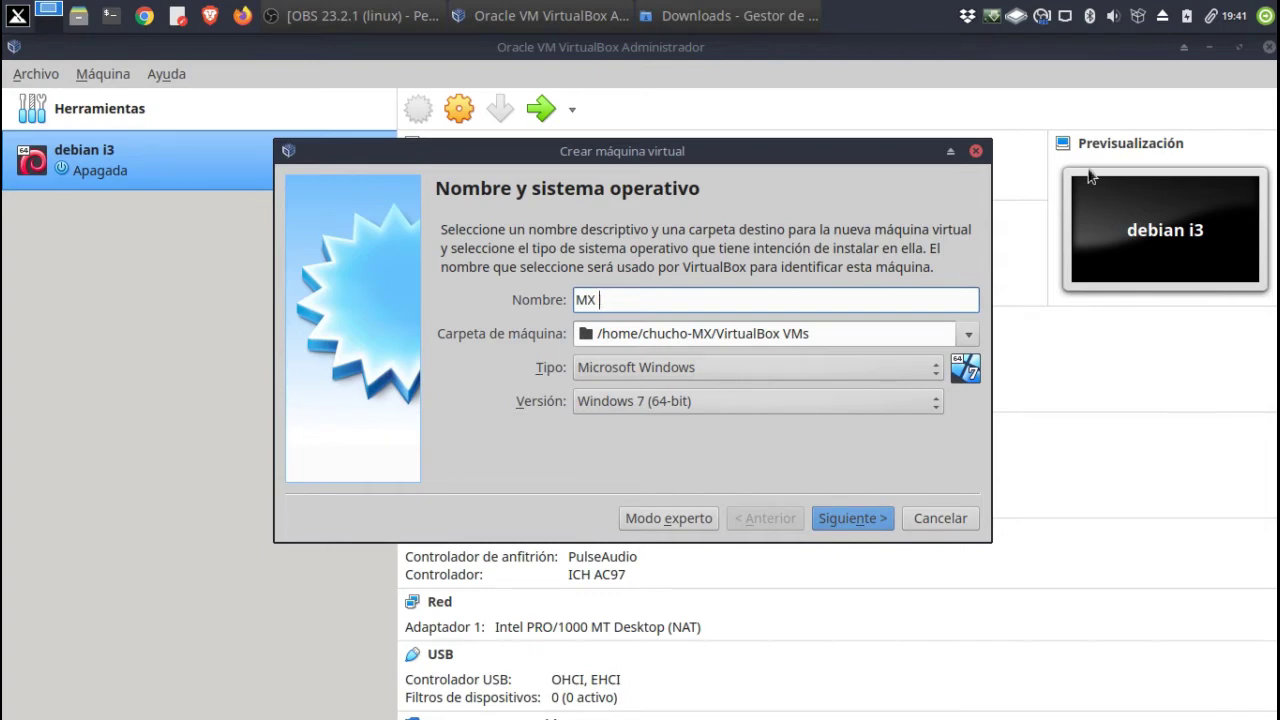
text(Linux )
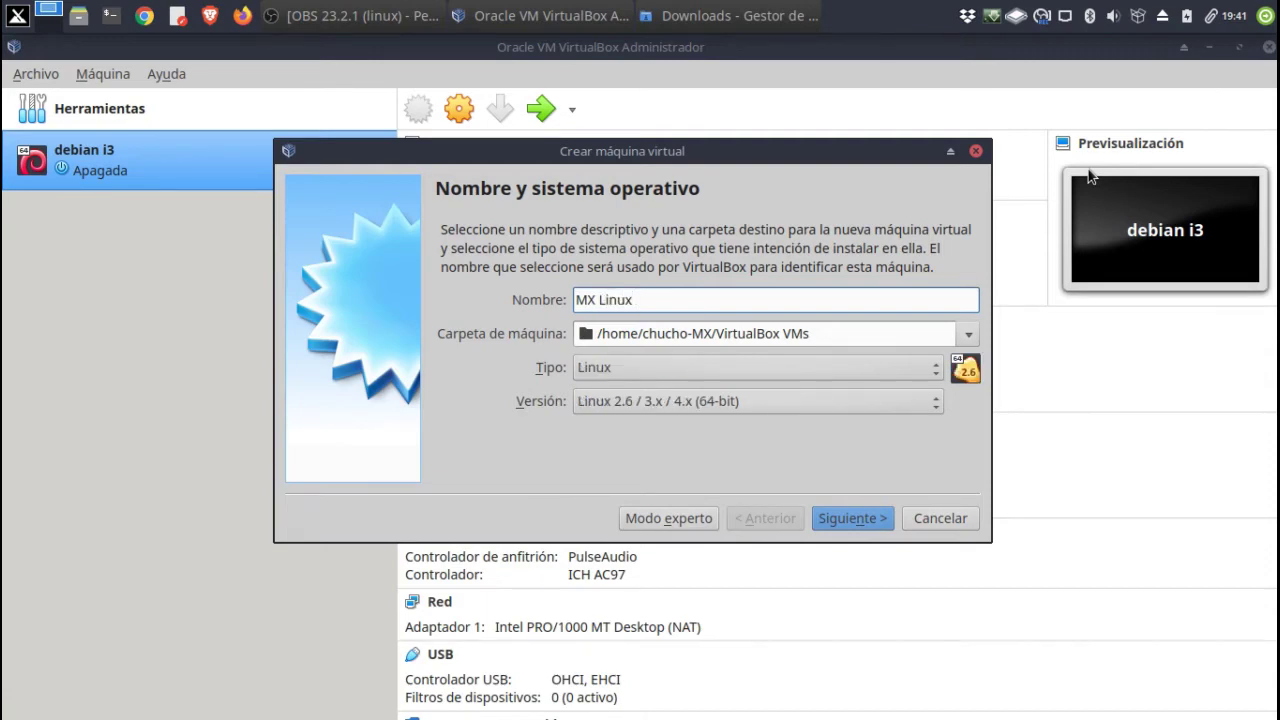
text(AHS)
click(906, 402)
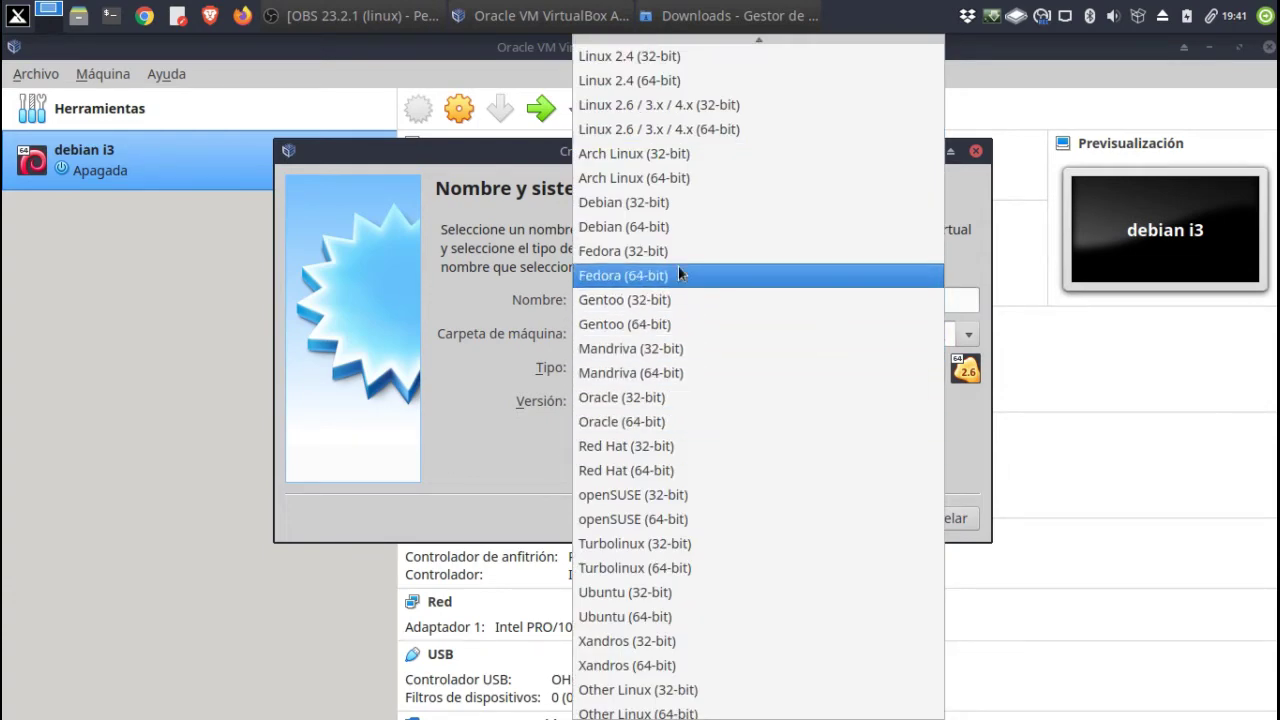
click(676, 227)
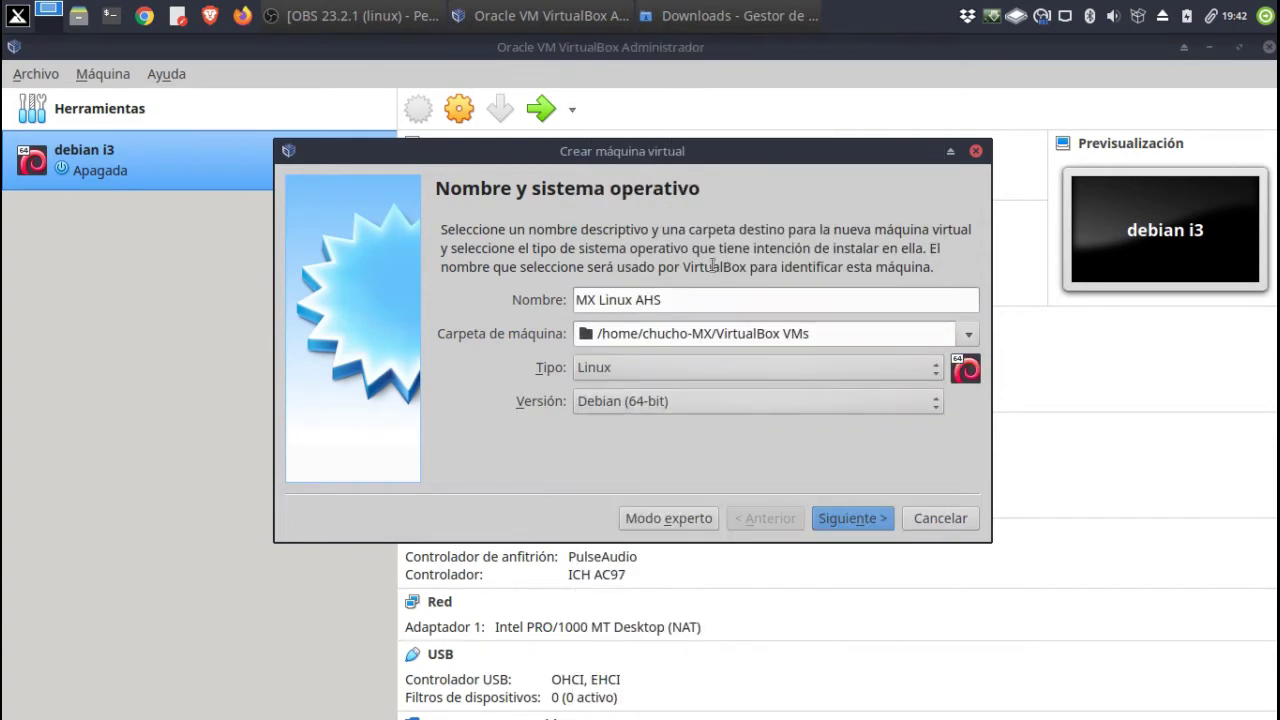
click(847, 518)
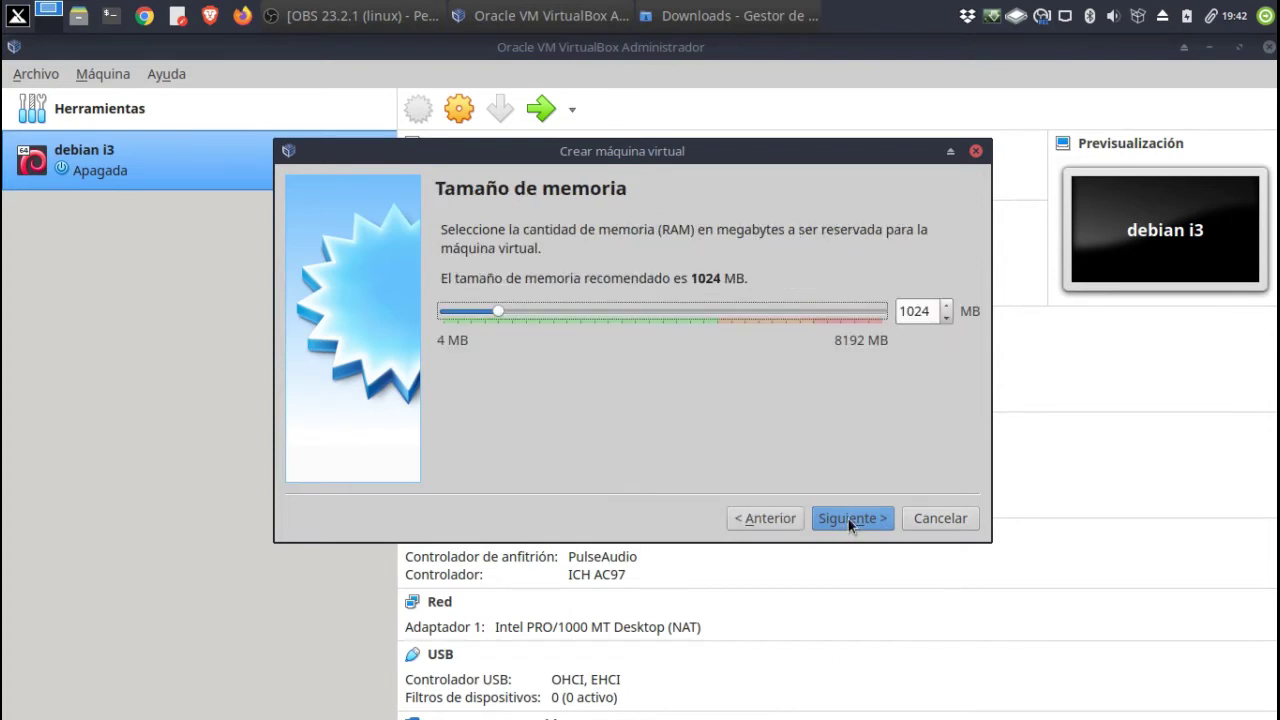
Step: Set the new virtual machine's memory size to 2048 MB
double_click(927, 313)
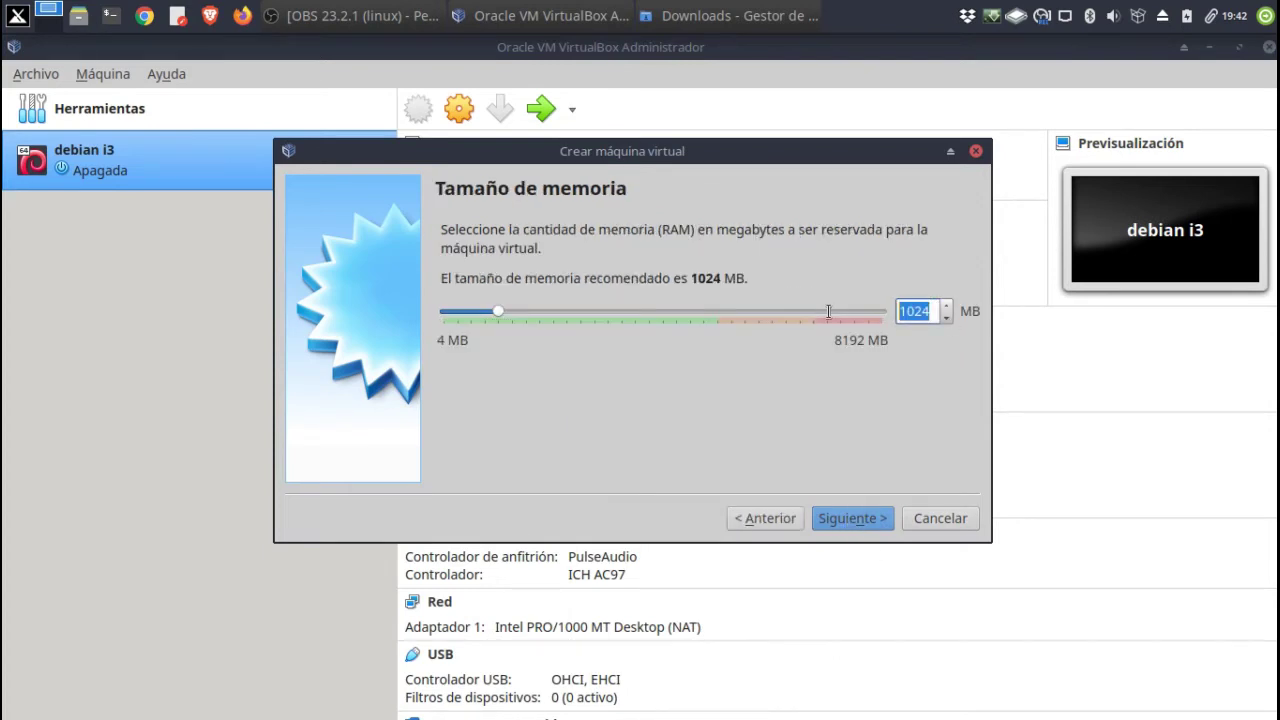
text(2048)
click(849, 519)
Step: Create a dynamically allocated VDI virtual hard disk of 48 GB for the machine
click(849, 519)
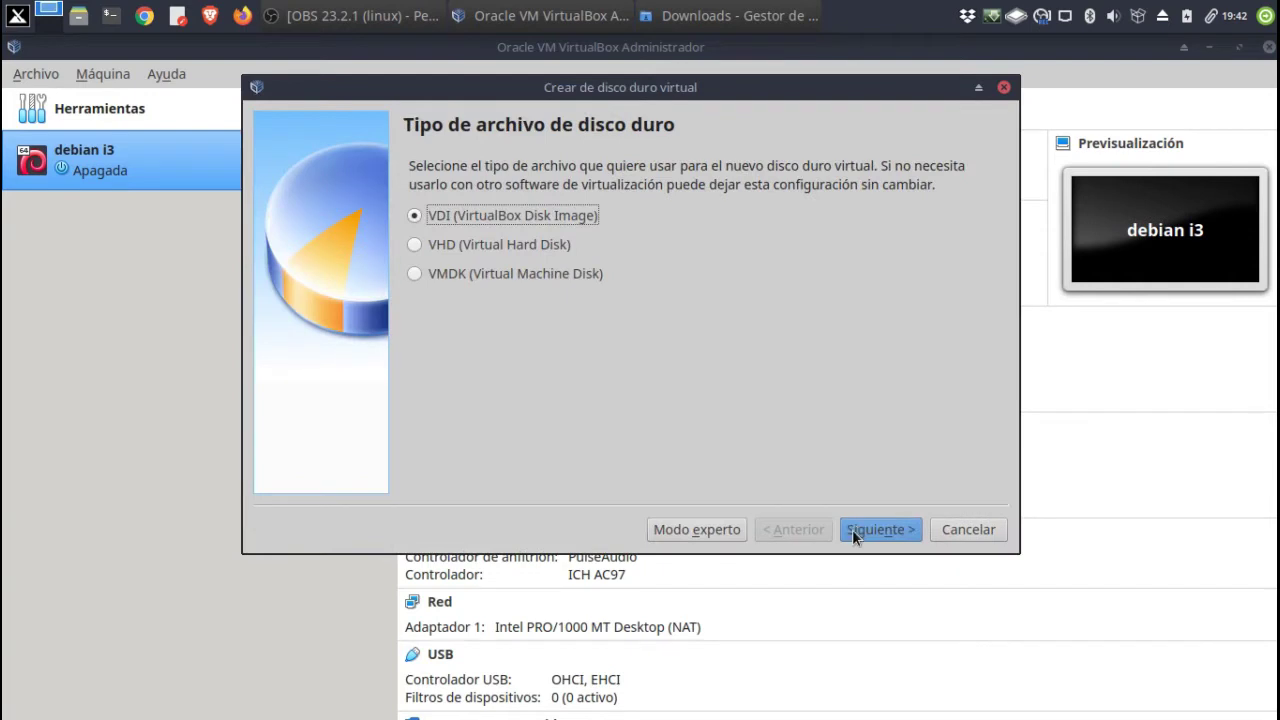
click(852, 529)
click(852, 529)
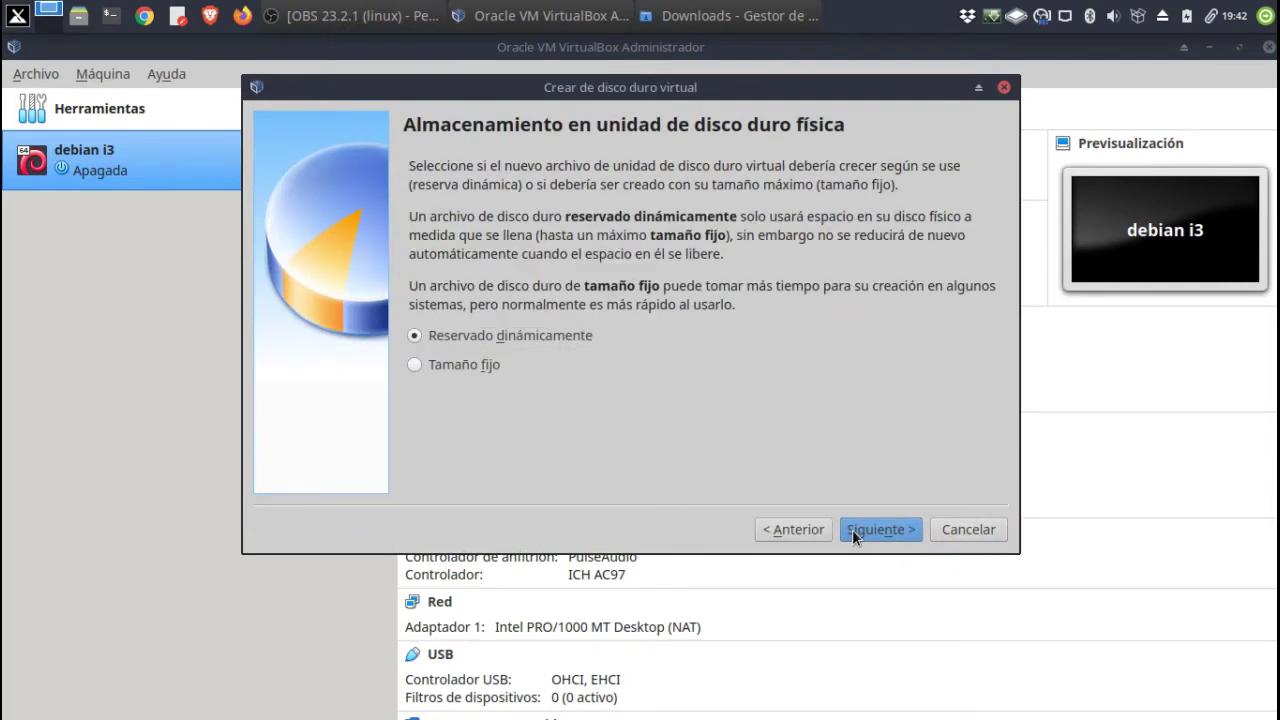
click(948, 307)
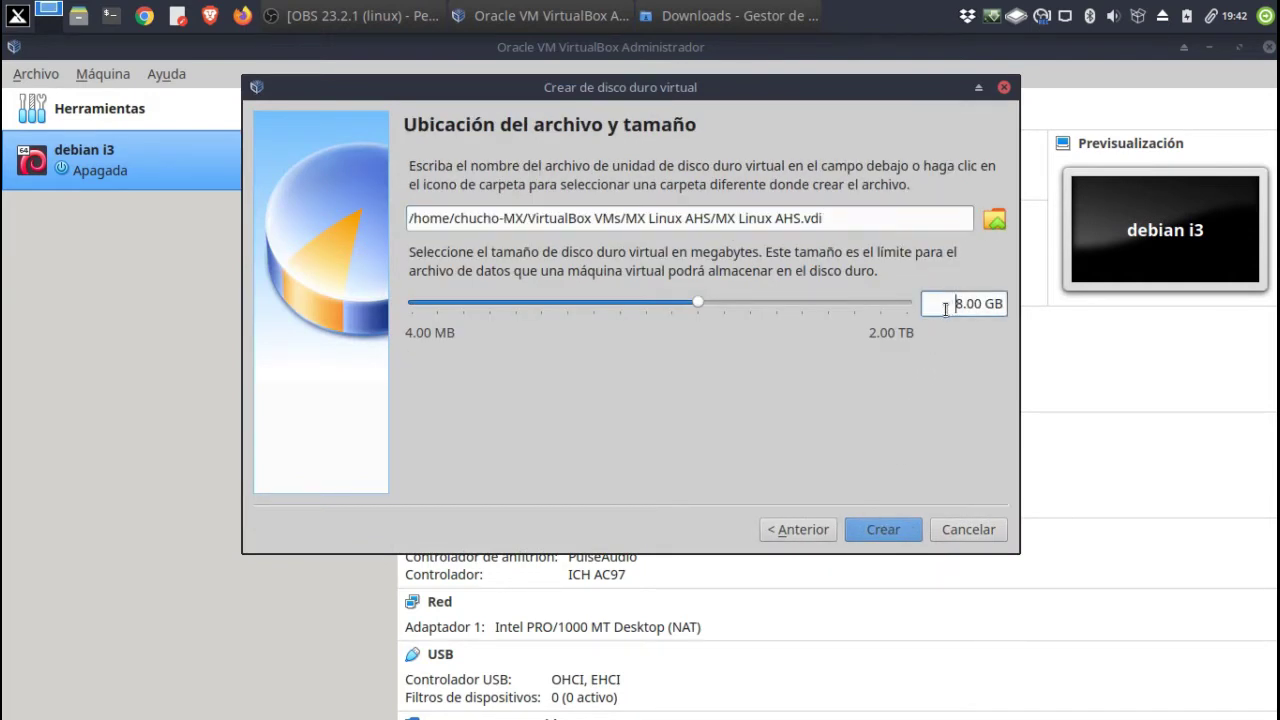
text(4)
click(886, 528)
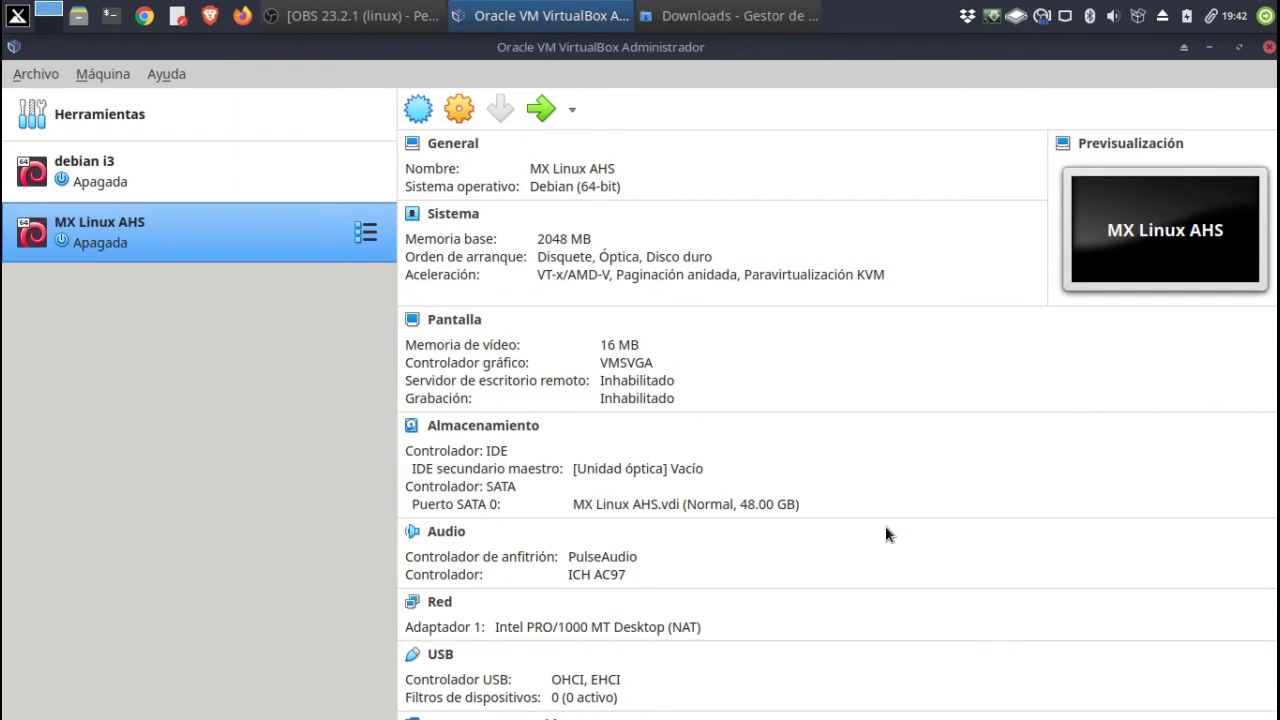
Step: In the MX Linux AHS system settings, exclude the floppy from the boot order and enable EFI
click(460, 112)
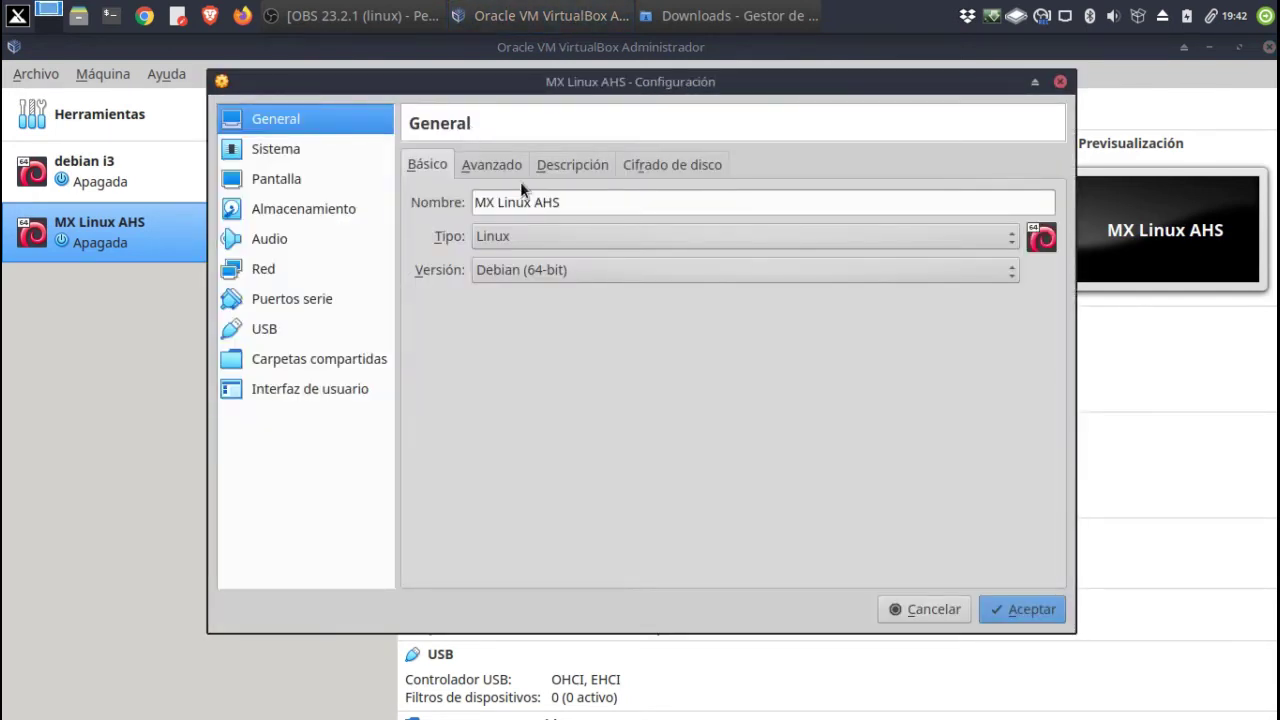
click(286, 148)
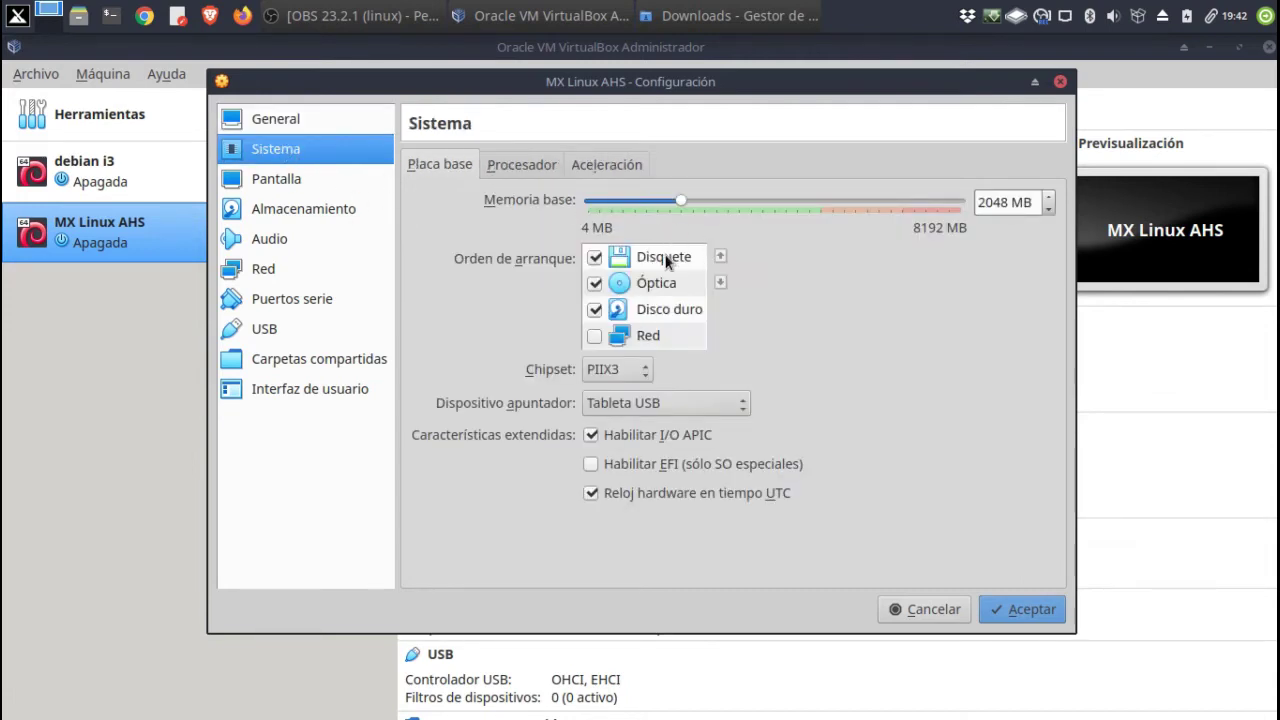
click(593, 258)
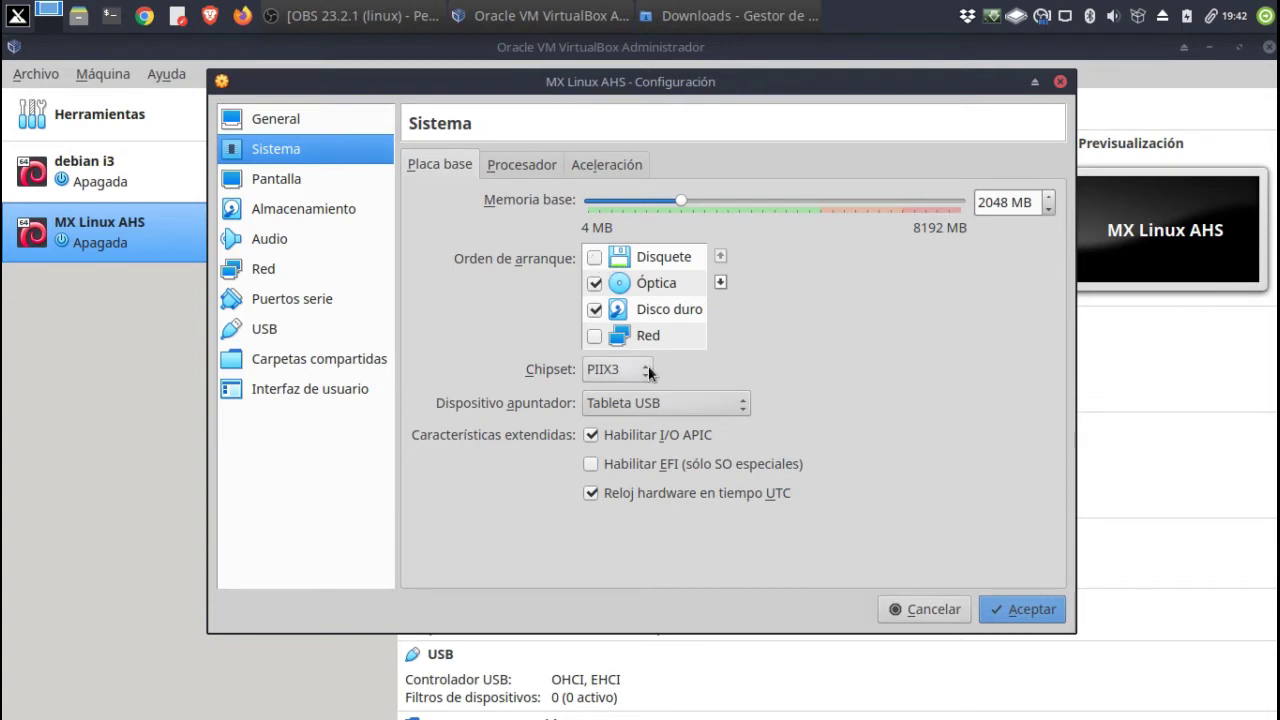
click(591, 464)
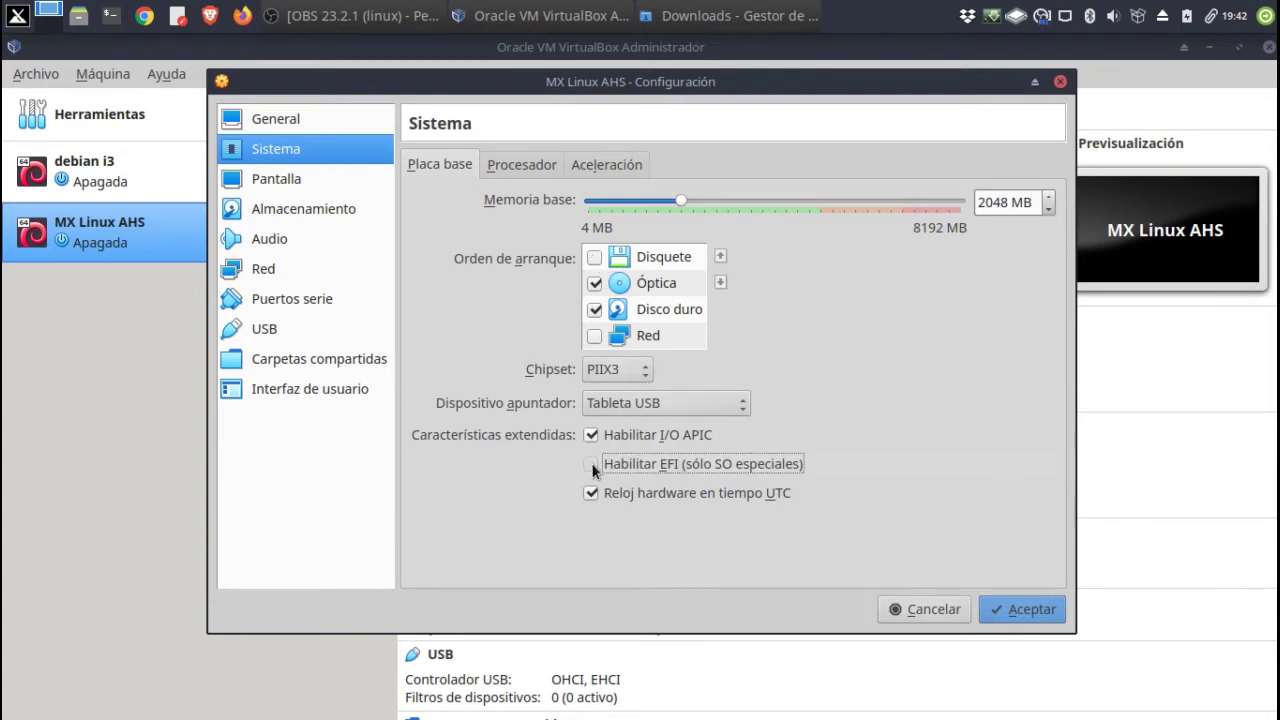
Step: Set the machine's processor count to 2 and check the acceleration settings
click(527, 163)
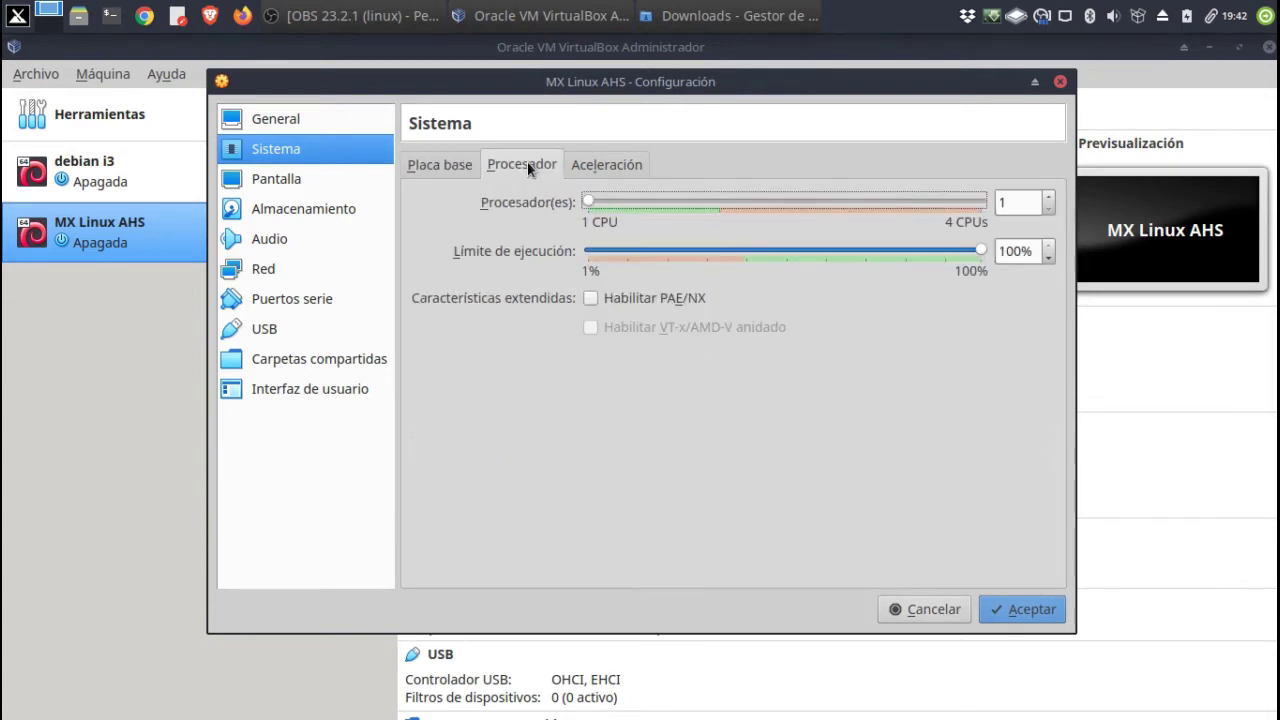
click(1049, 197)
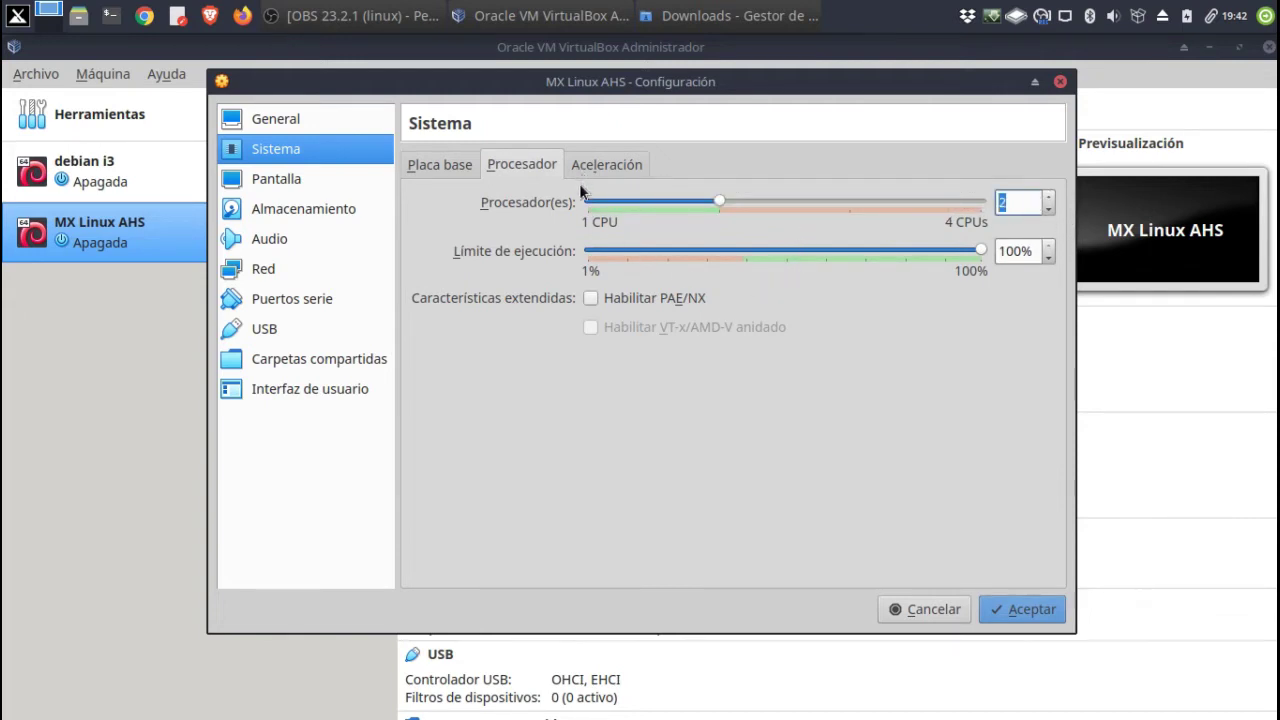
click(603, 165)
click(528, 163)
Step: Set the machine's video memory to 128 MB and its graphics controller to VBoxSVGA, and save the settings
click(291, 178)
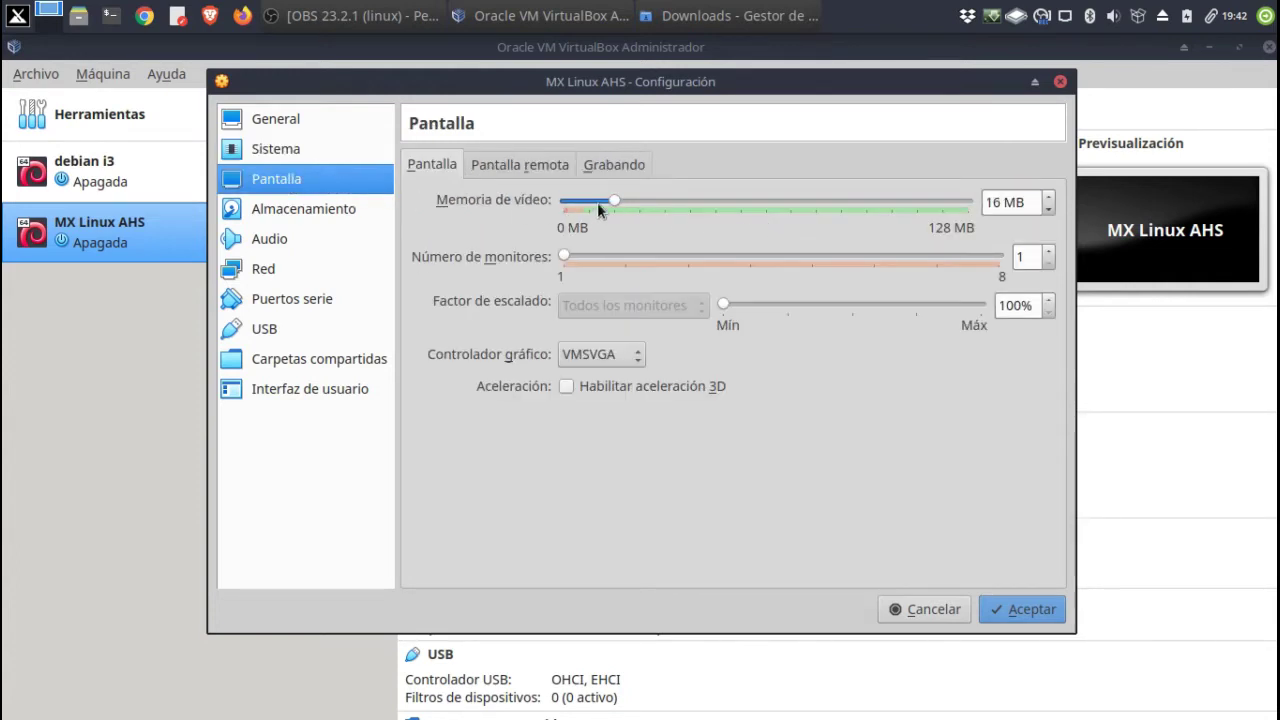
drag(607, 197, 1022, 212)
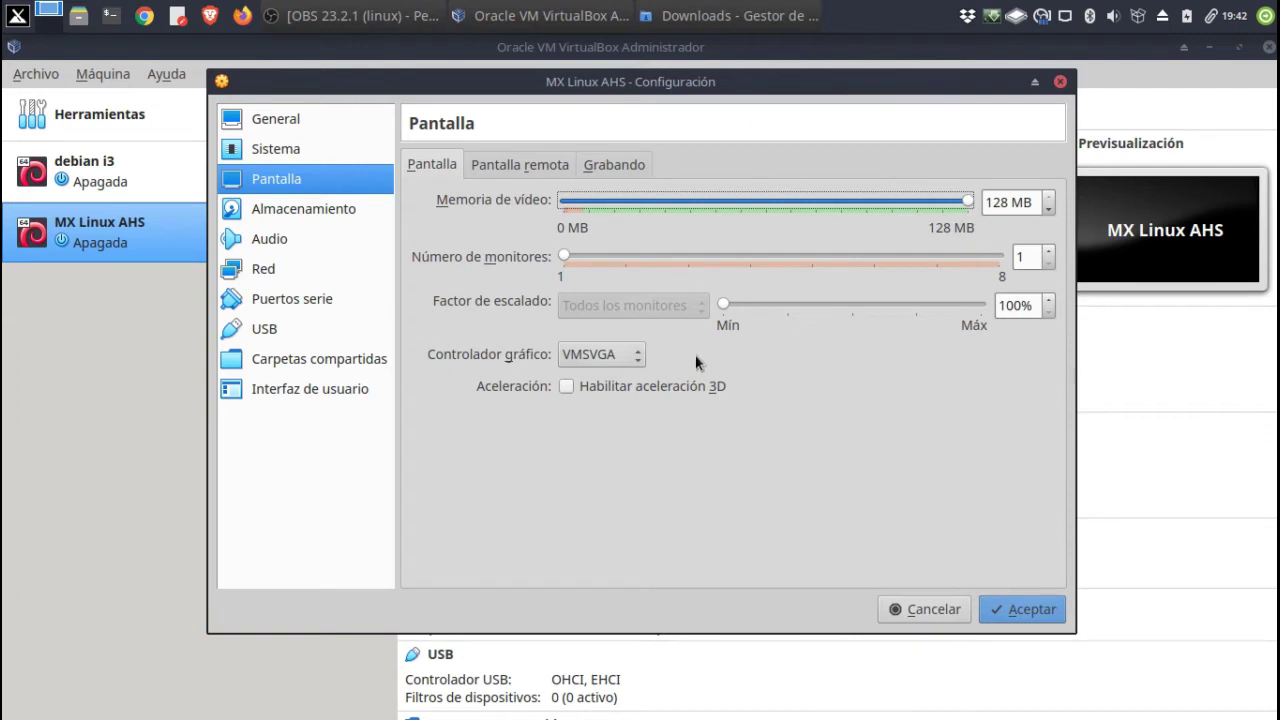
click(637, 358)
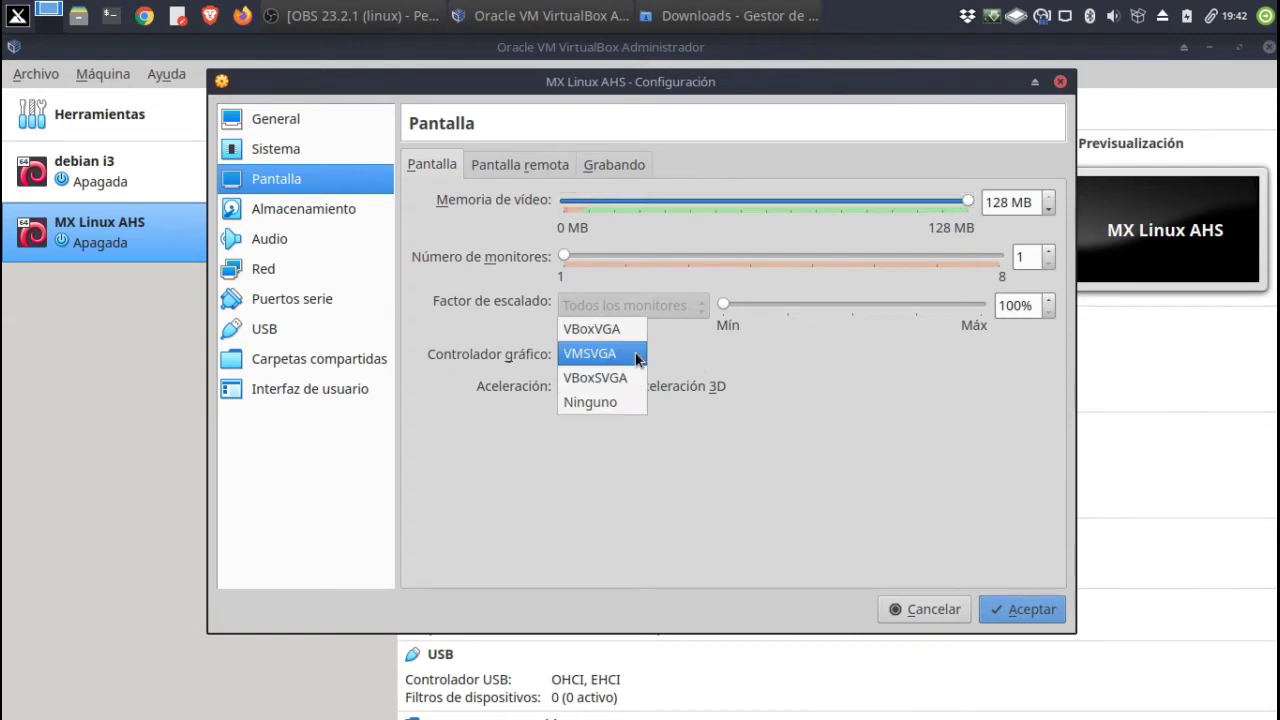
click(584, 379)
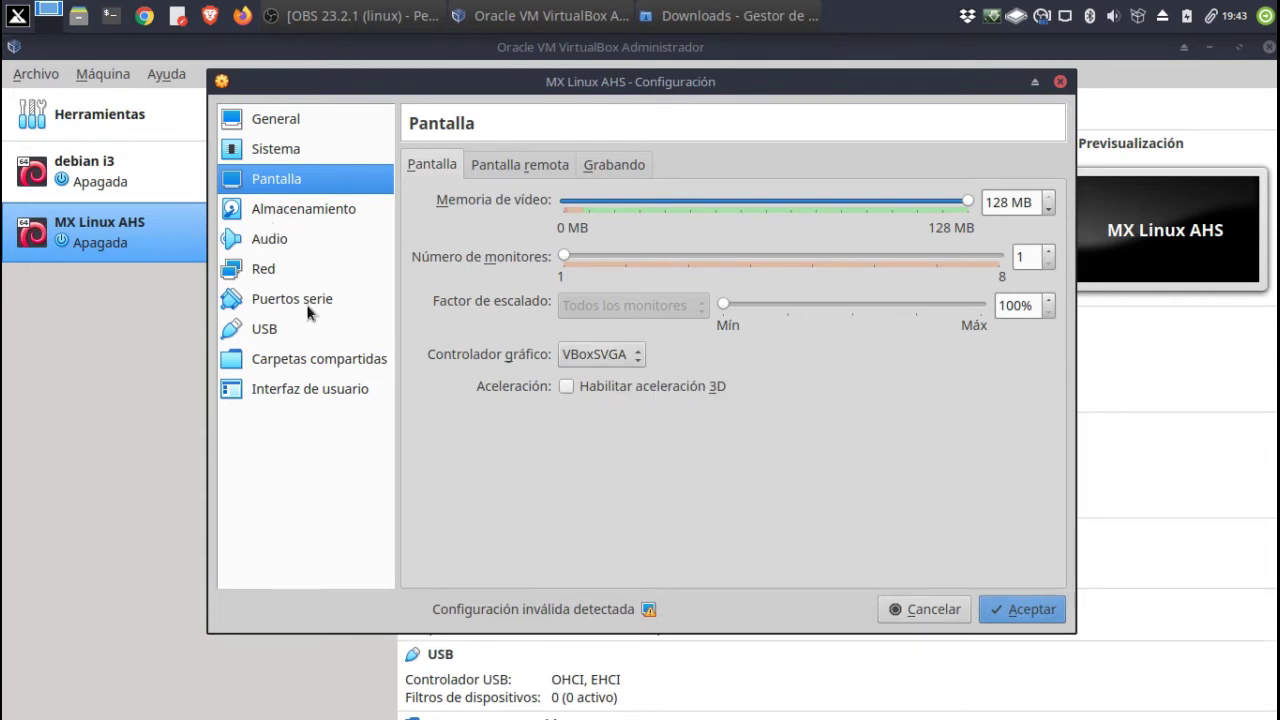
click(1007, 616)
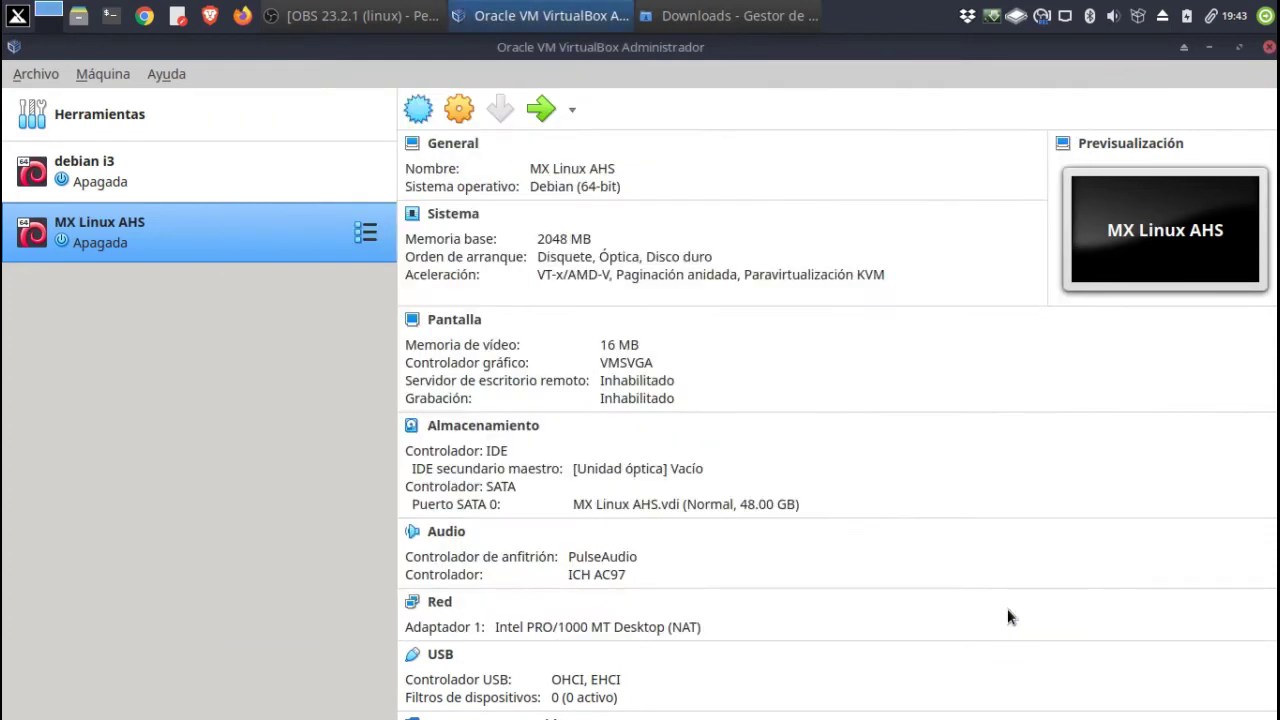
Step: Start the MX Linux AHS machine using MX-19.3_ahs_x64.iso from the Downloads folder as its startup disk
double_click(92, 226)
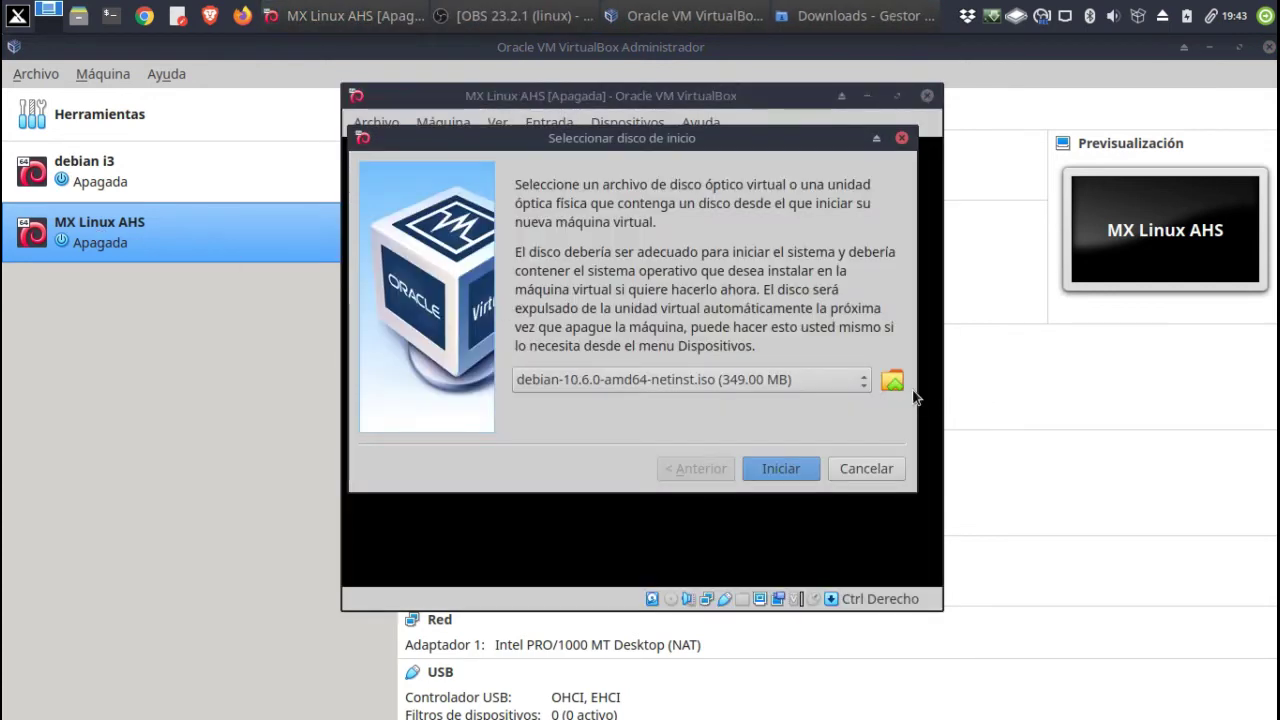
click(892, 381)
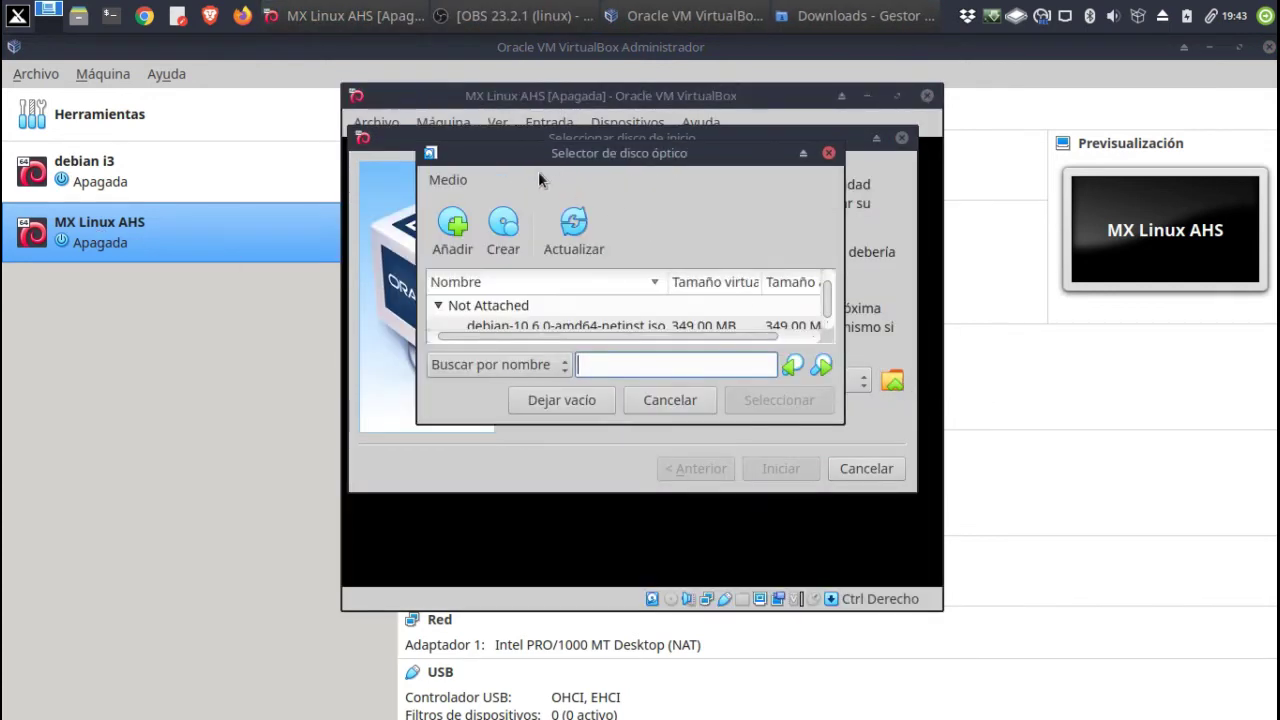
click(452, 224)
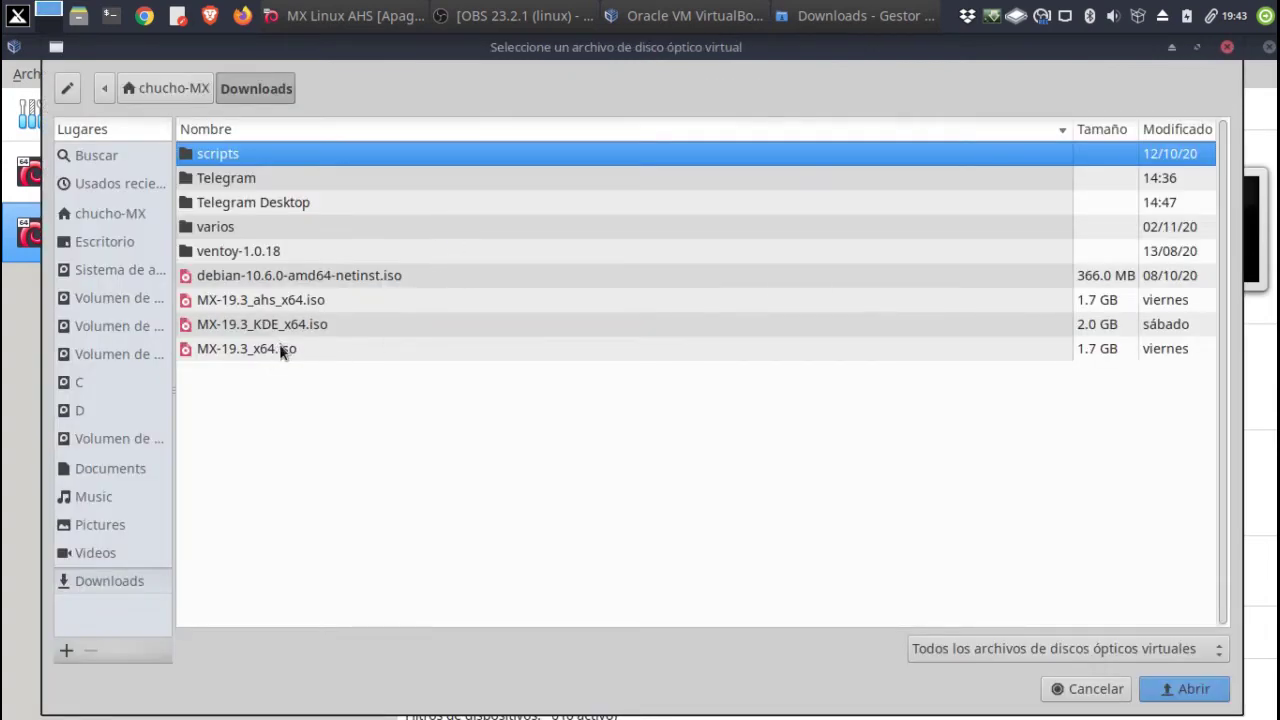
click(266, 305)
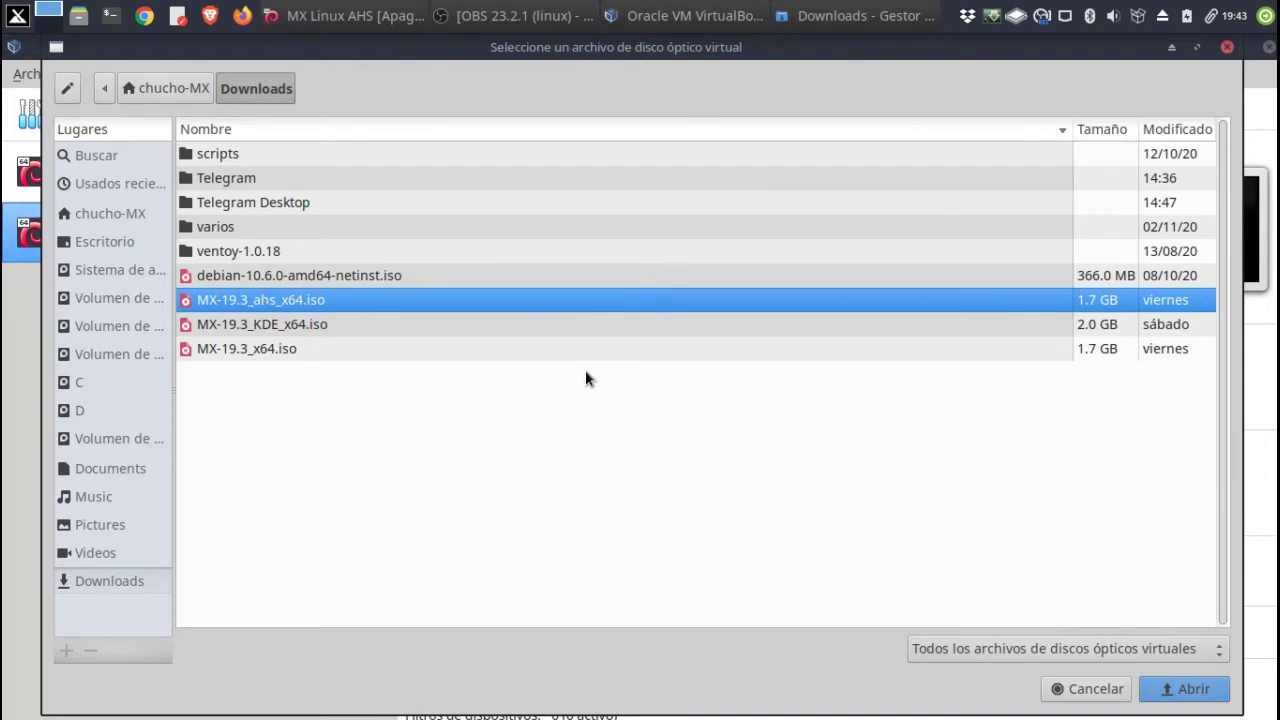
click(1186, 688)
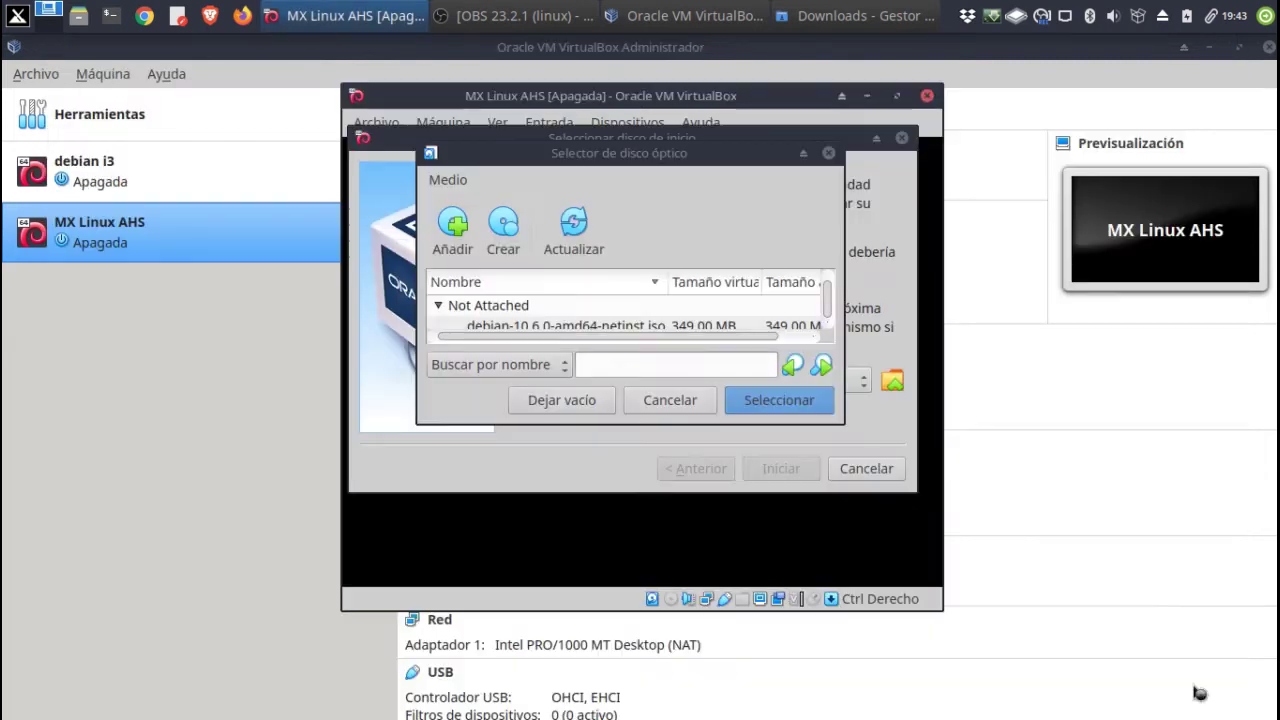
click(757, 402)
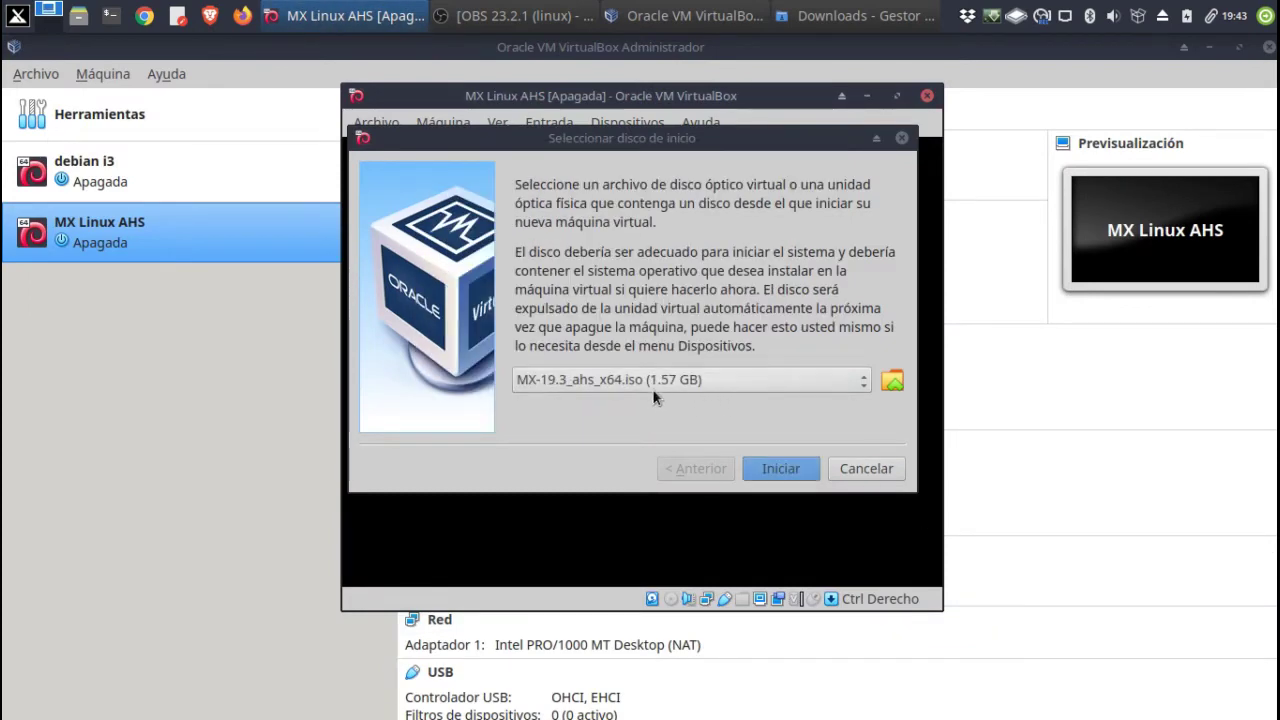
click(788, 470)
click(788, 470)
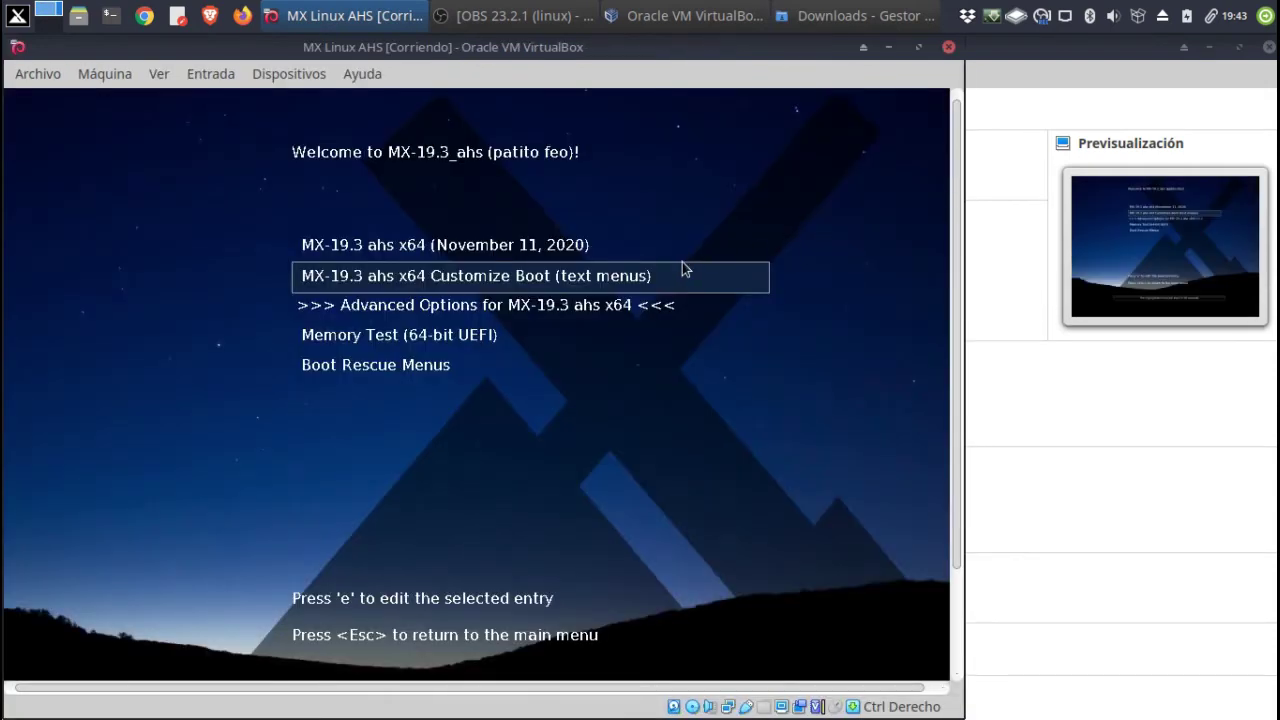
Step: Look through the boot menu entries as far as Boot Rescue Menus and return to MX-19.3 ahs x64 (November 11, 2020)
key(Up)
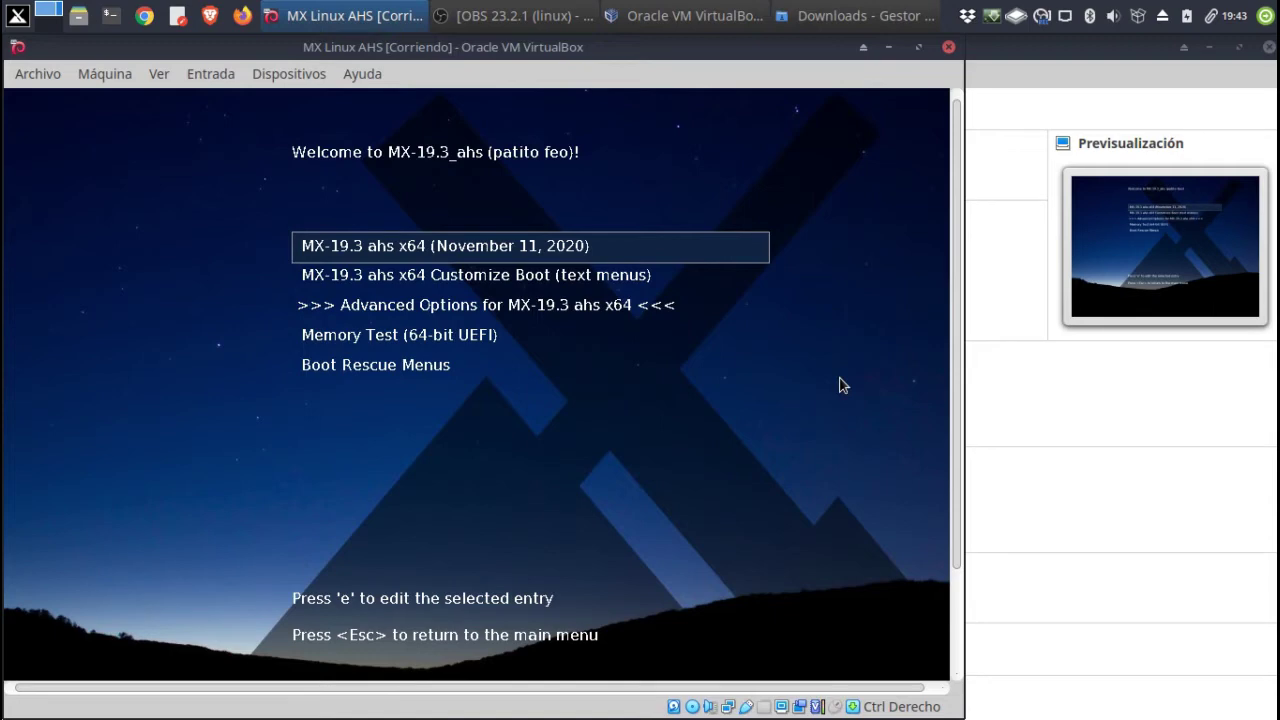
key(Down)
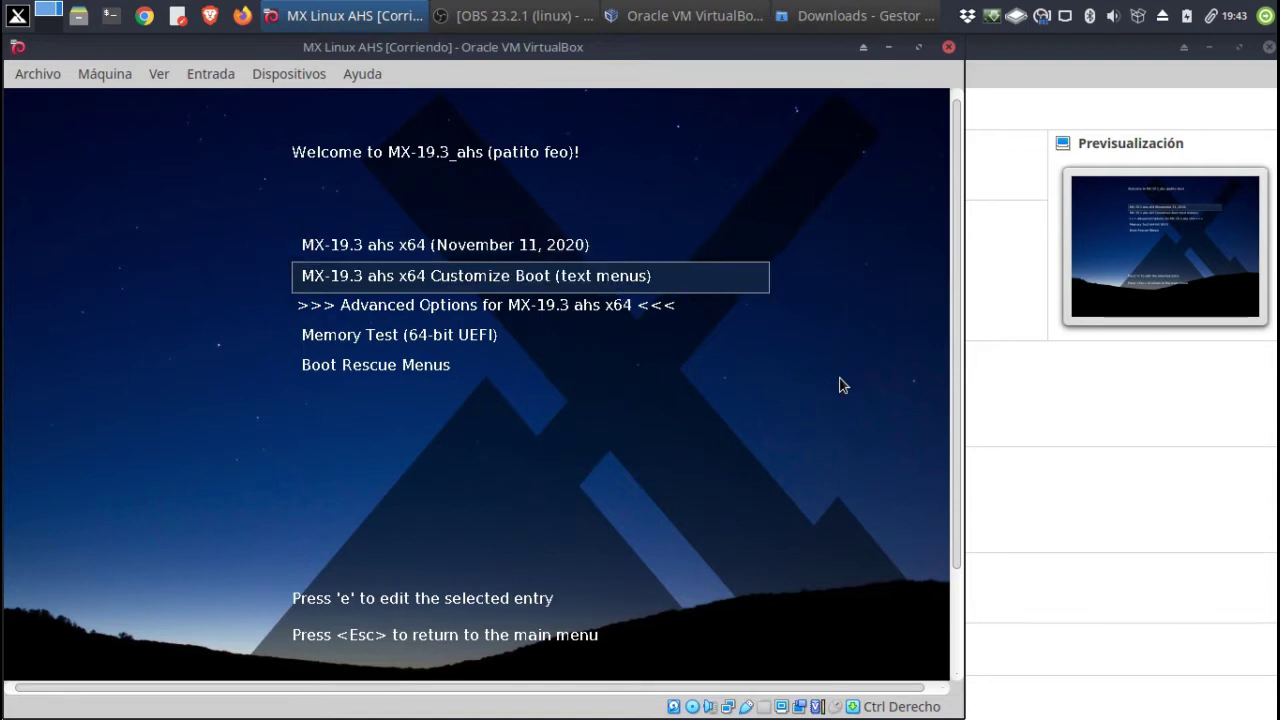
key(Down)
key(Down)
key(Down)
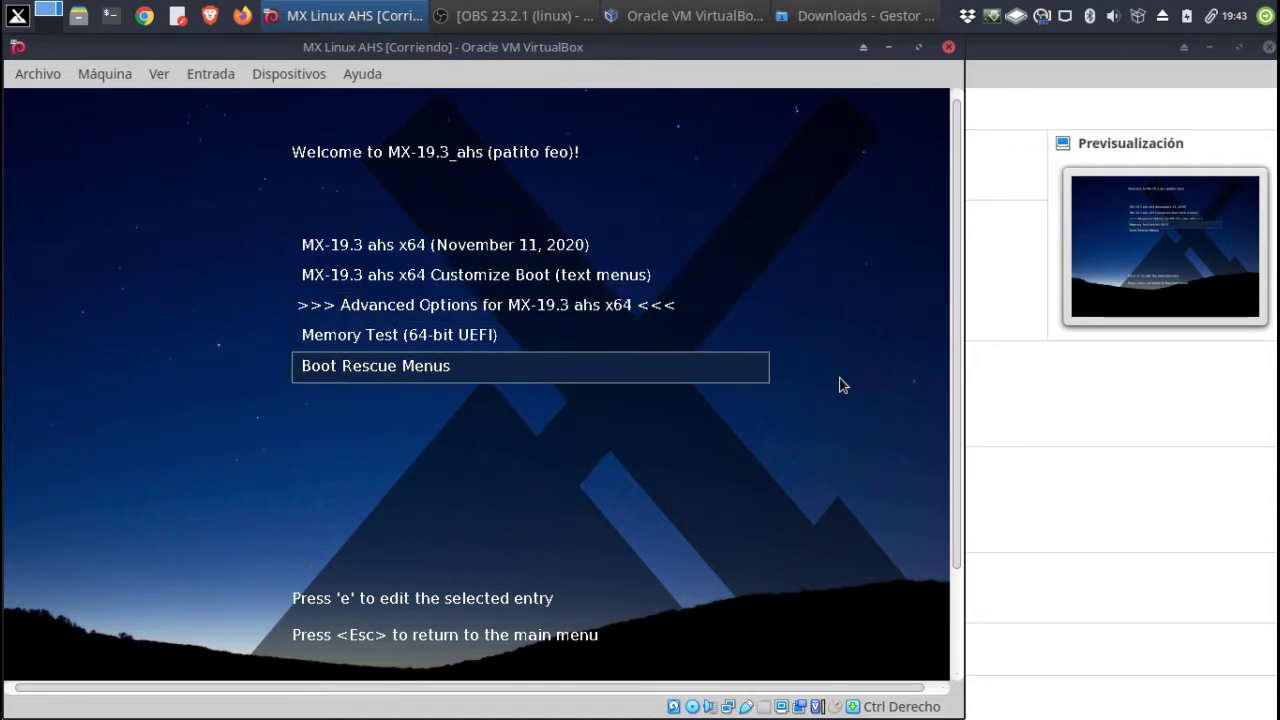
key(Up)
key(Up)
key(Up)
key(Up)
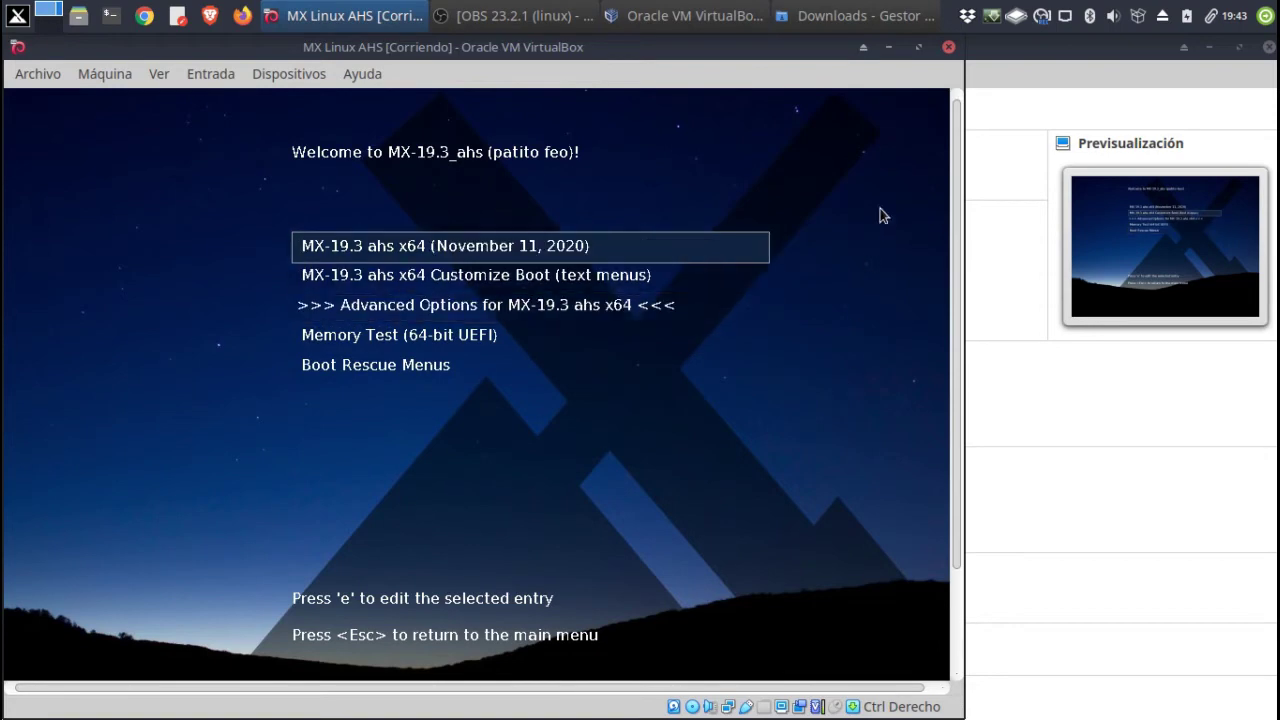
Step: Switch the virtual machine to full-screen mode and boot the MX-19.3 ahs x64 (November 11, 2020) entry
click(160, 74)
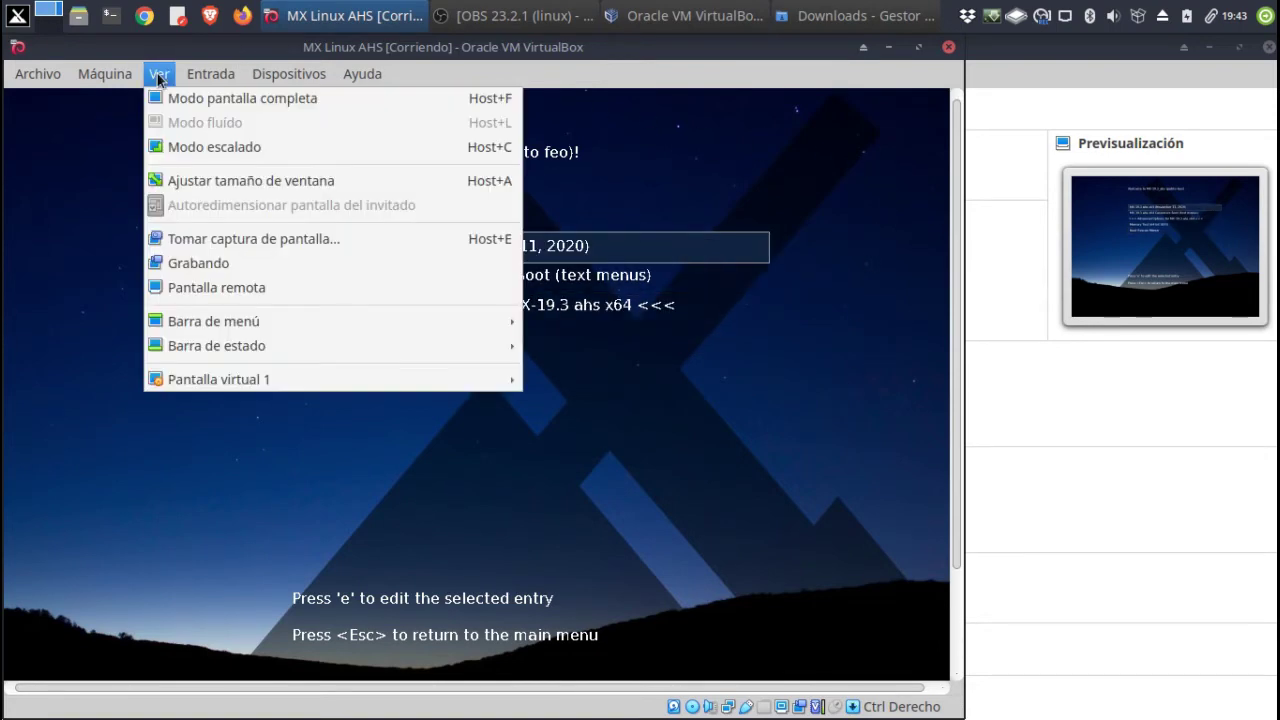
click(174, 94)
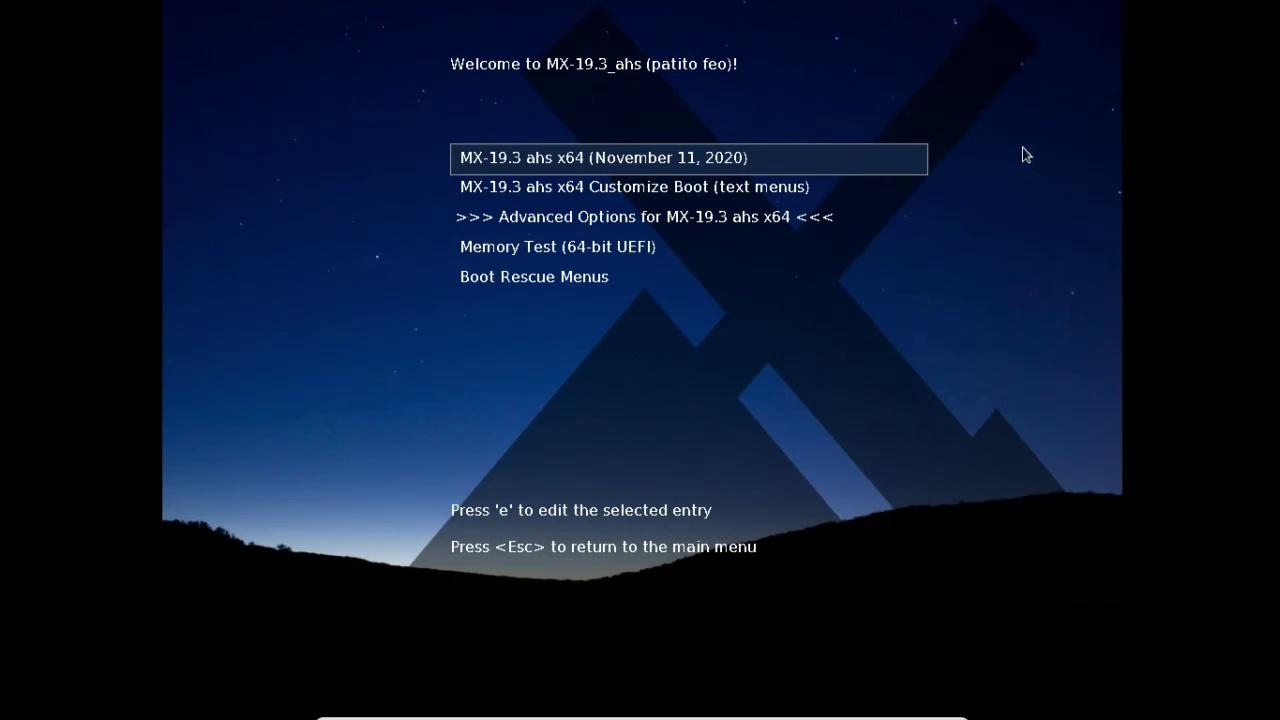
key(Return)
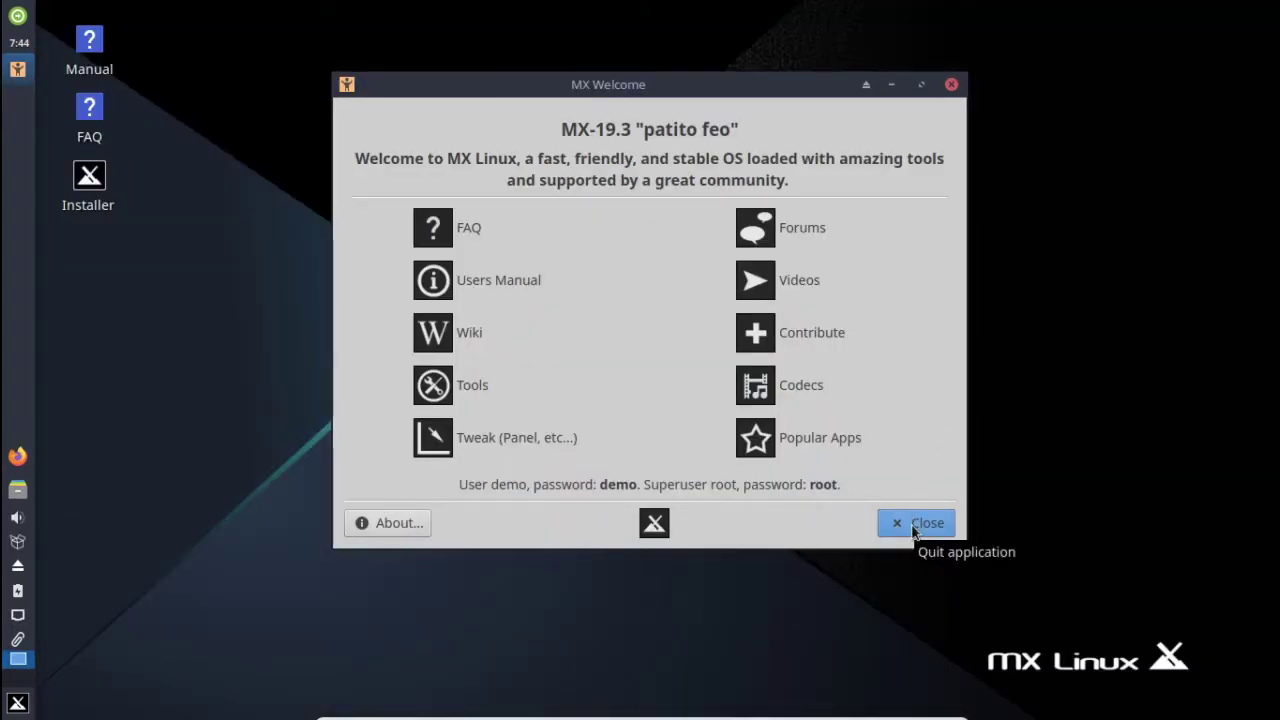
Step: Dismiss the MX Welcome window and launch the MX Linux Installer from the desktop
click(913, 532)
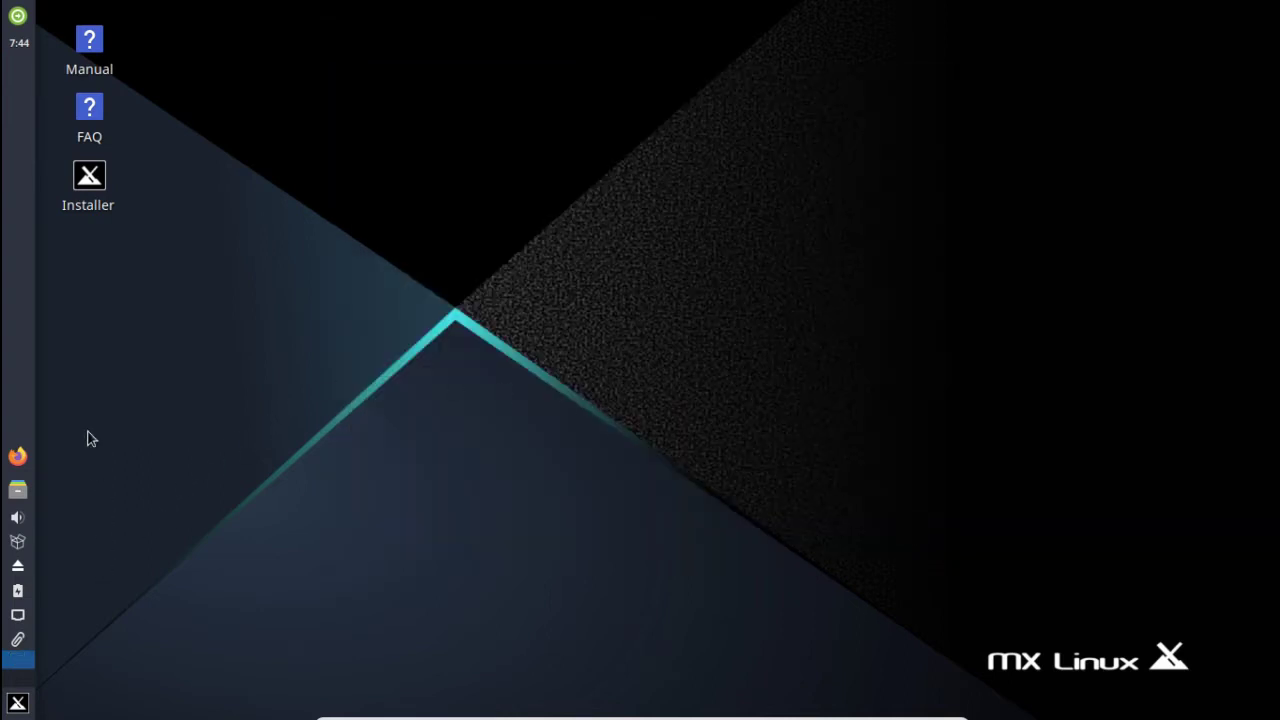
mouse_move(97, 181)
double_click(94, 178)
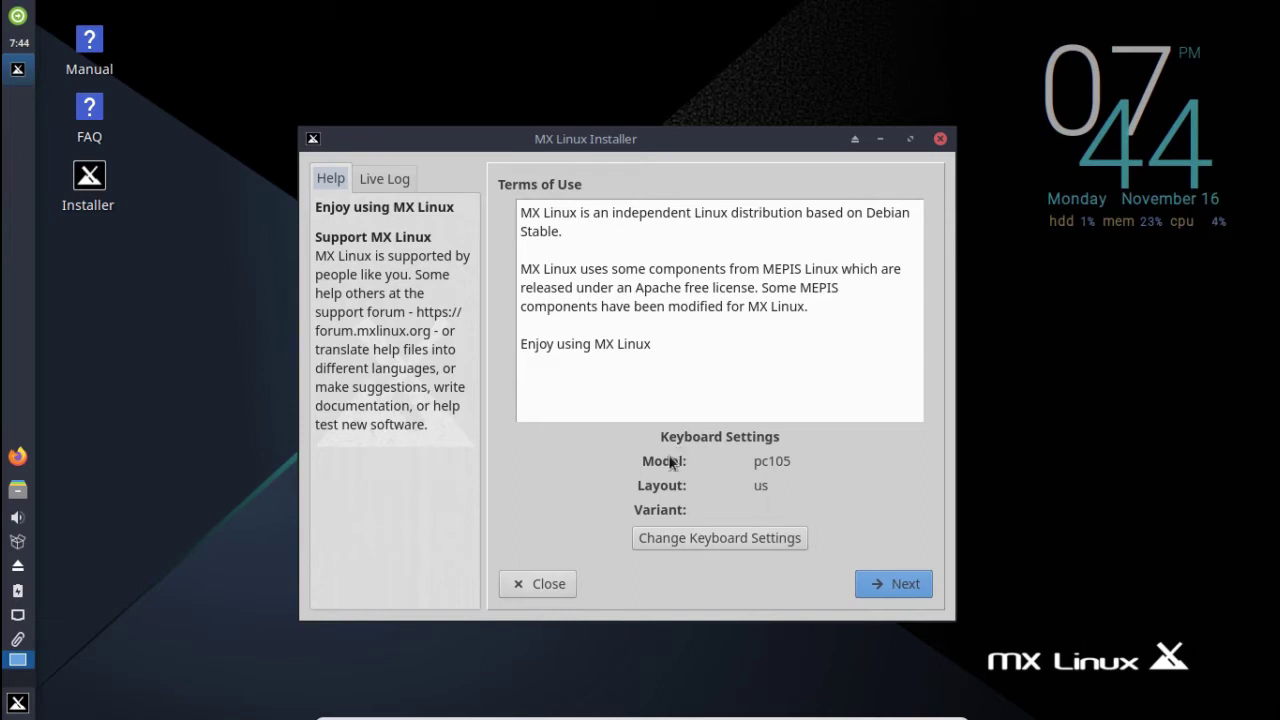
Step: Add the Spanish keyboard layout without a variant in the installer's keyboard settings
click(706, 540)
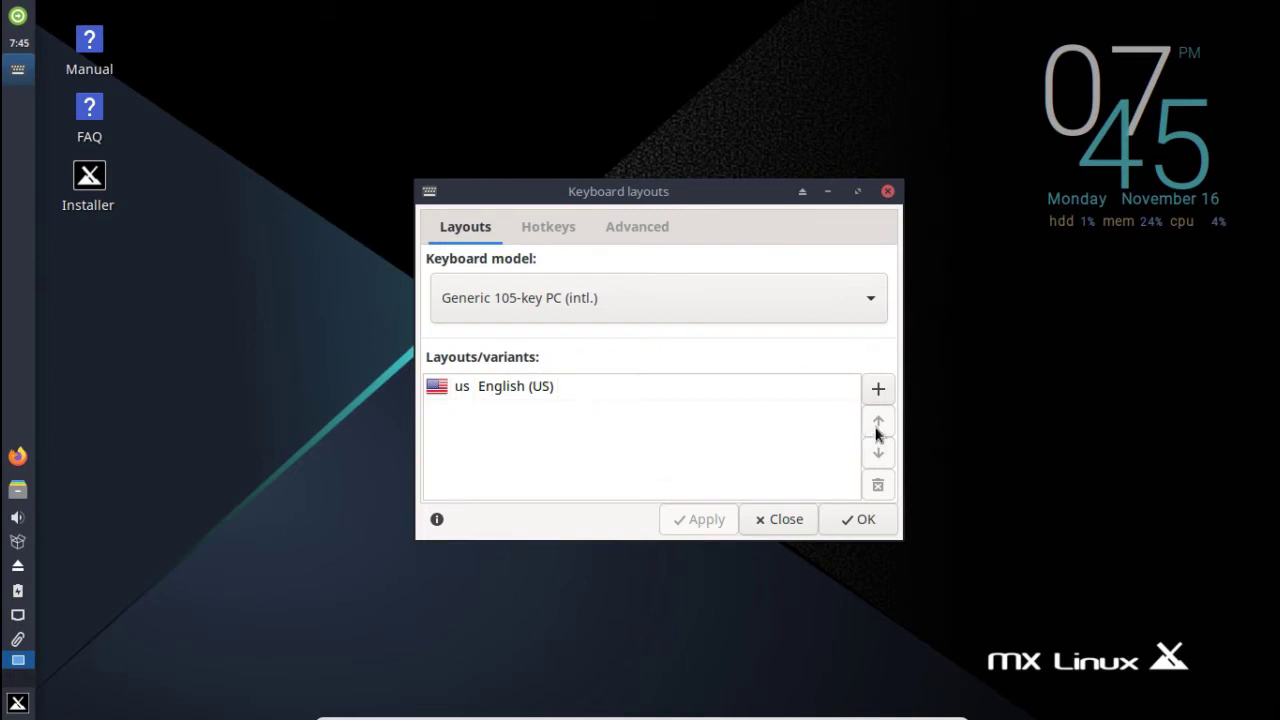
click(879, 390)
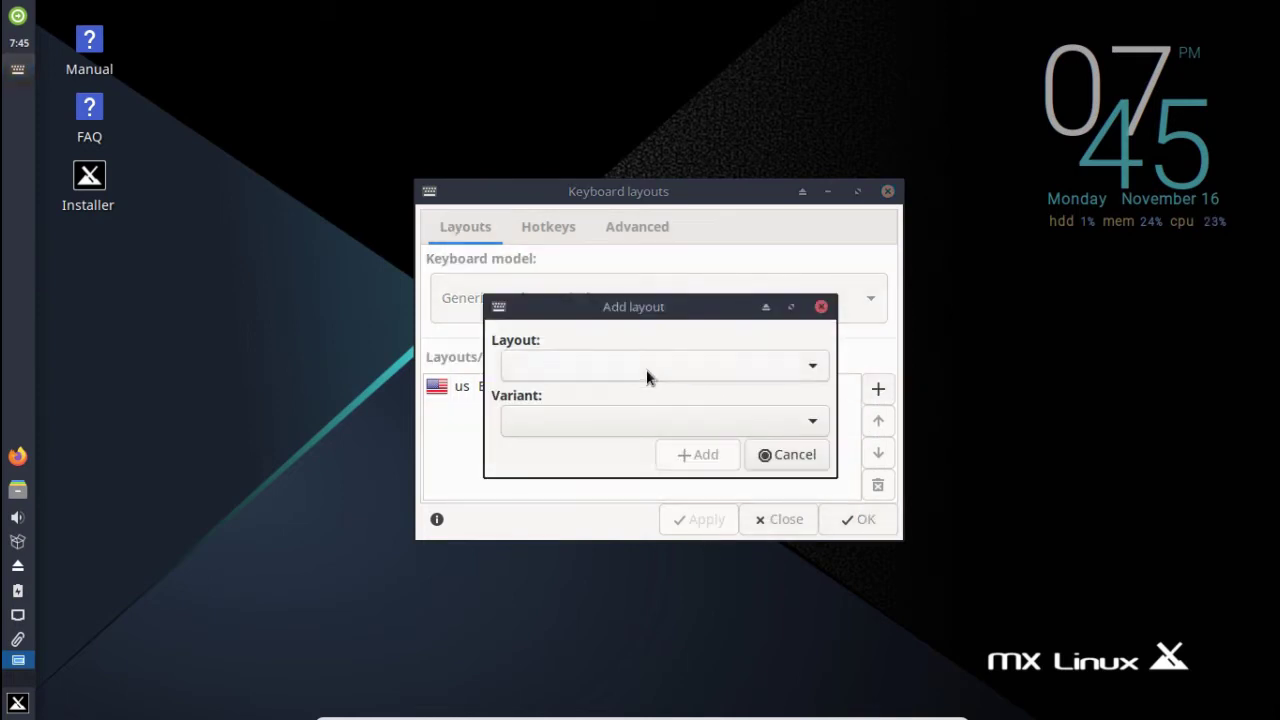
click(684, 368)
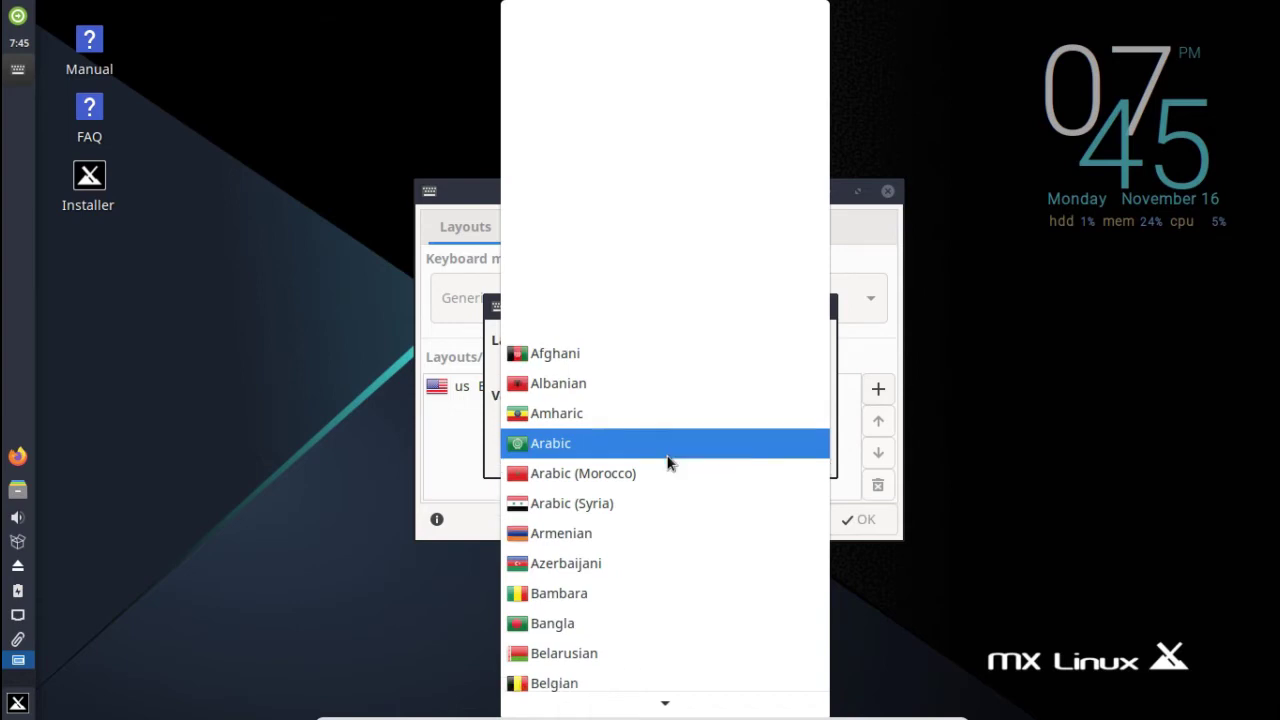
scroll(667, 462, down, 5)
scroll(667, 462, down, 8)
scroll(667, 462, down, 9)
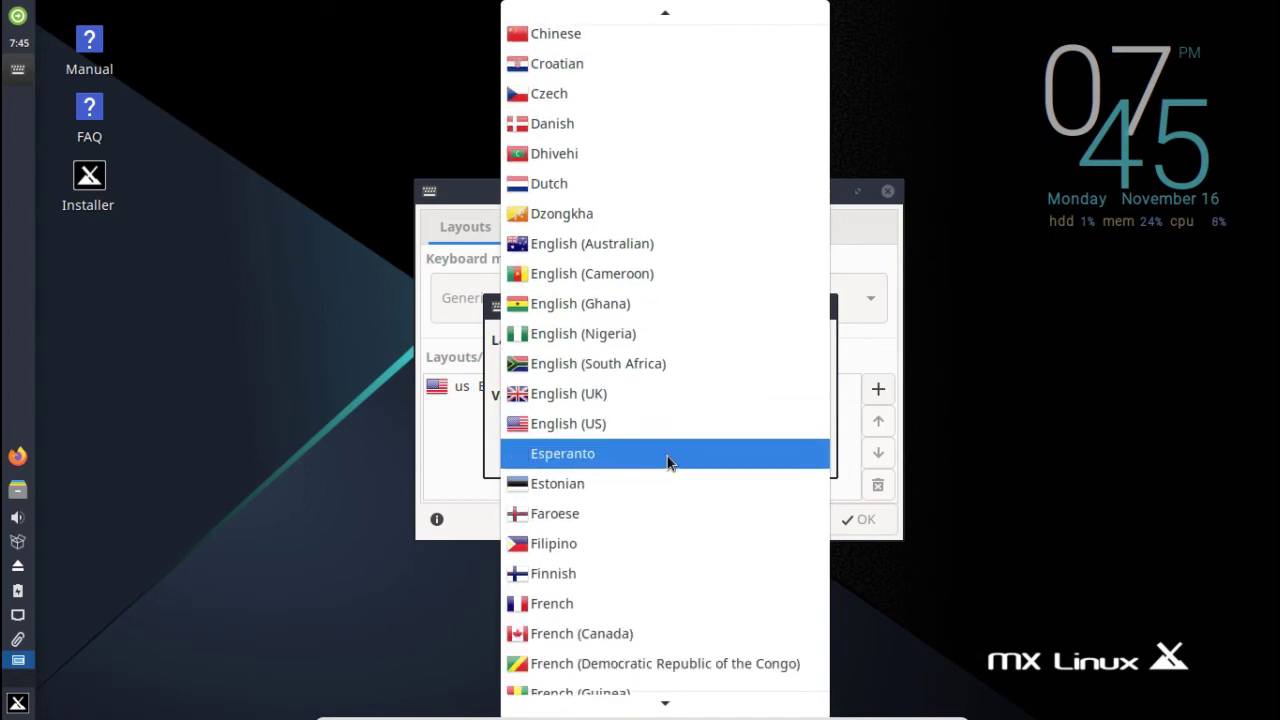
scroll(667, 461, down, 7)
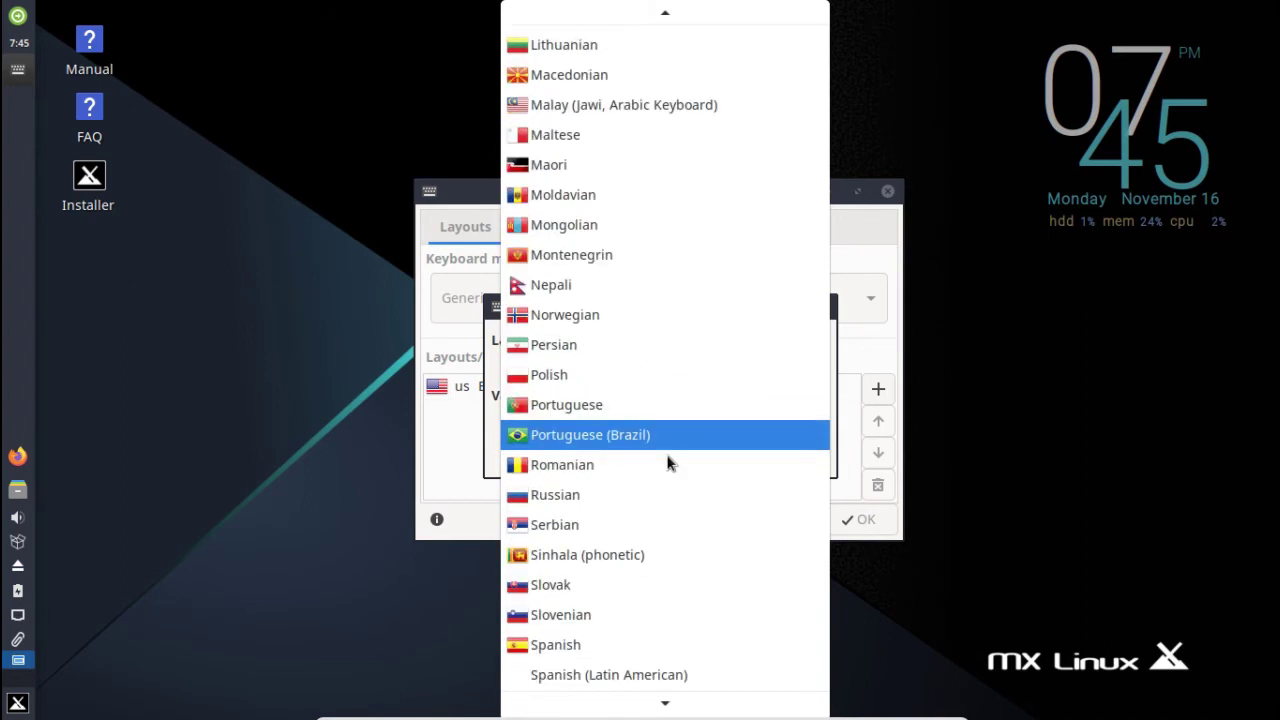
click(590, 651)
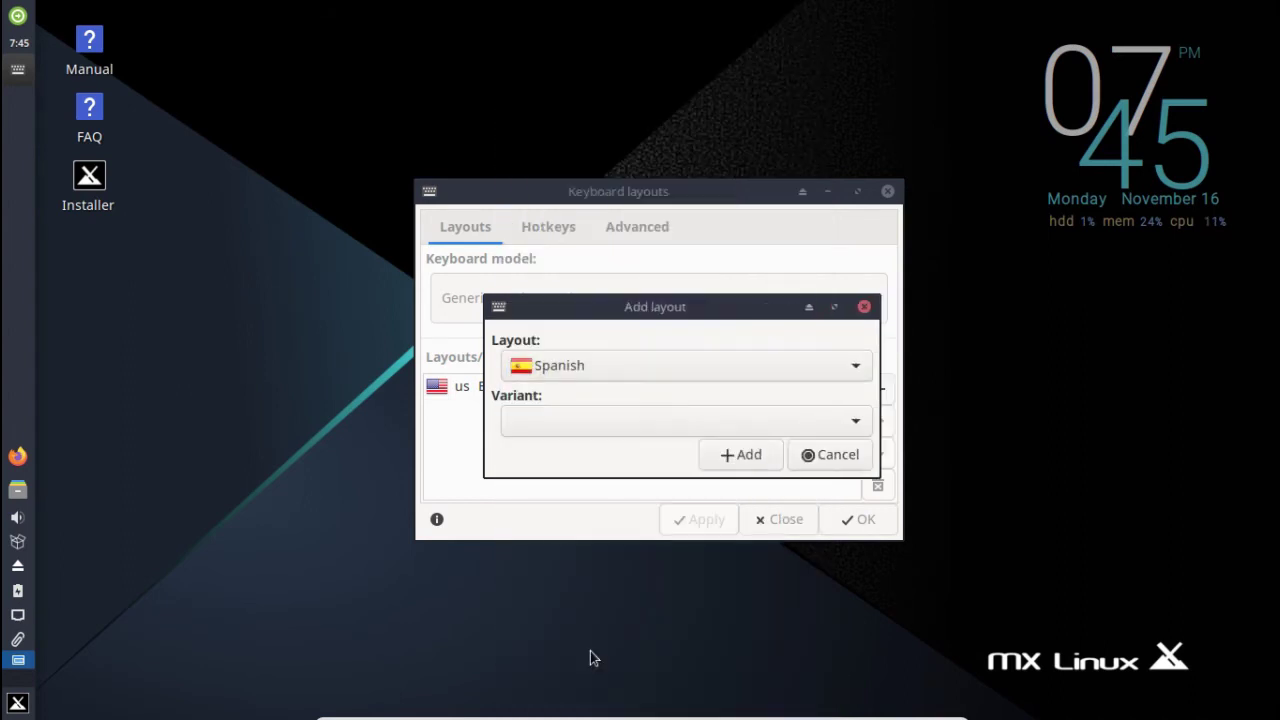
click(809, 420)
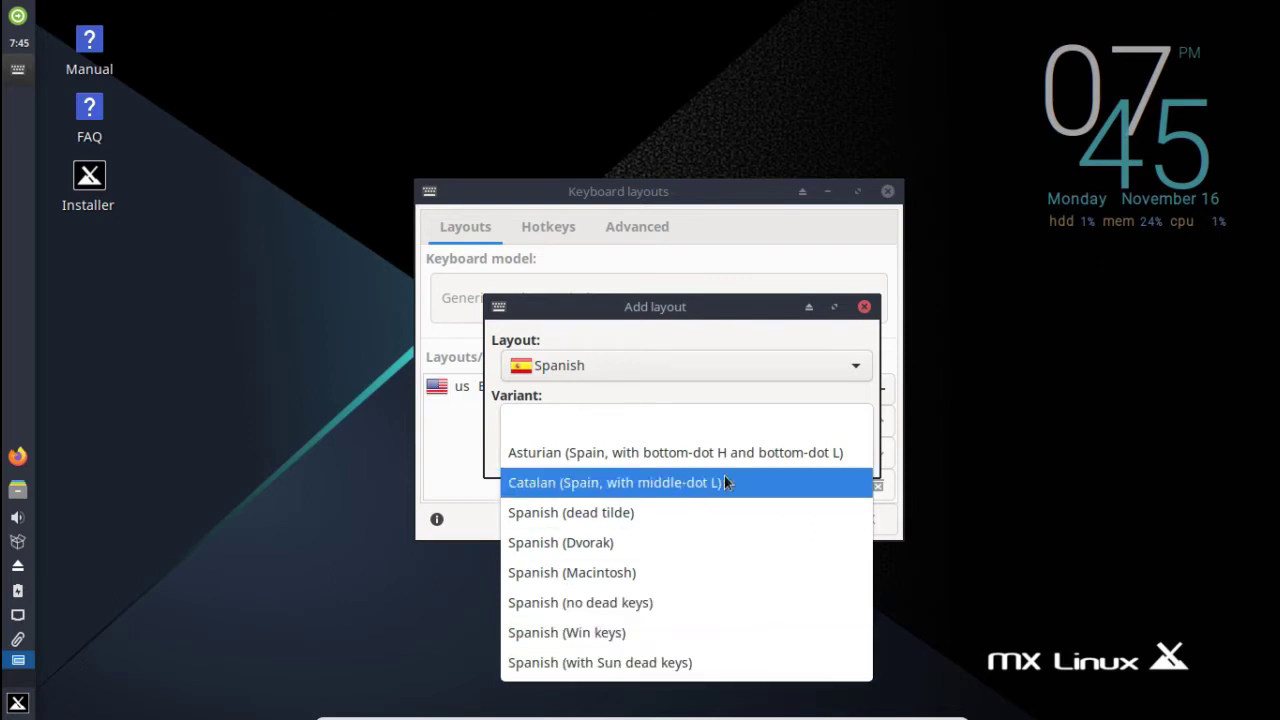
click(702, 424)
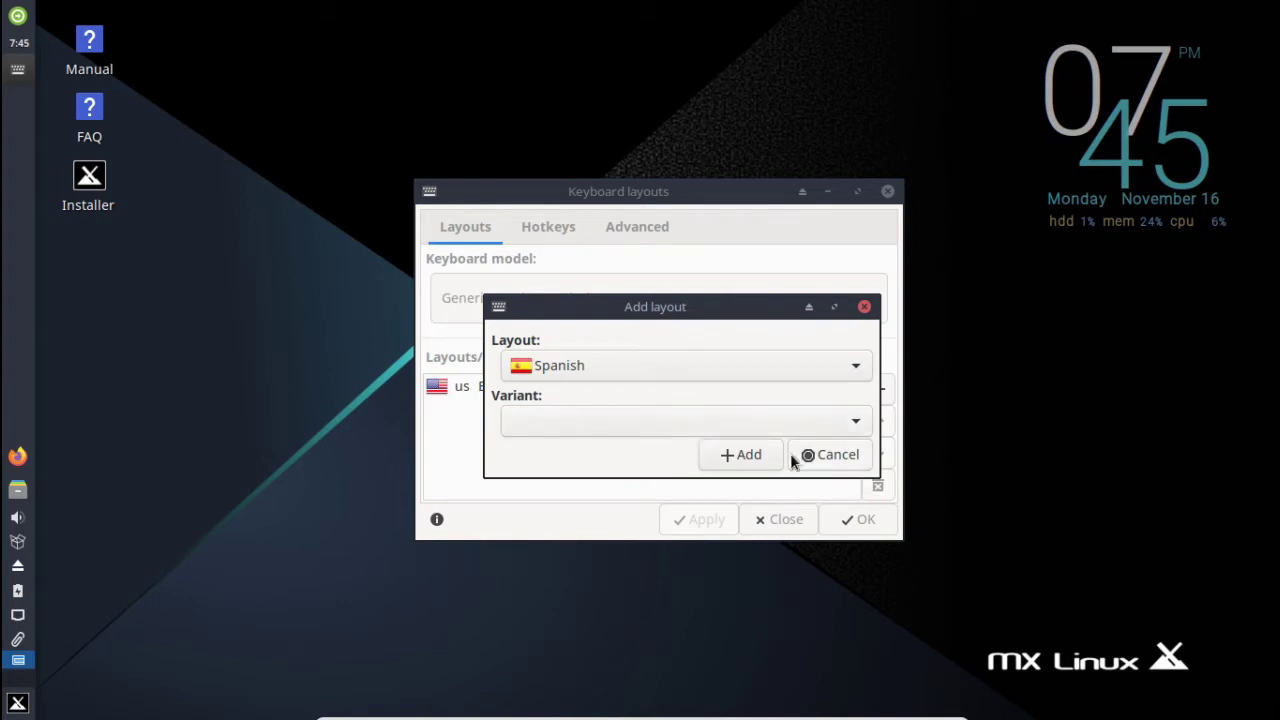
click(743, 456)
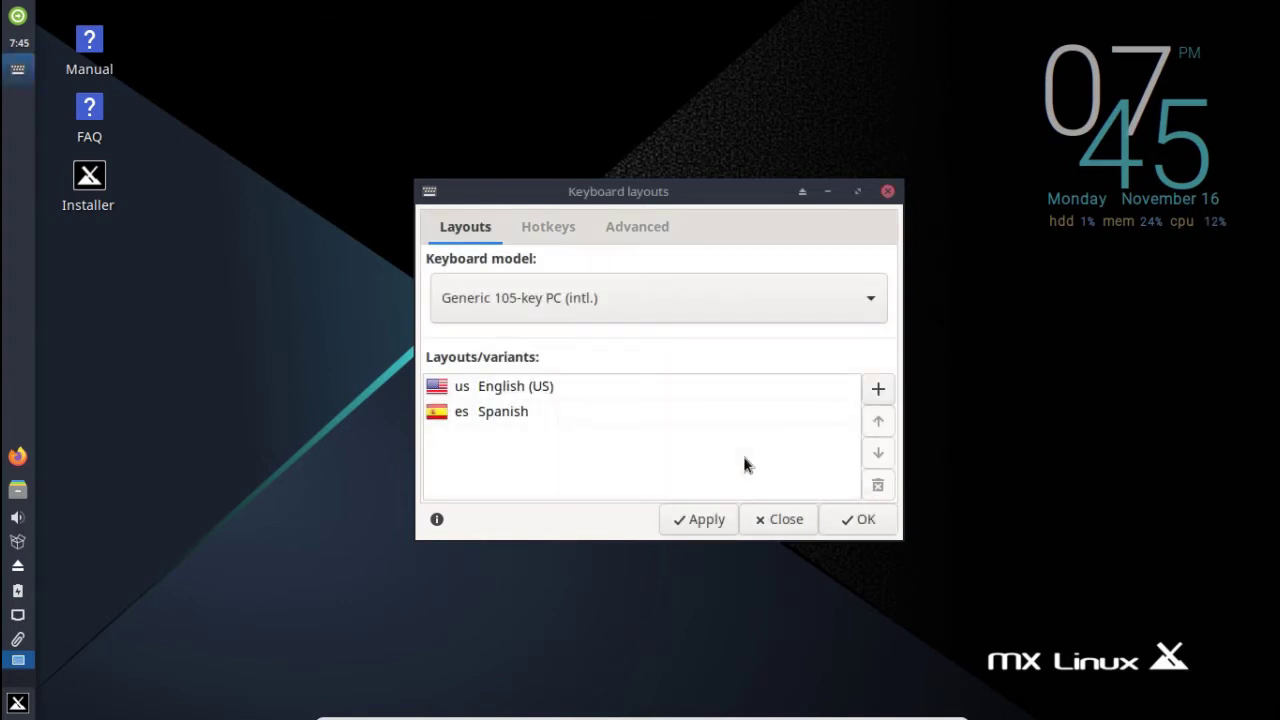
Step: Move Spanish to the first place in the layout list, remove English (US), and apply the keyboard settings
click(501, 416)
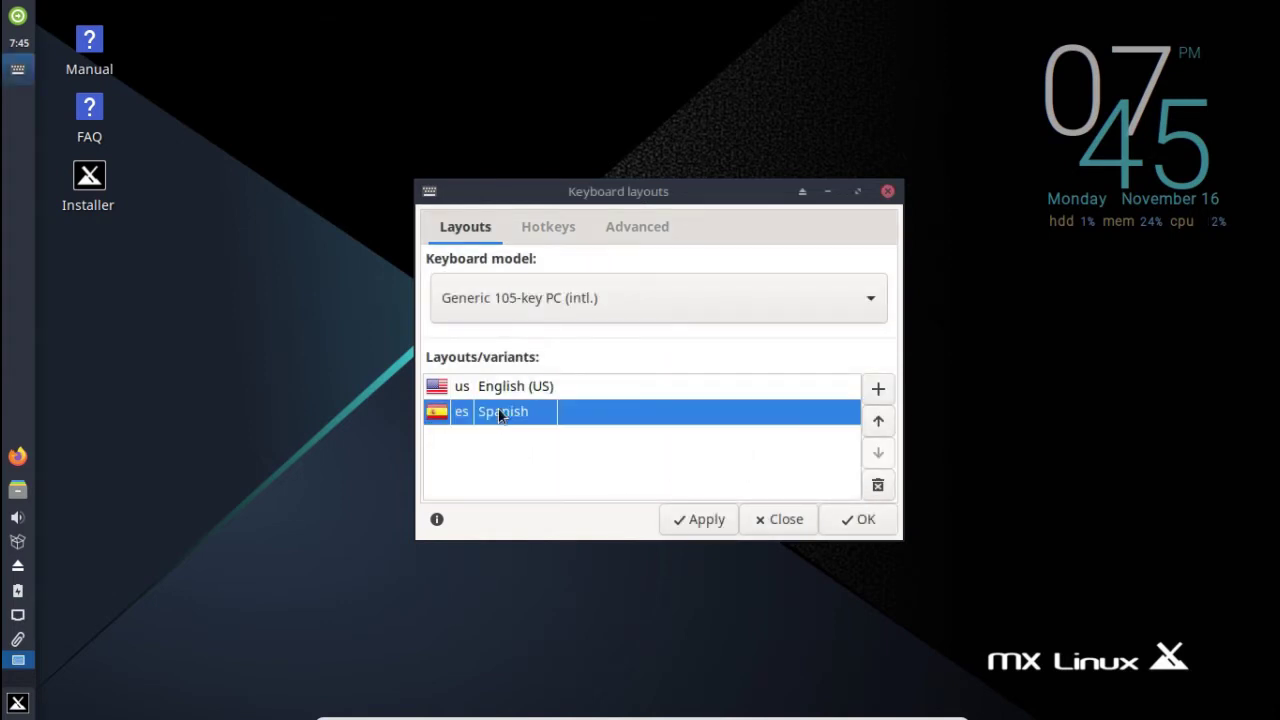
click(878, 423)
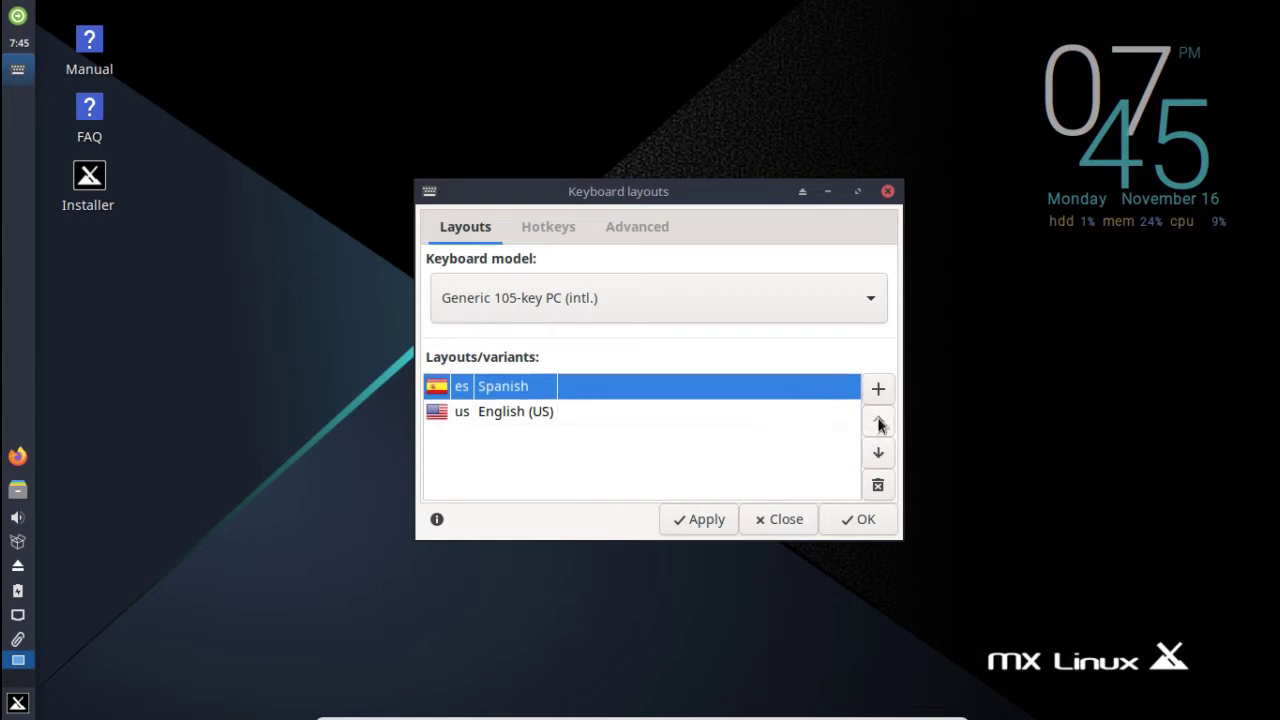
click(514, 412)
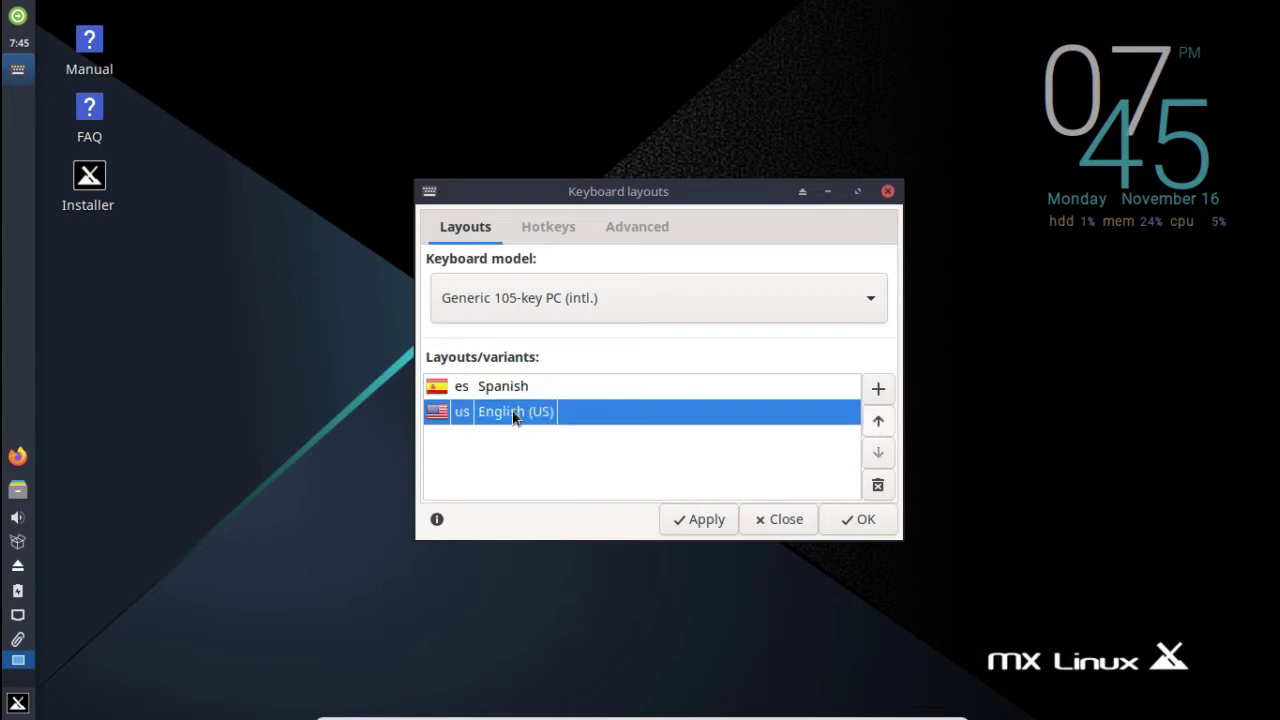
click(878, 485)
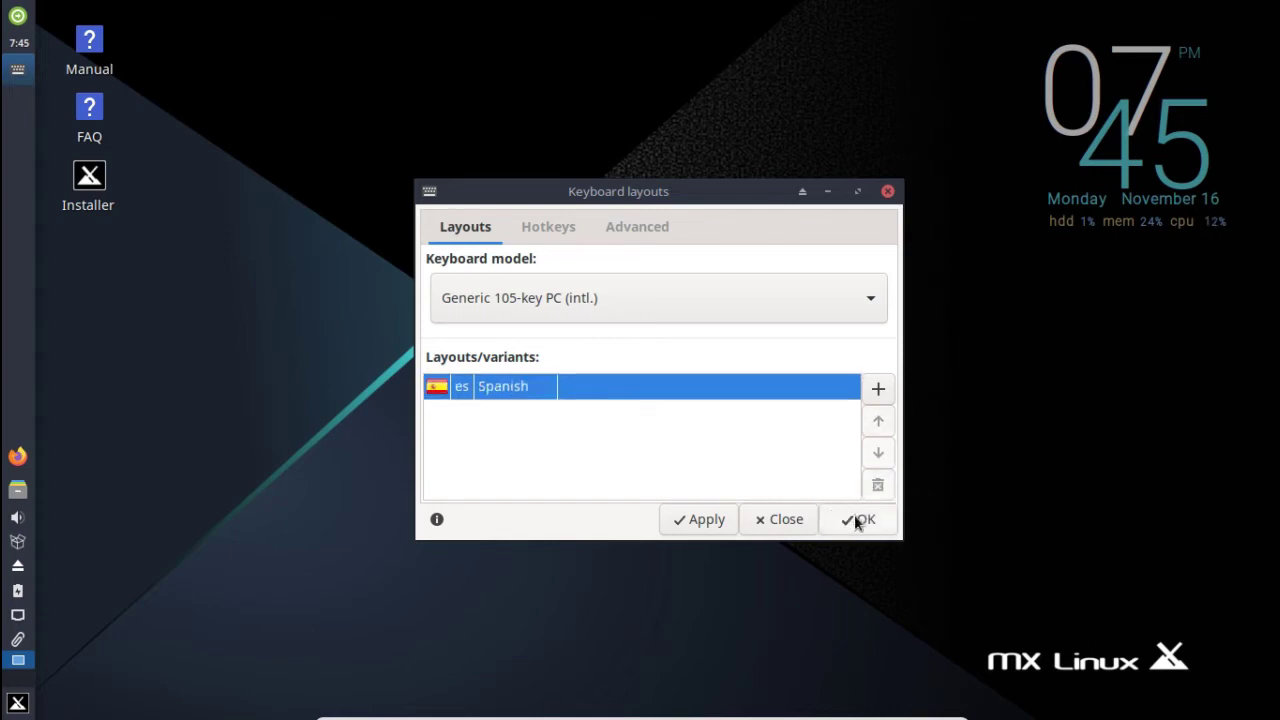
click(705, 527)
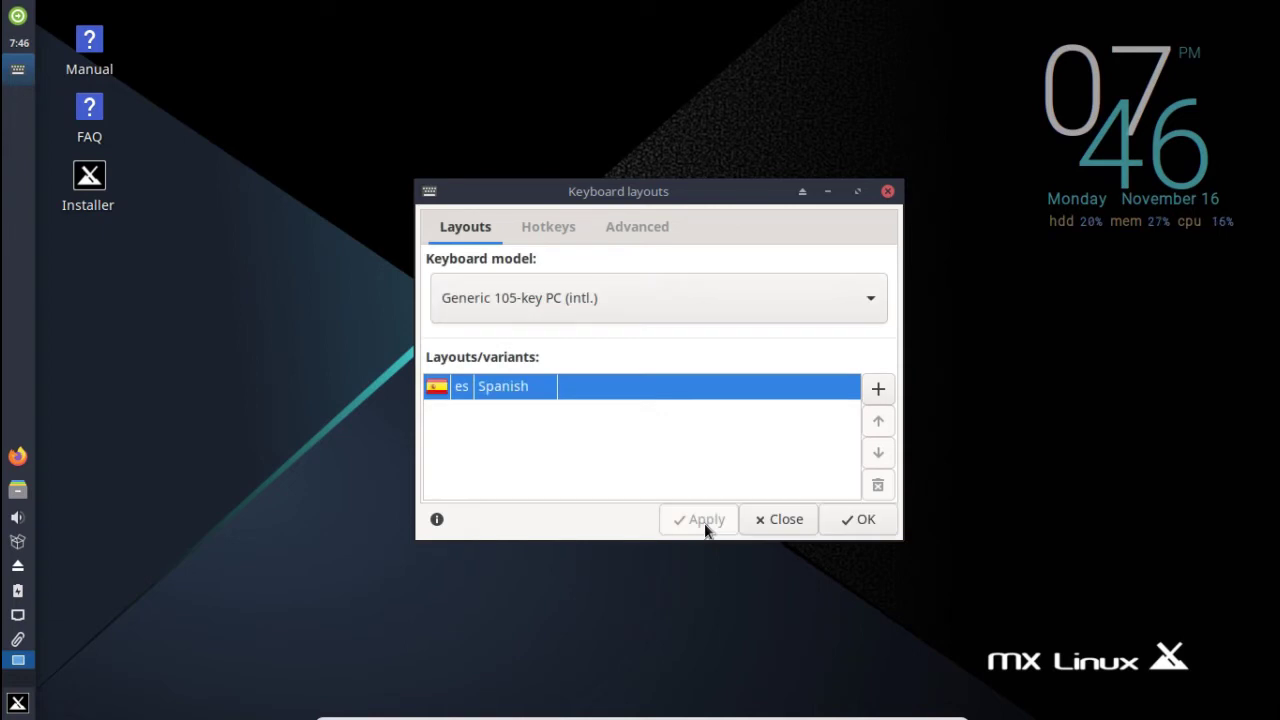
click(857, 526)
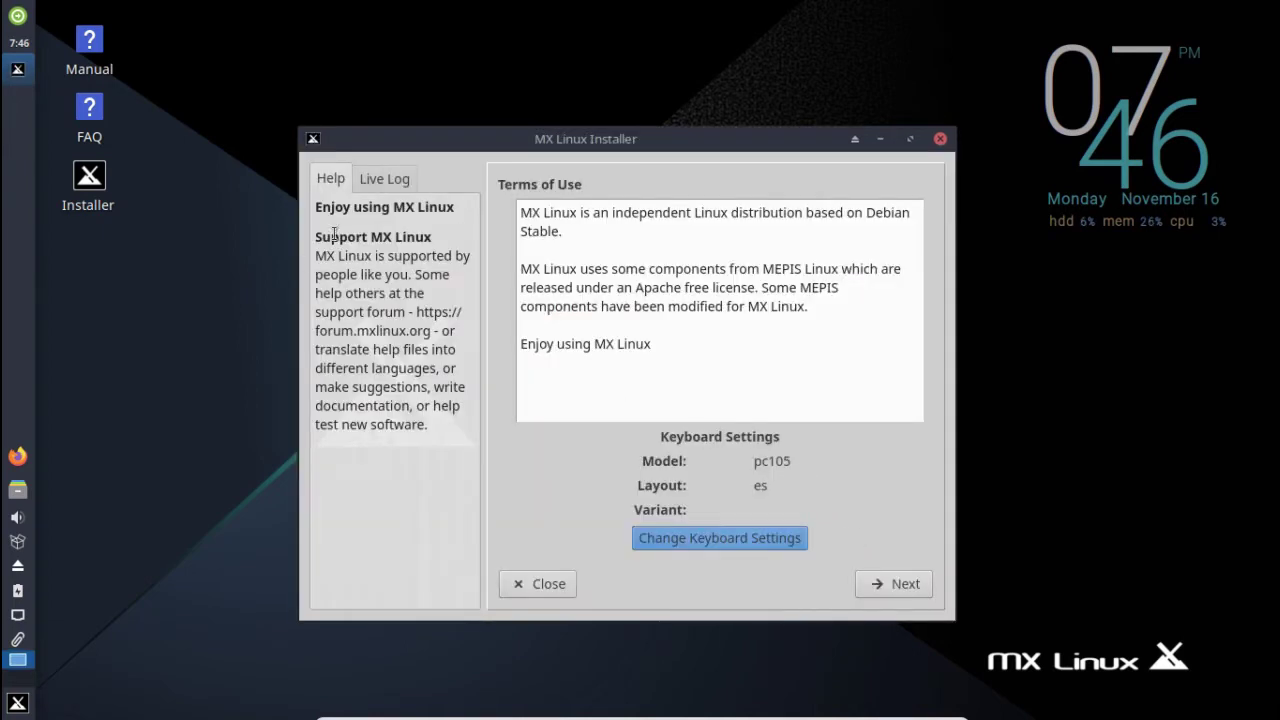
Step: Proceed past the terms of use and confirm auto-installation using the entire sda disk, unencrypted
click(886, 585)
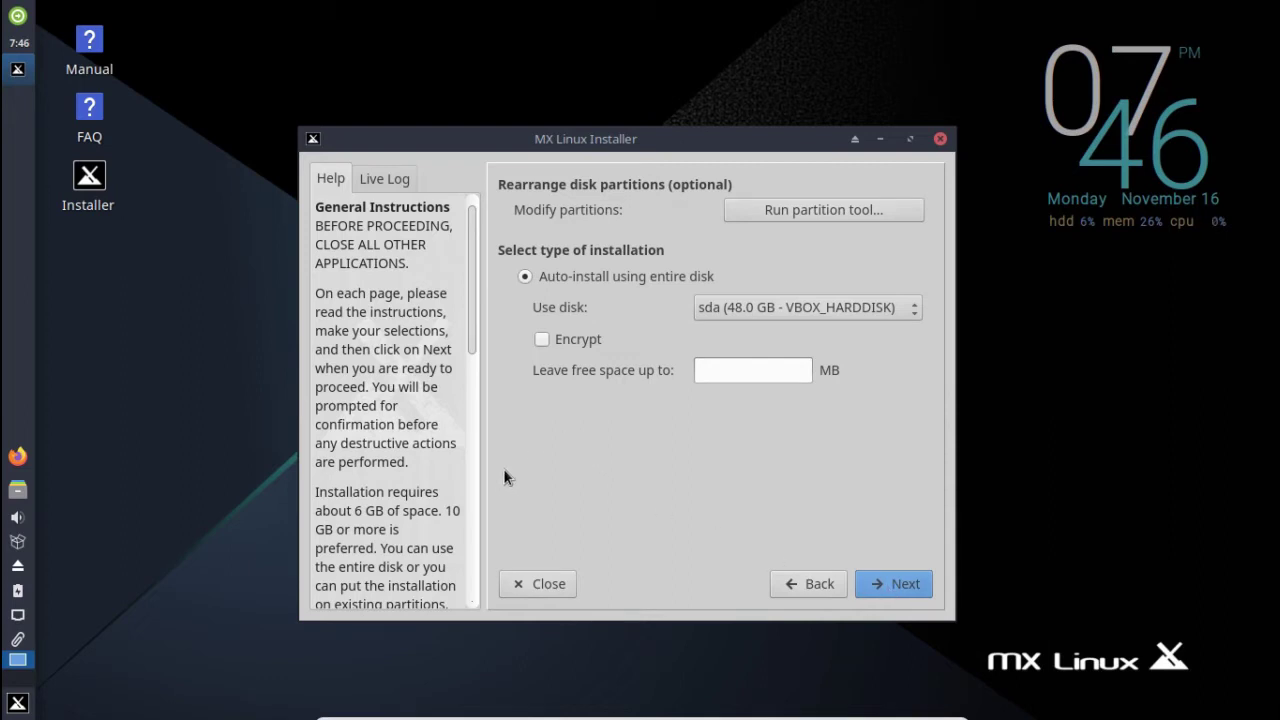
scroll(473, 518, down, 10)
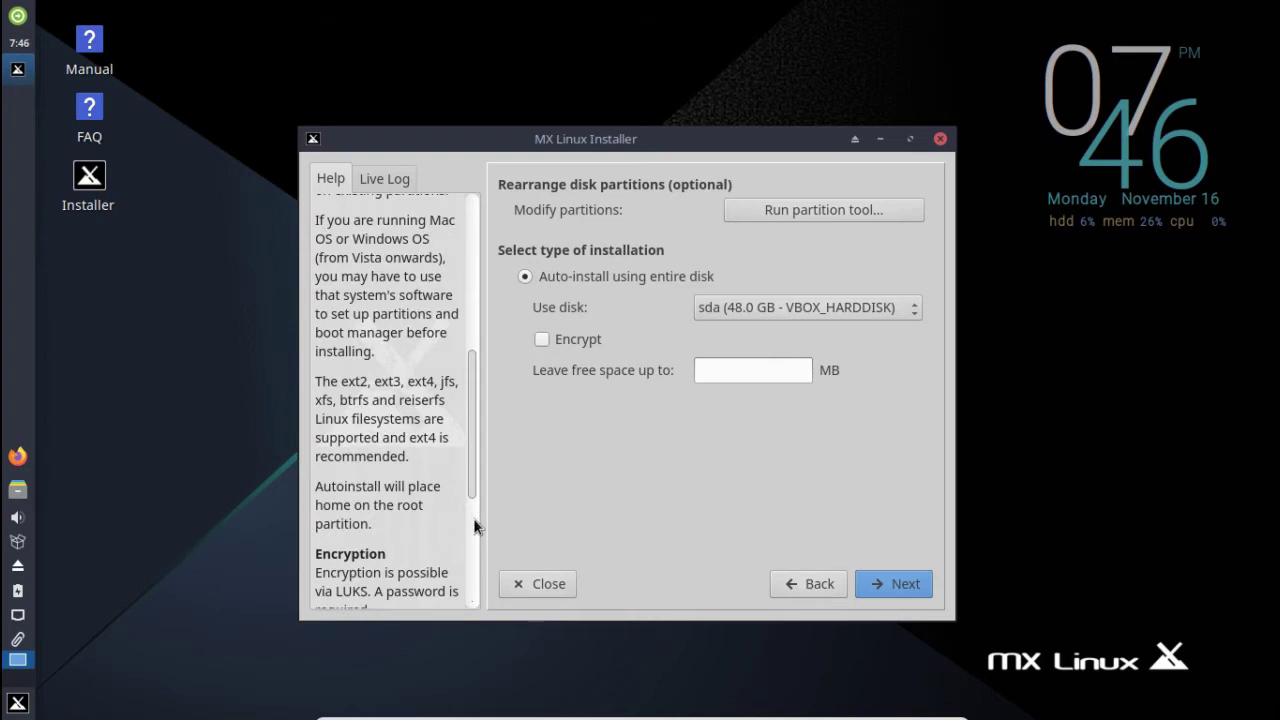
scroll(471, 483, up, 8)
scroll(457, 355, up, 3)
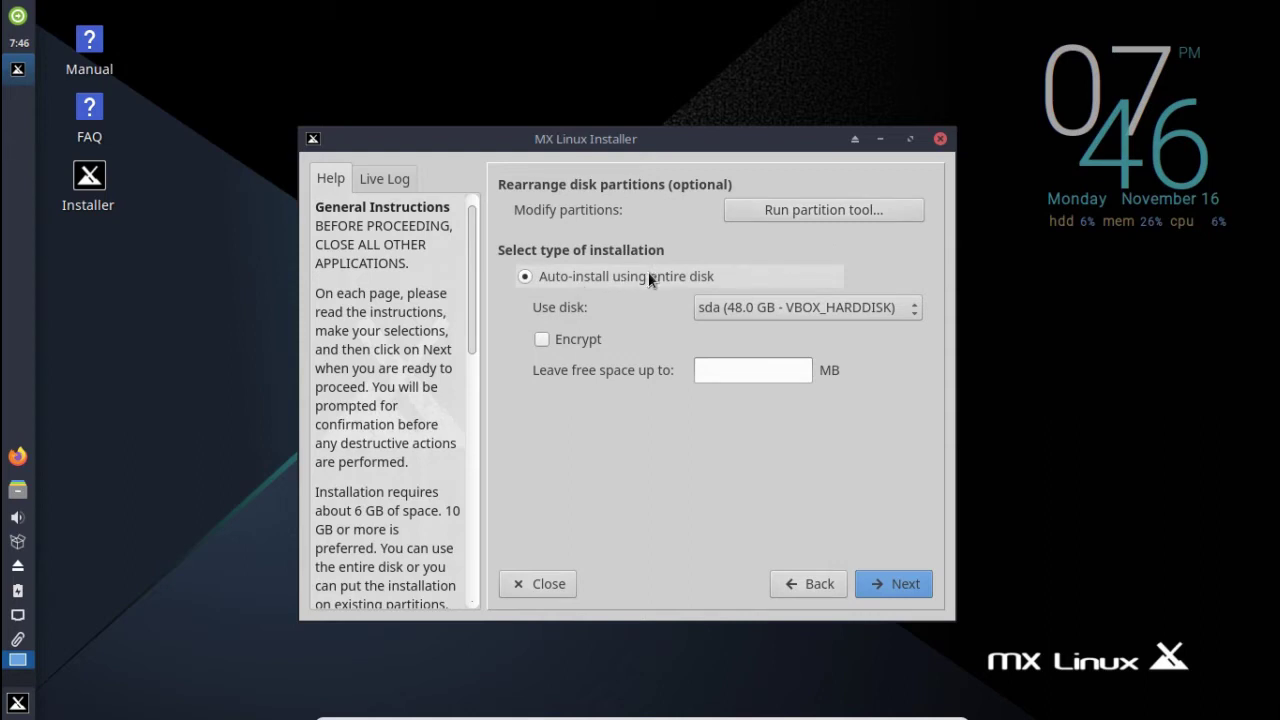
click(879, 583)
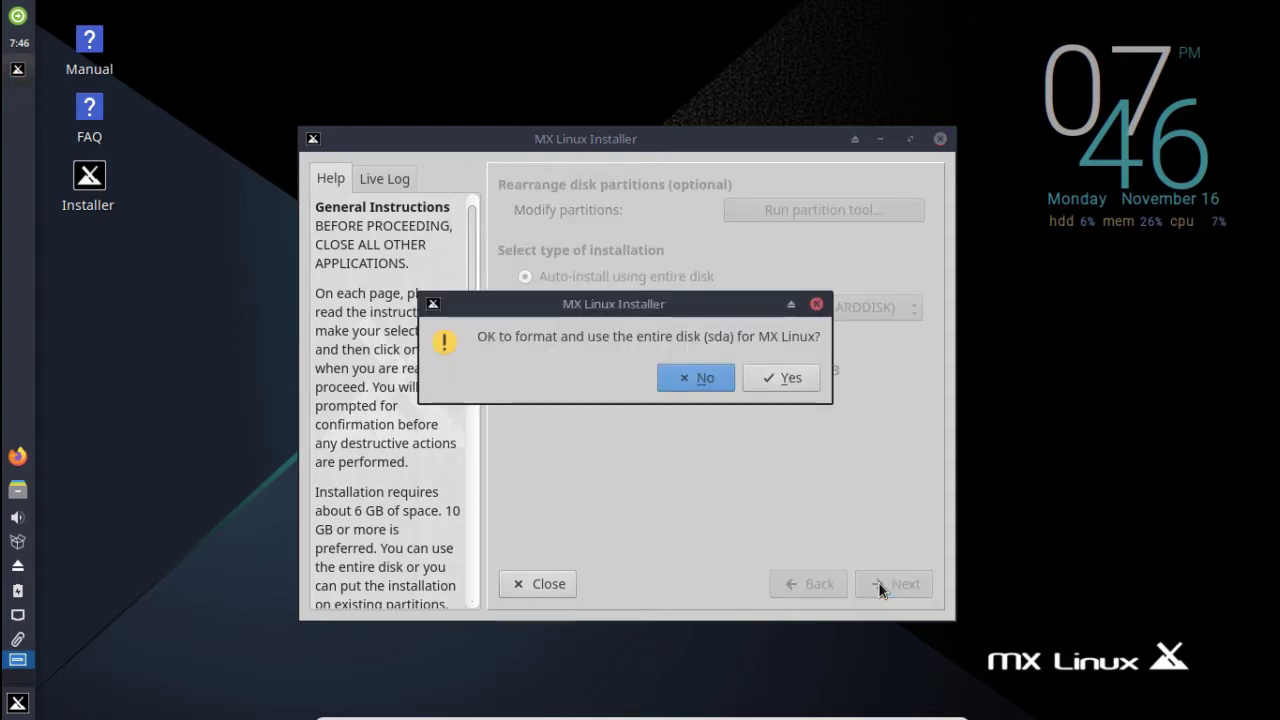
click(782, 377)
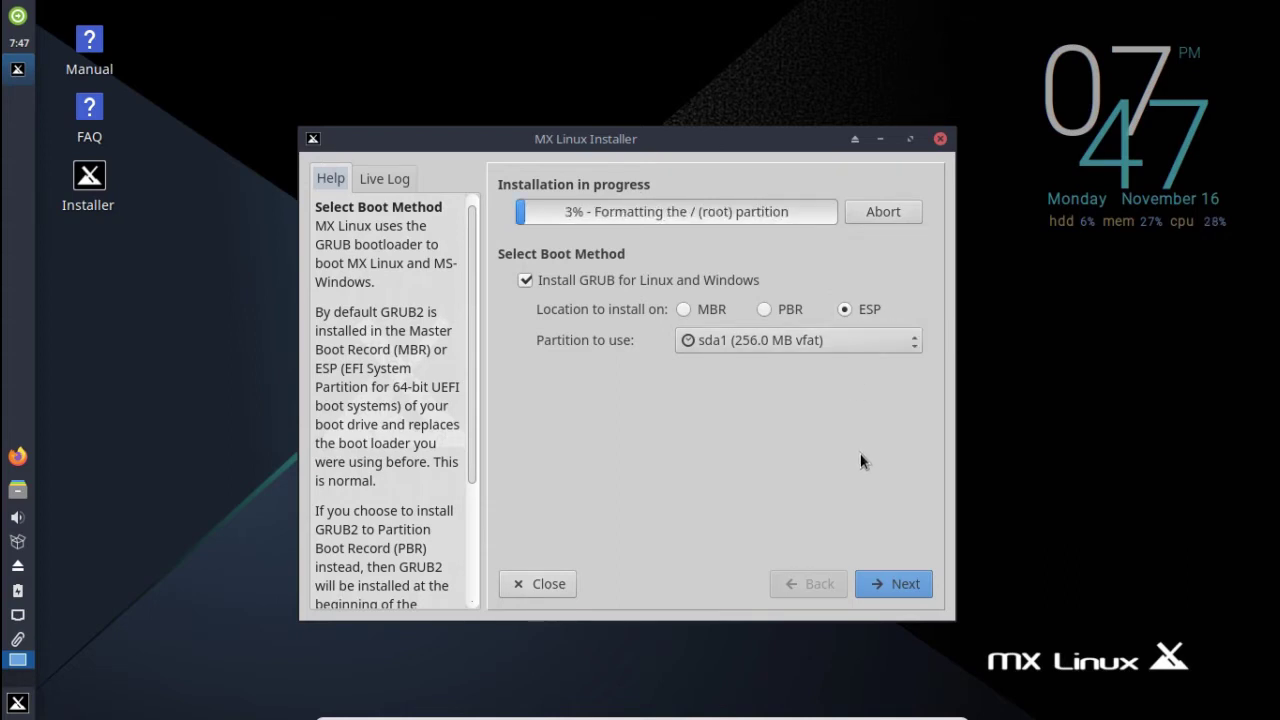
Step: Accept installing GRUB to the ESP on sda1 and keep the default computer network names, with mx as the computer name
click(878, 587)
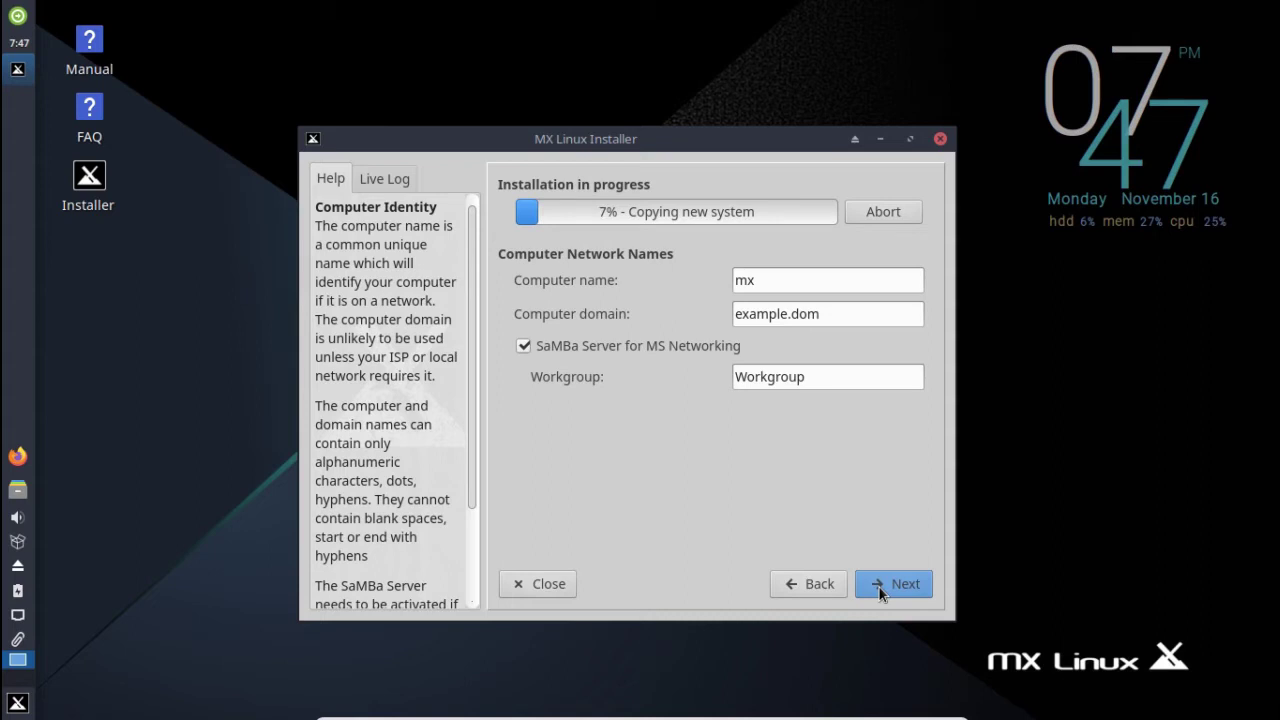
click(781, 279)
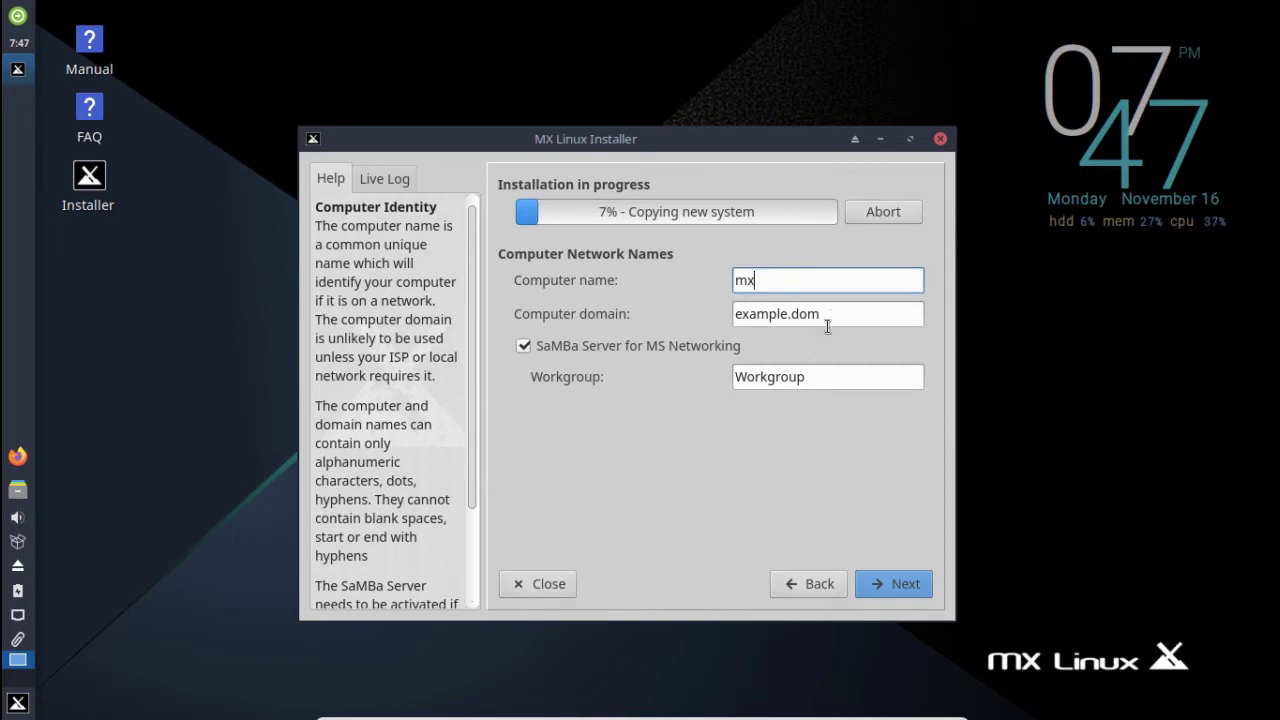
click(386, 179)
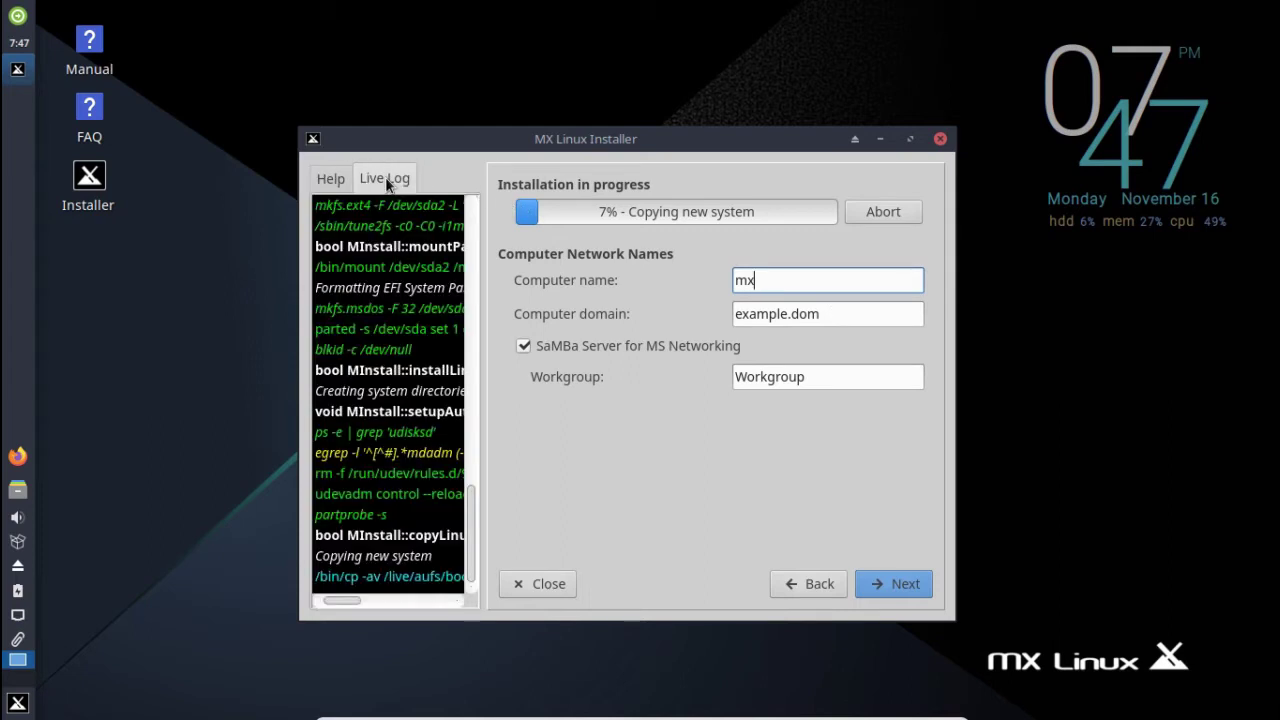
click(331, 182)
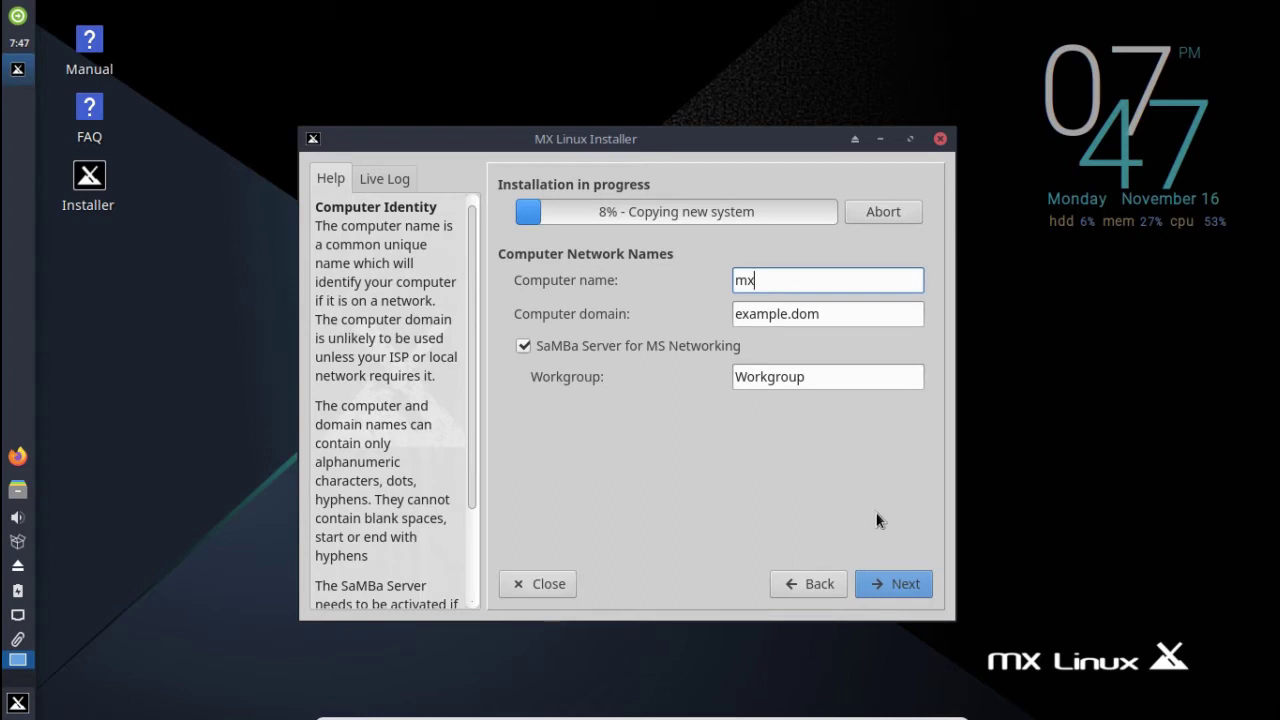
click(894, 588)
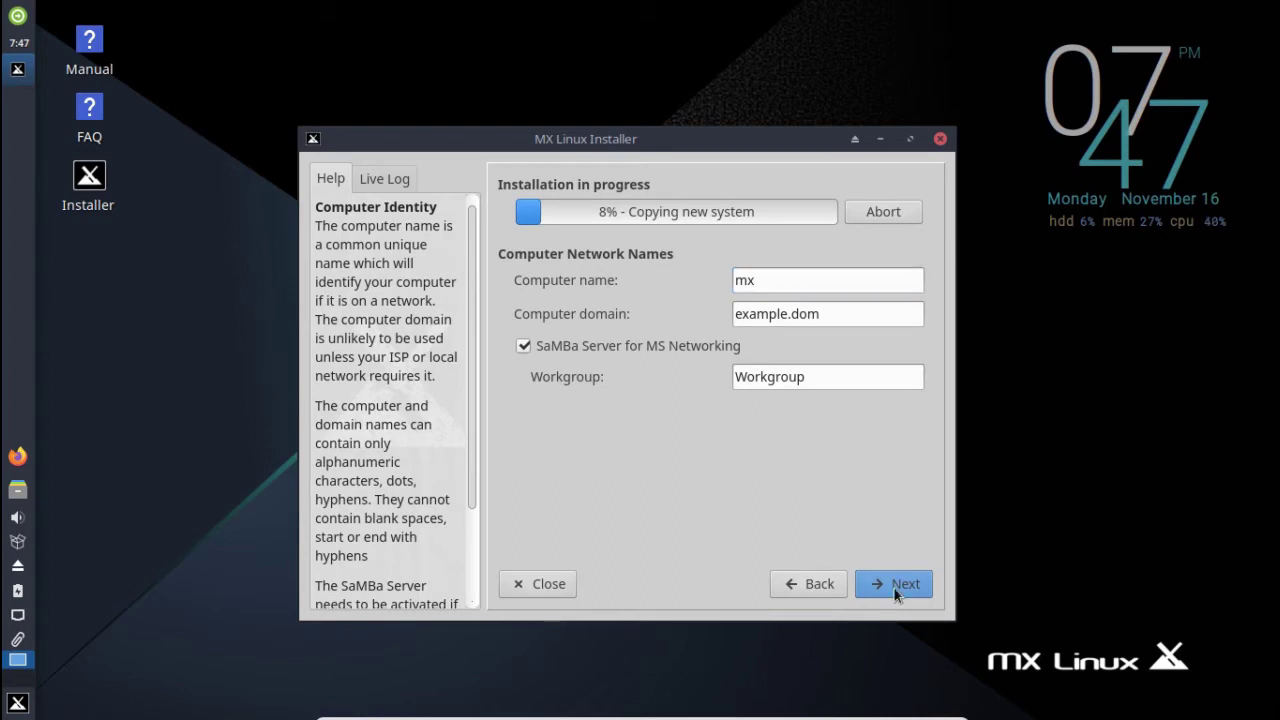
click(894, 588)
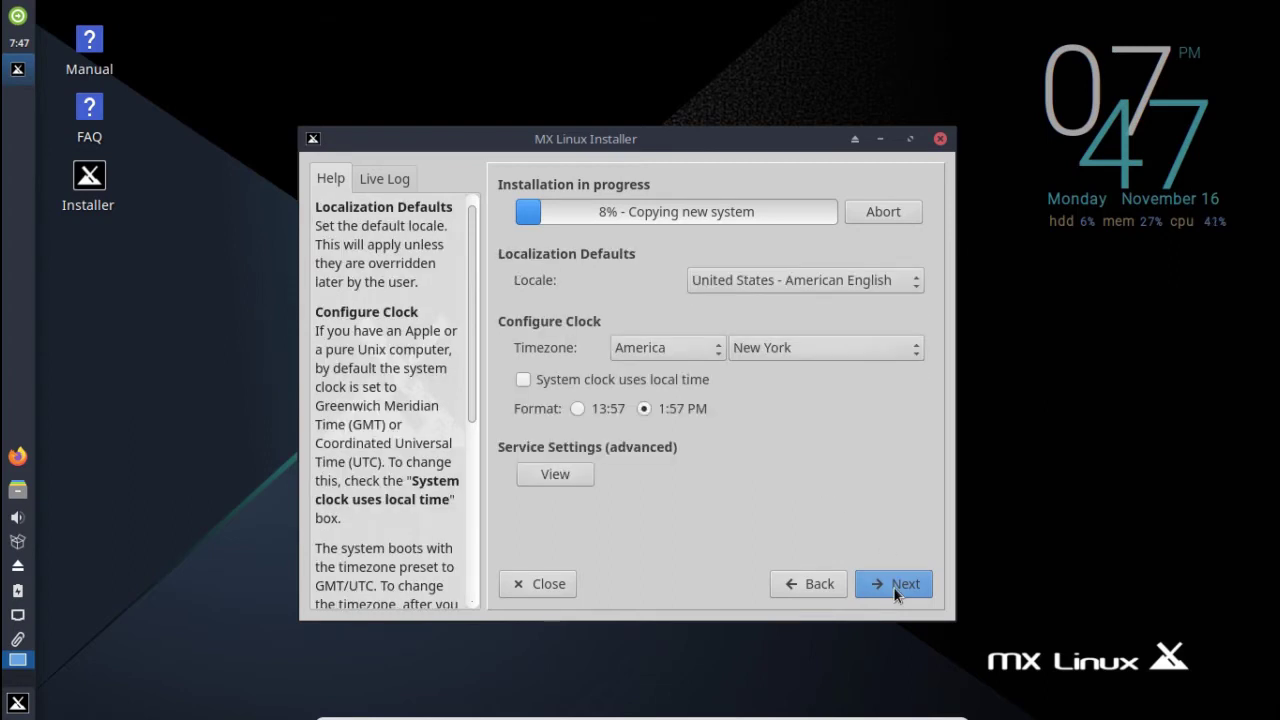
Step: Set the default locale to México - español de México in the installer's localization settings
click(882, 282)
scroll(806, 180, up, 10)
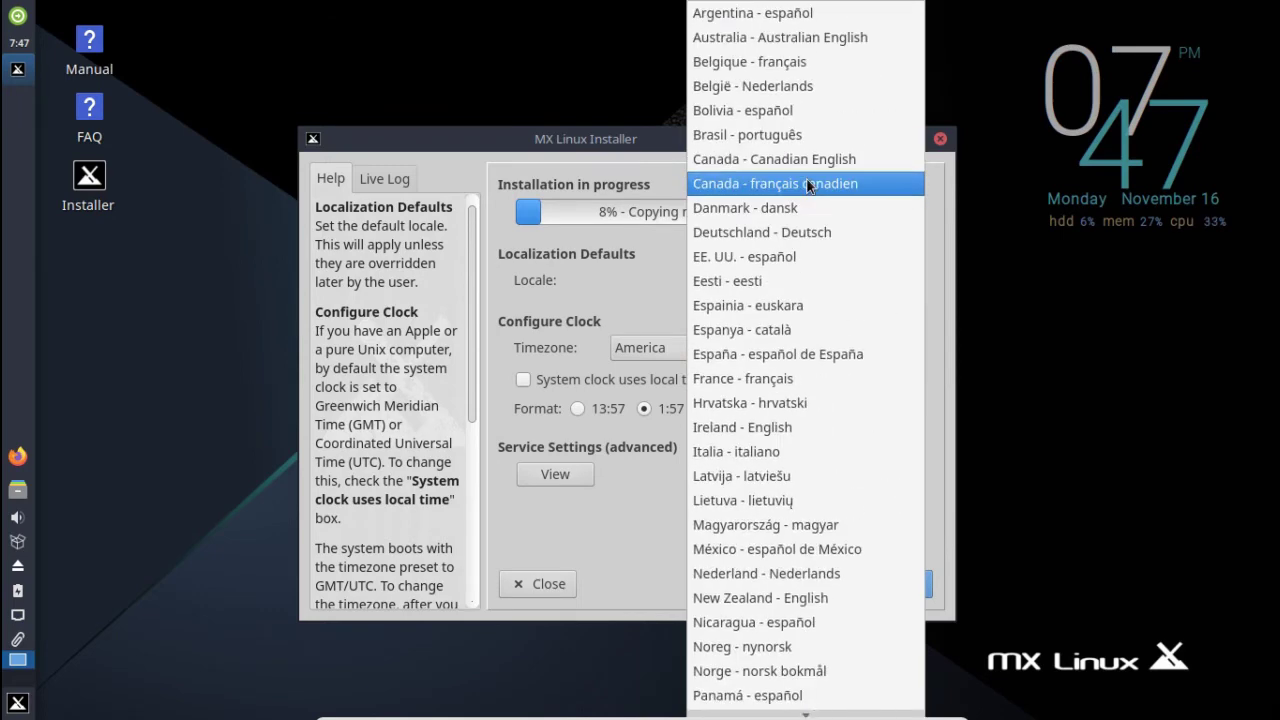
scroll(800, 674, down, 10)
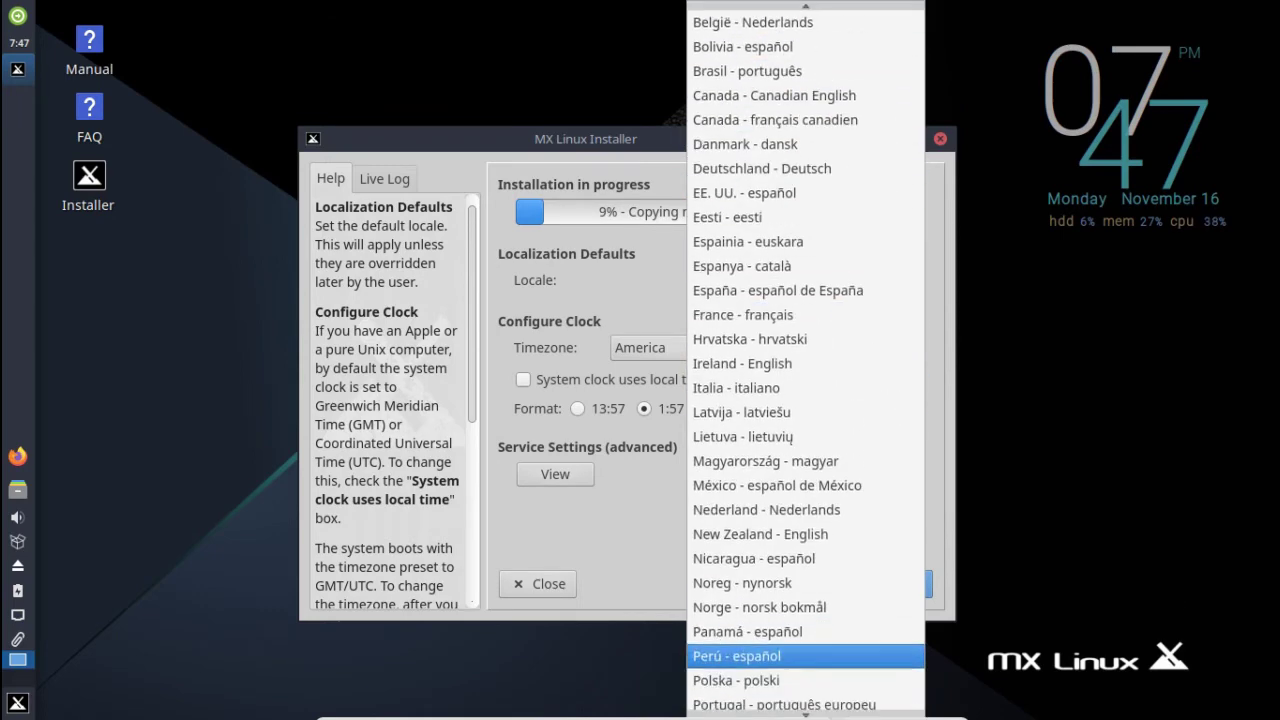
scroll(793, 104, up, 10)
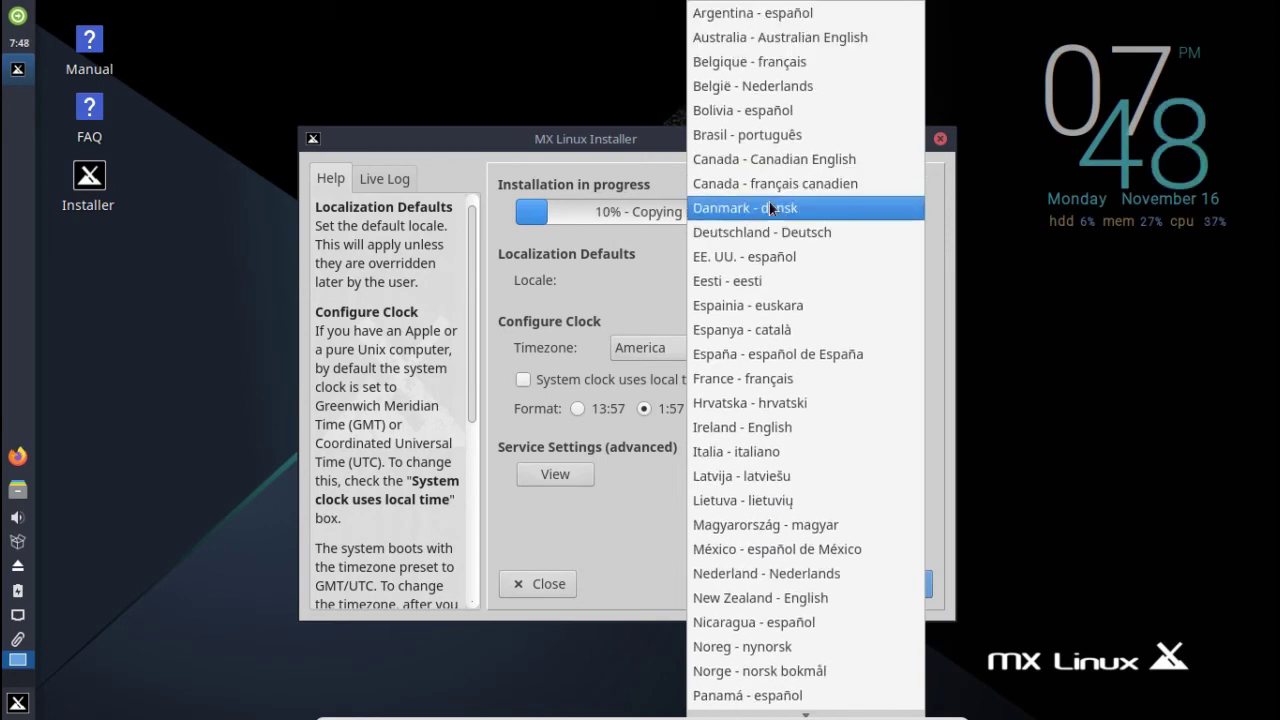
scroll(769, 202, down, 3)
scroll(770, 207, down, 8)
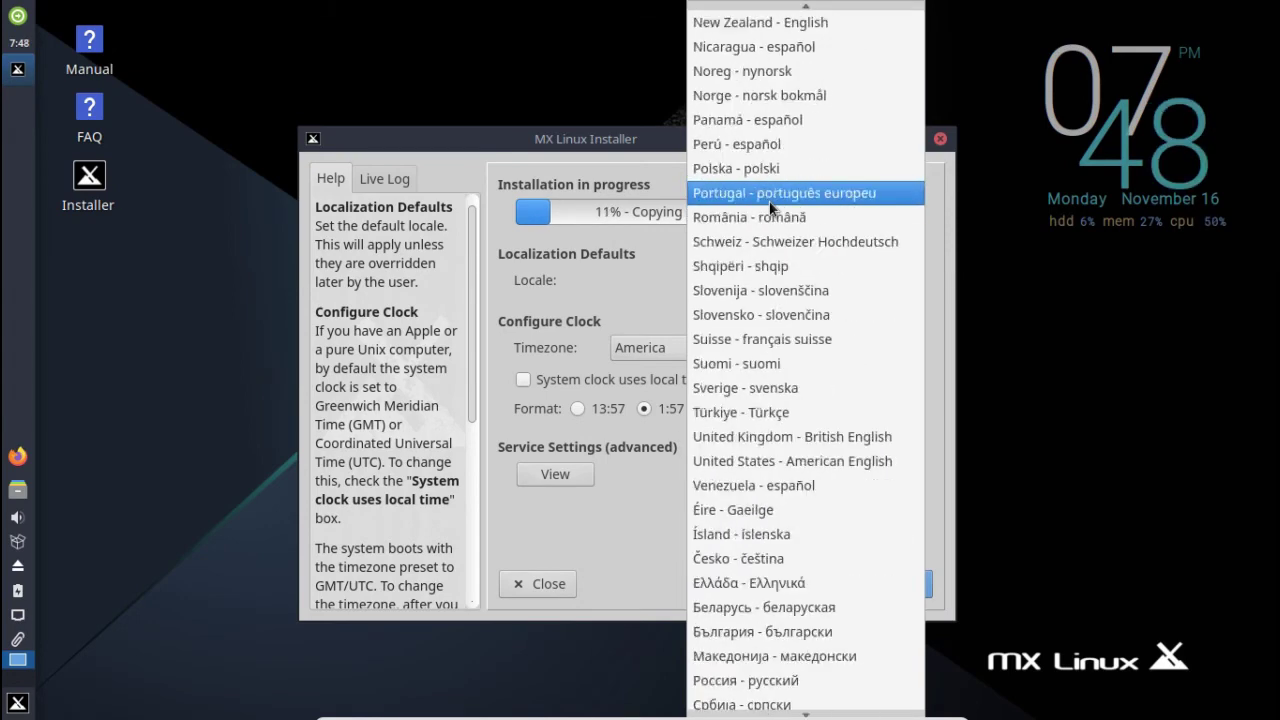
scroll(770, 207, up, 6)
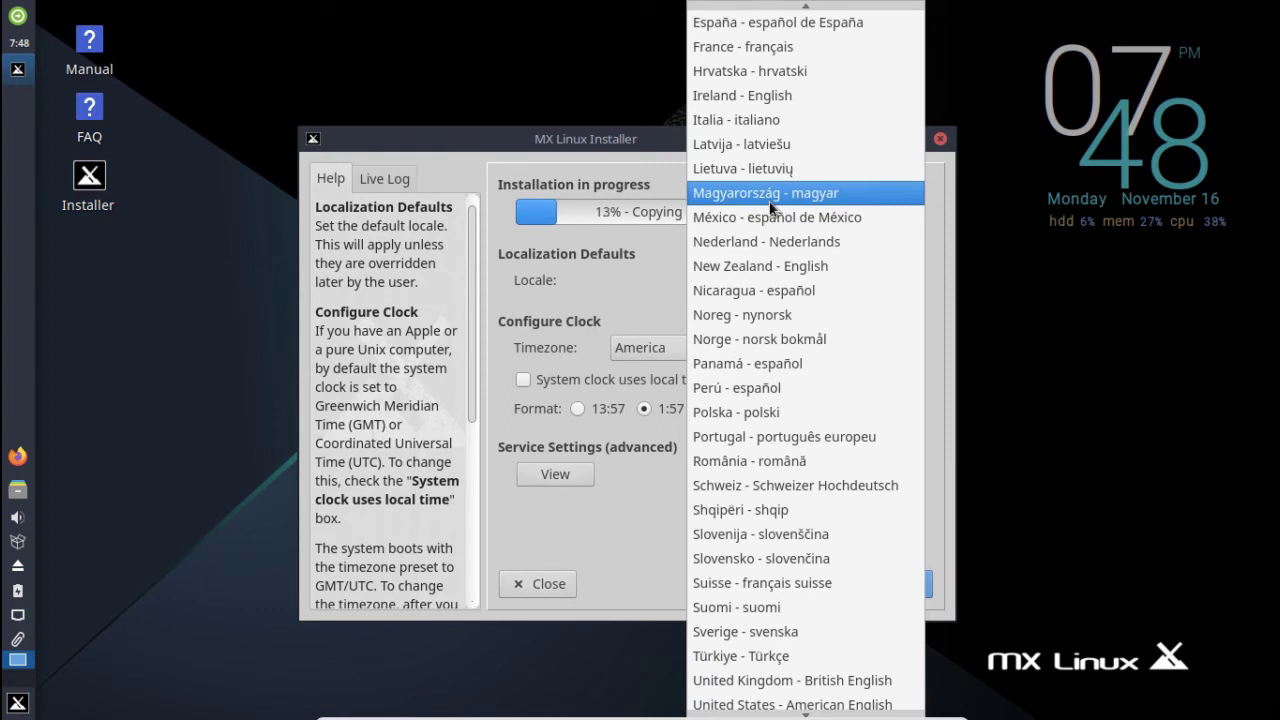
click(751, 218)
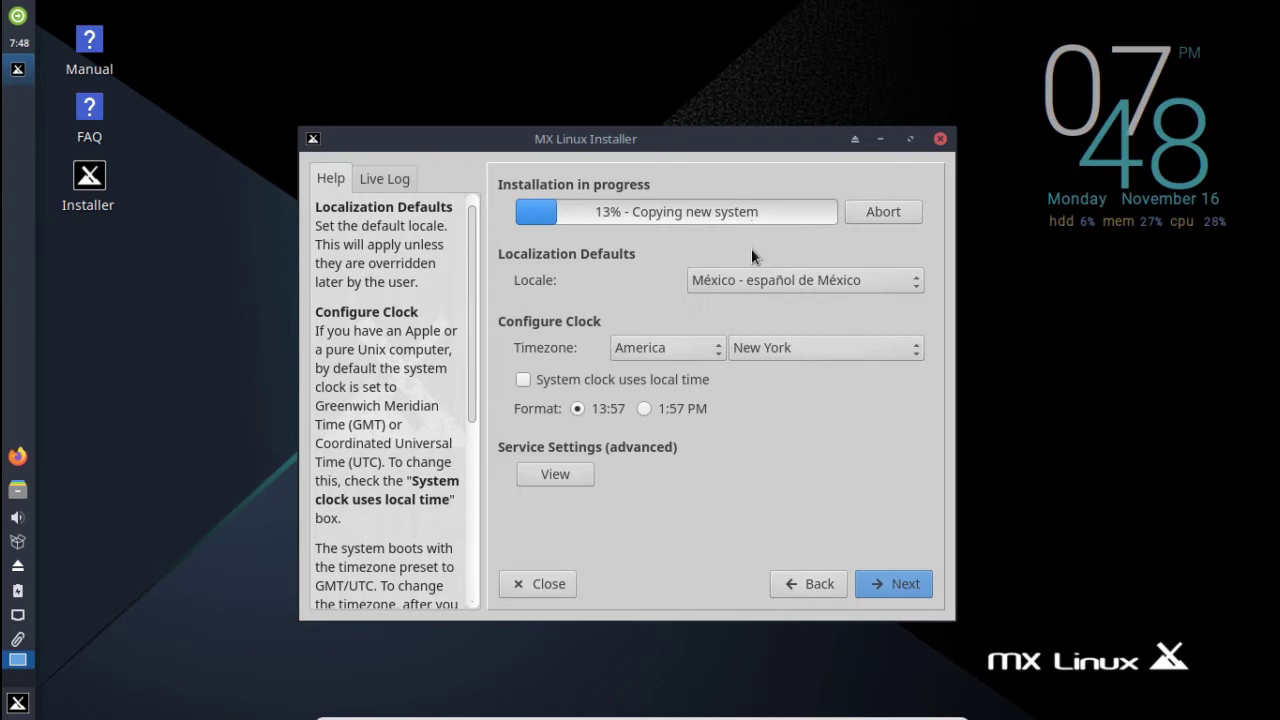
Step: Set the timezone city to Bogota within America and proceed to the user account settings
click(817, 358)
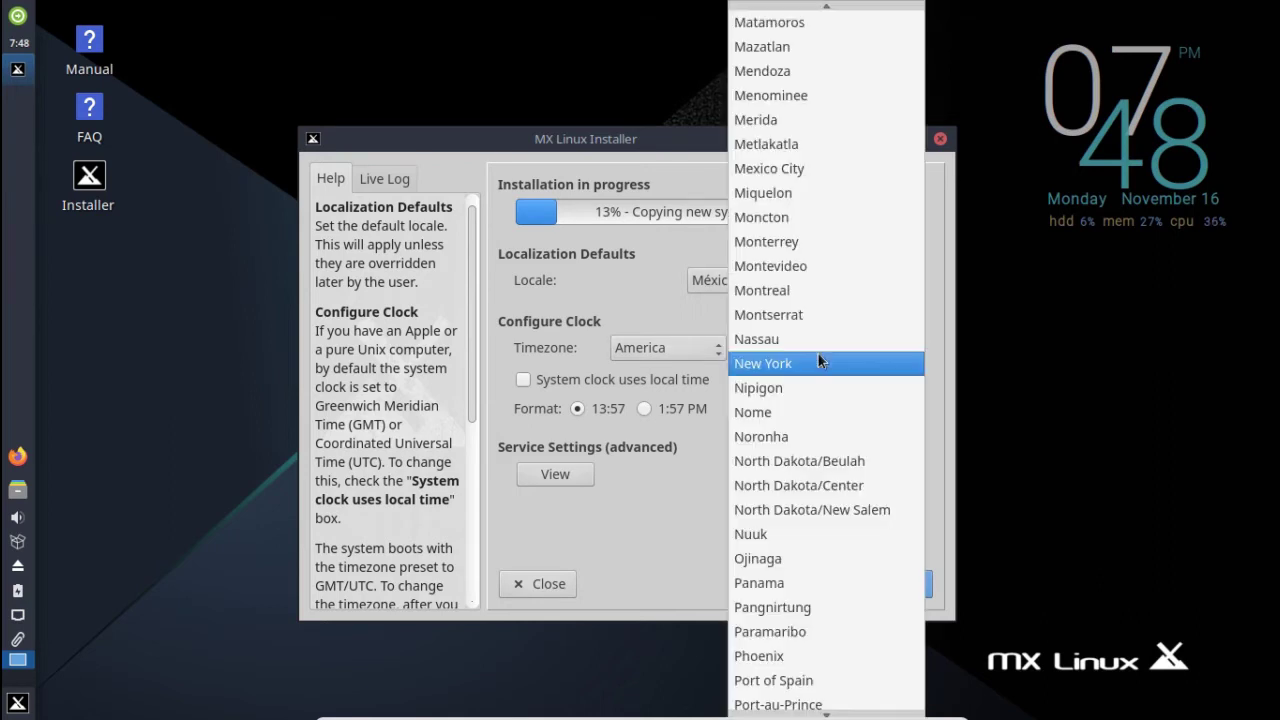
scroll(834, 126, up, 11)
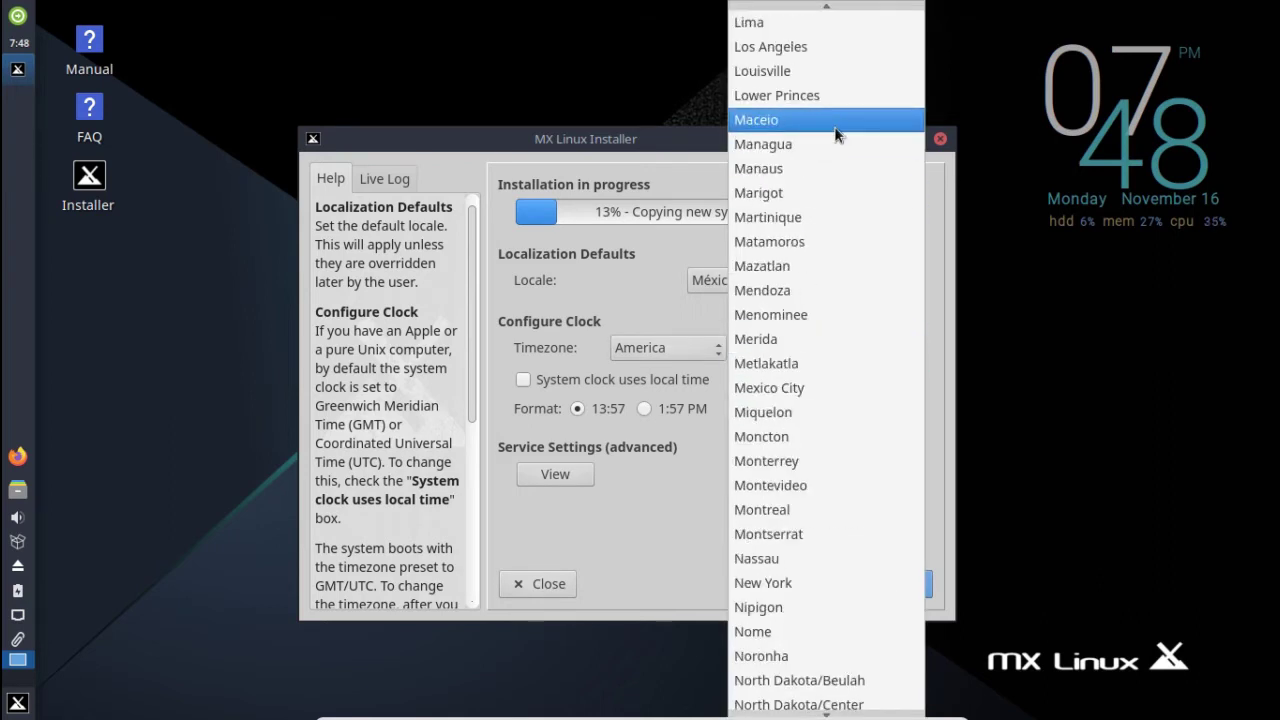
scroll(834, 126, up, 20)
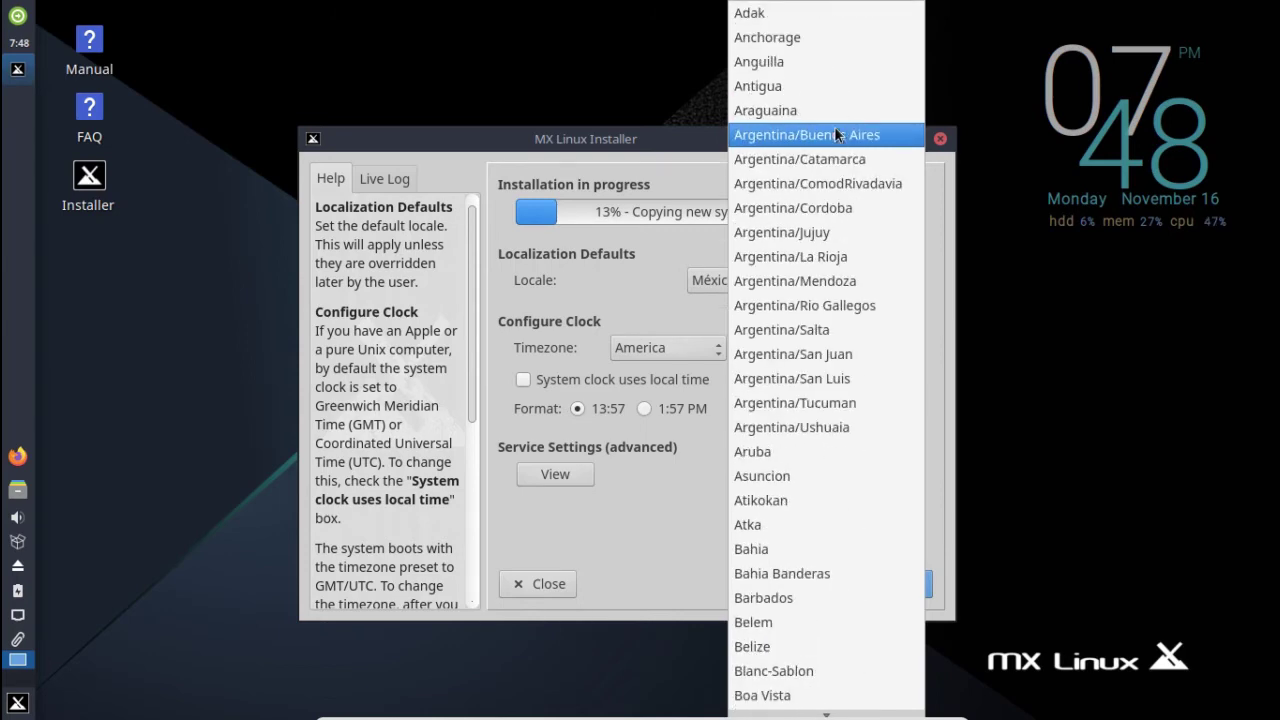
scroll(814, 601, down, 2)
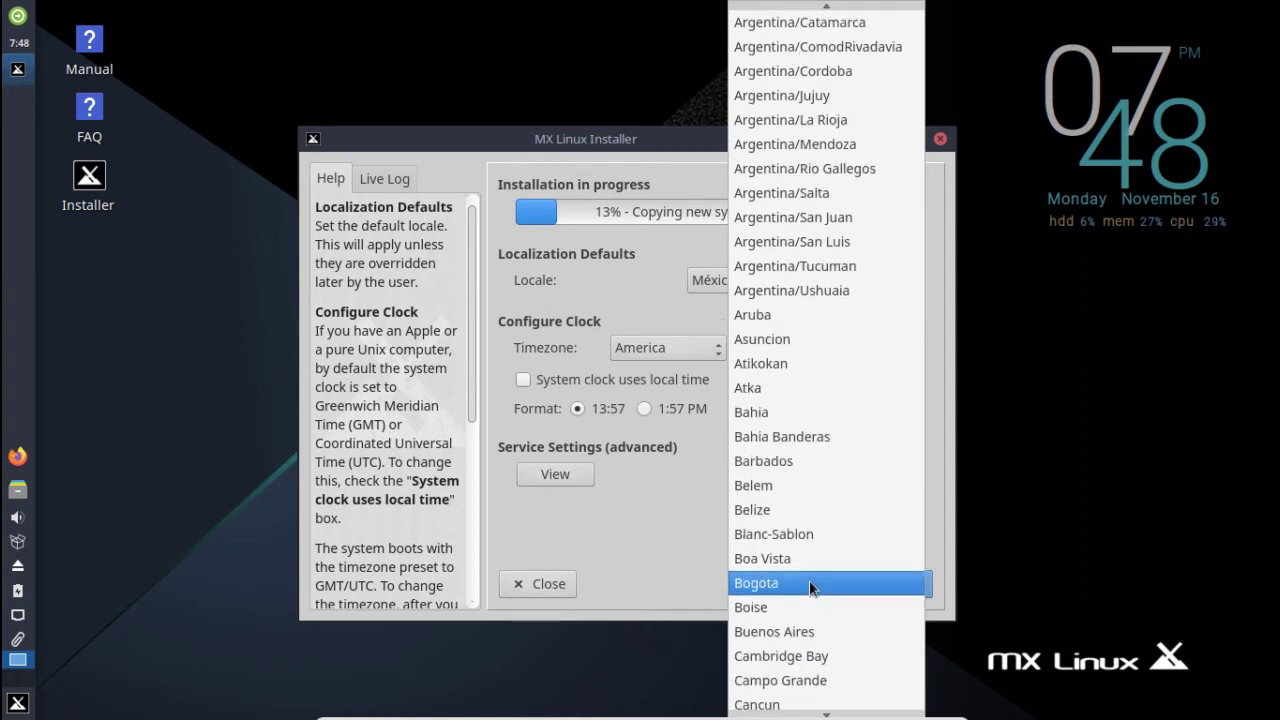
click(810, 582)
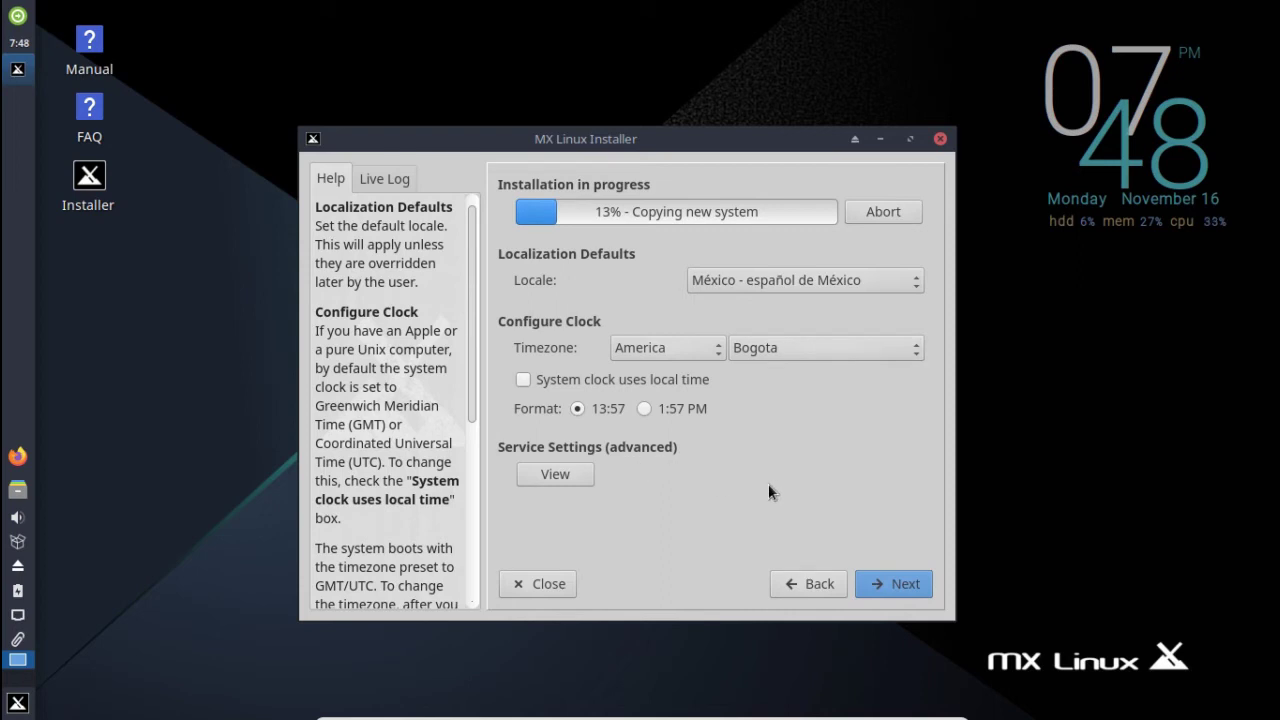
click(896, 586)
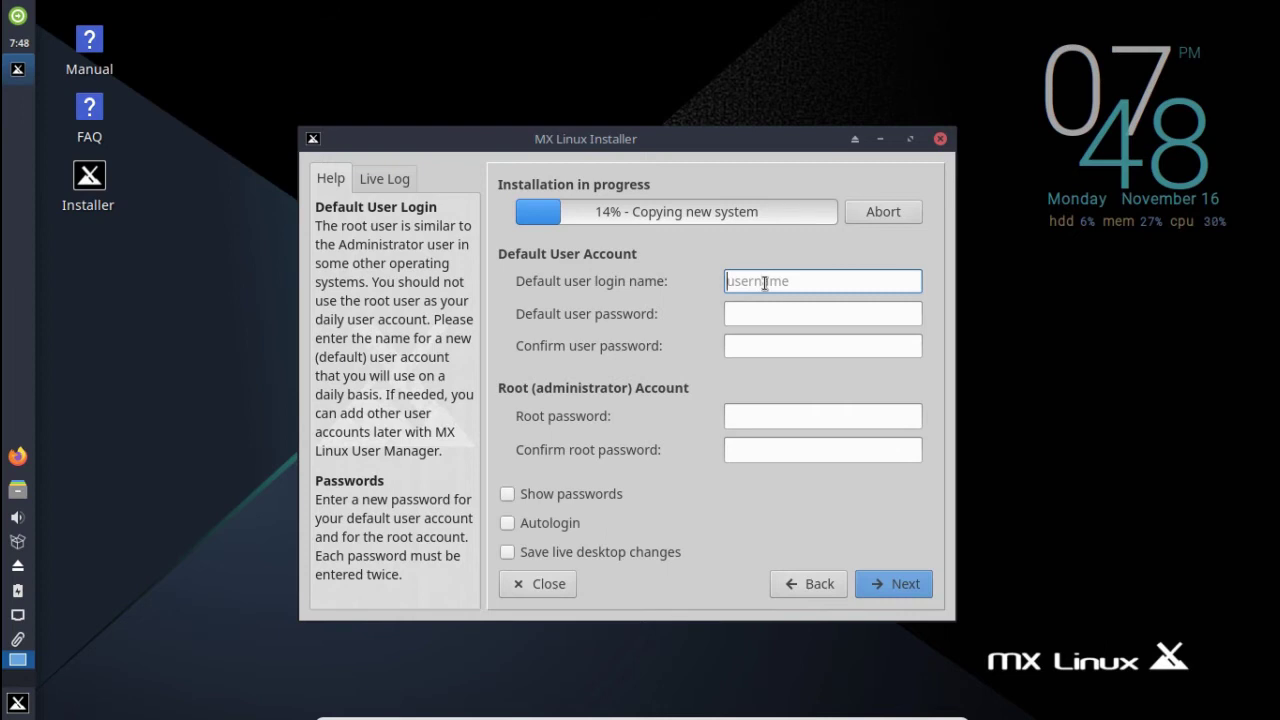
Step: Enter linuxencasa as the default user login name, and enter and confirm the default user password
text(linuxencasa)
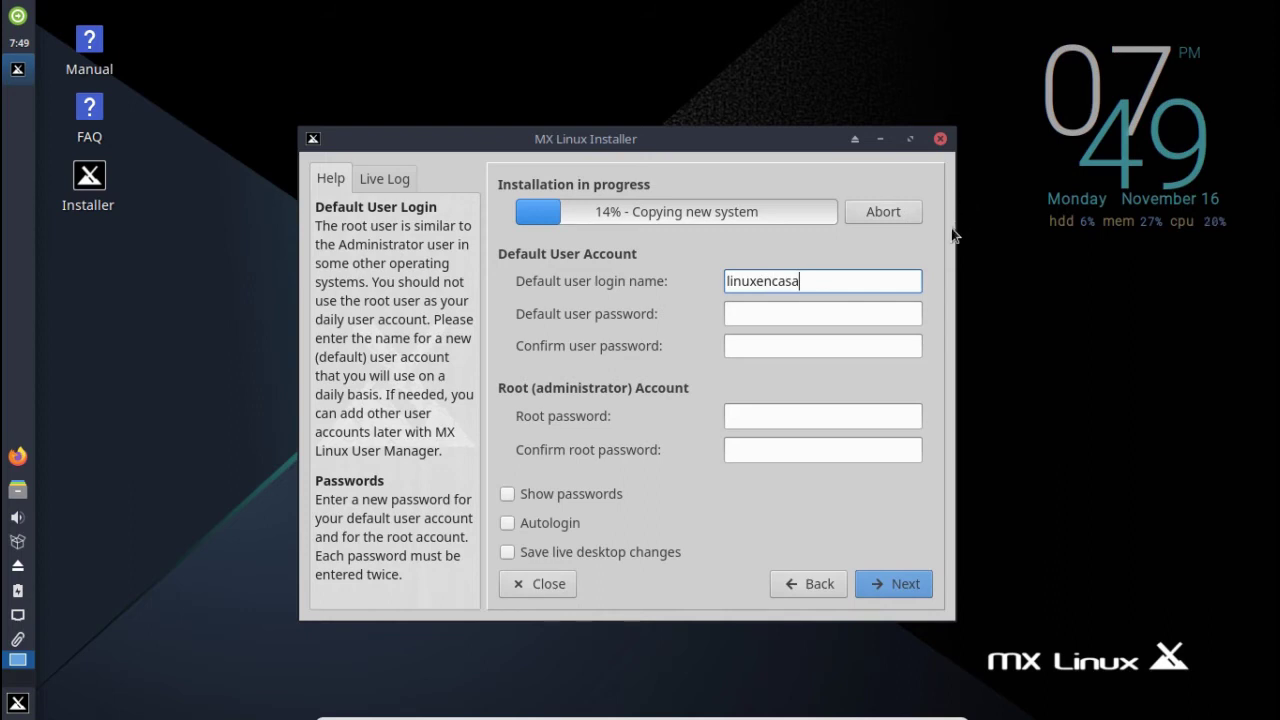
key(Tab)
text(•••••)
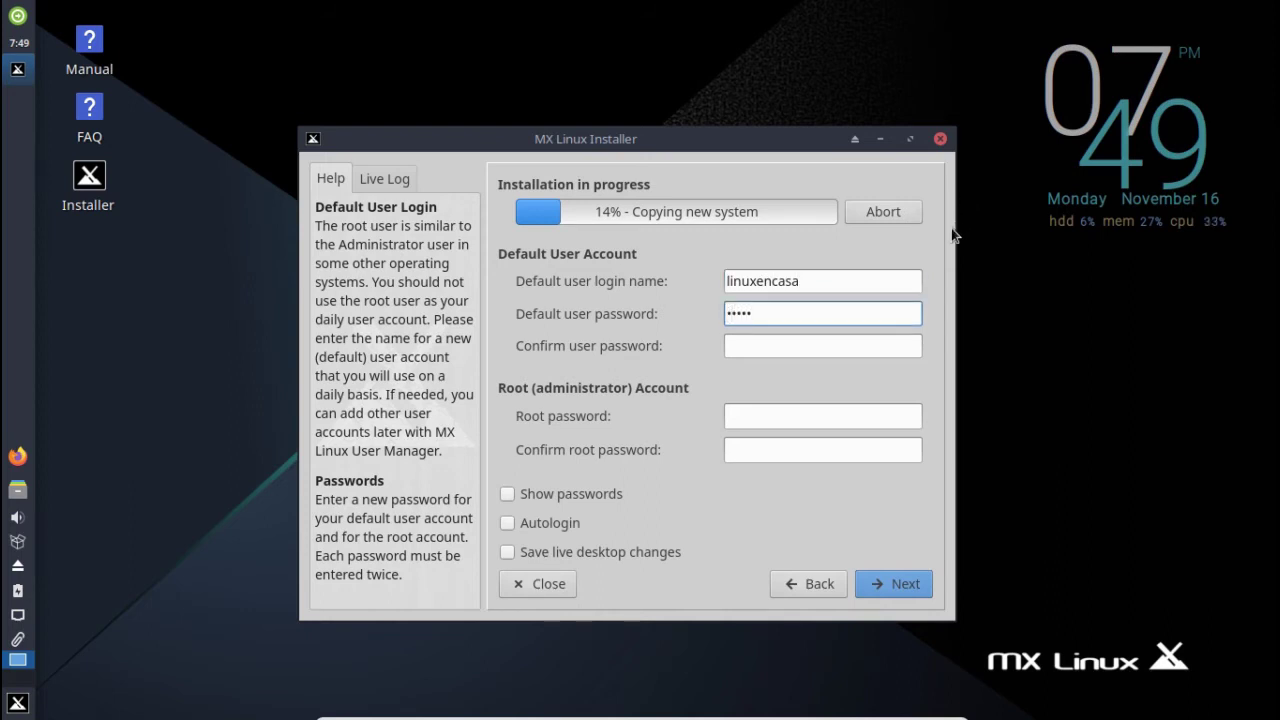
text(••••)
key(Tab)
text(•••••••••)
Step: Enter and confirm the root password, then continue the installation with saving of live desktop changes enabled
key(Tab)
text(••••••••)
key(Tab)
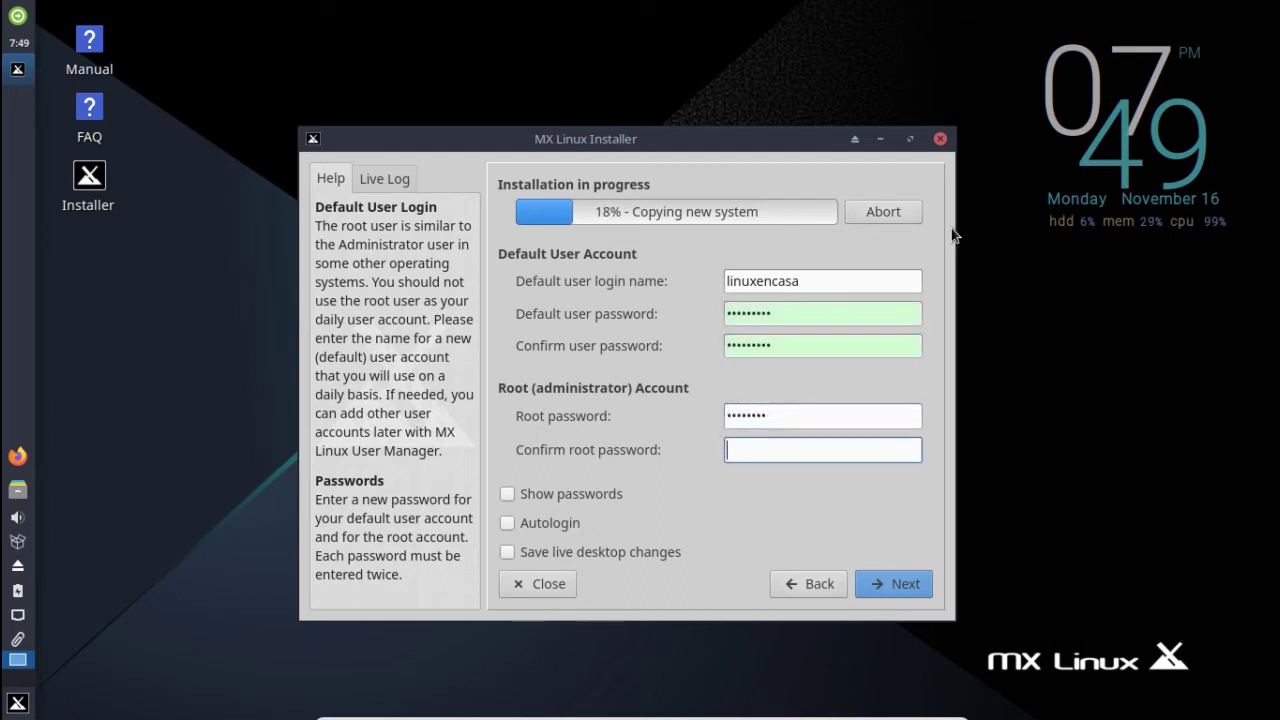
text(••••••••)
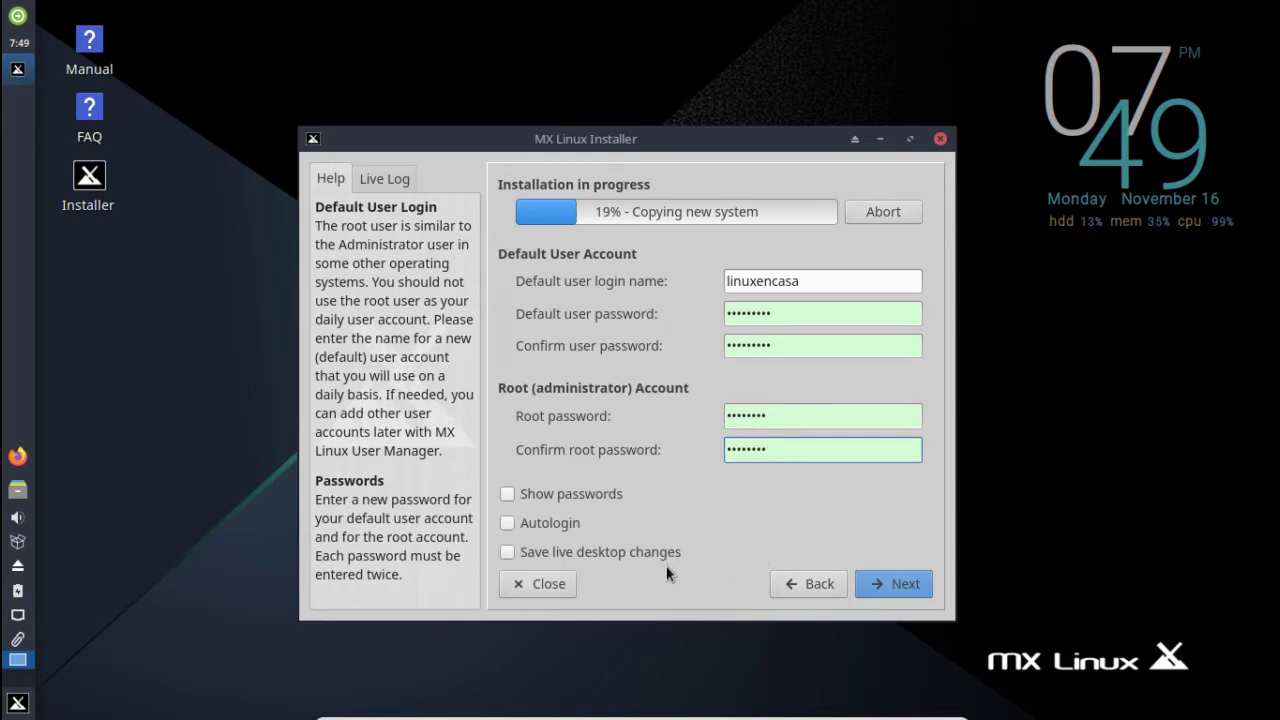
click(578, 556)
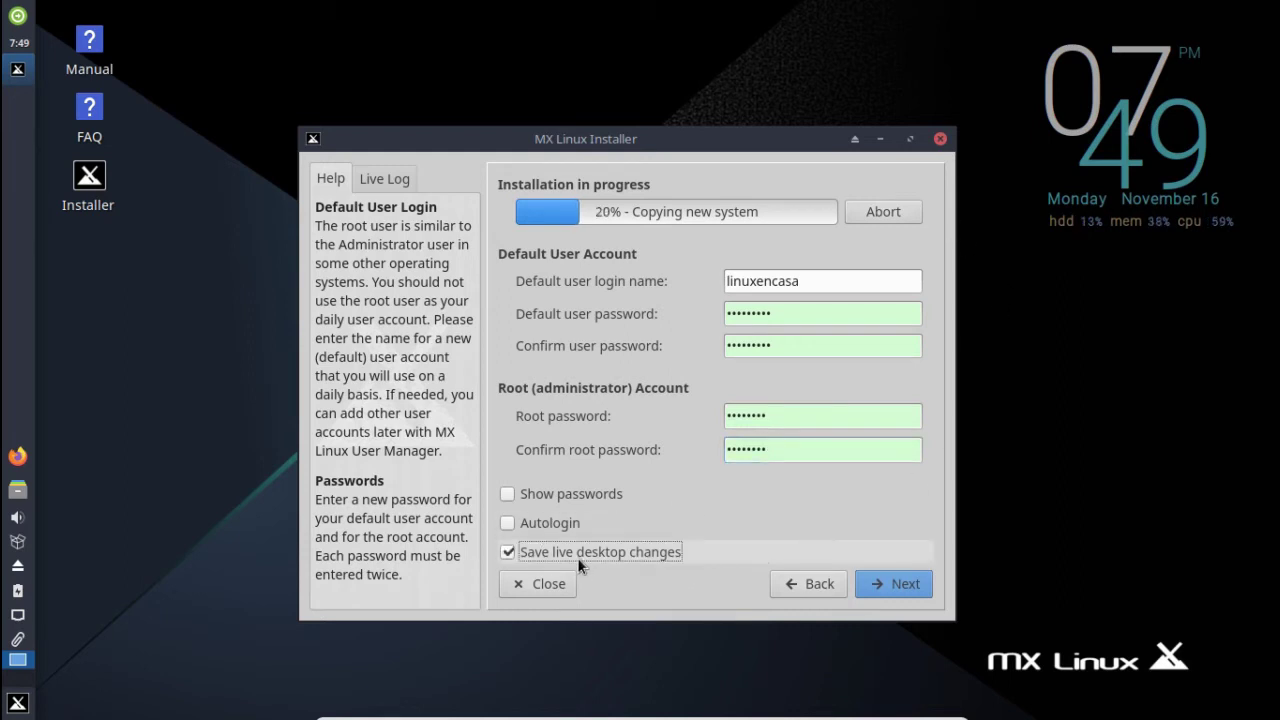
click(889, 582)
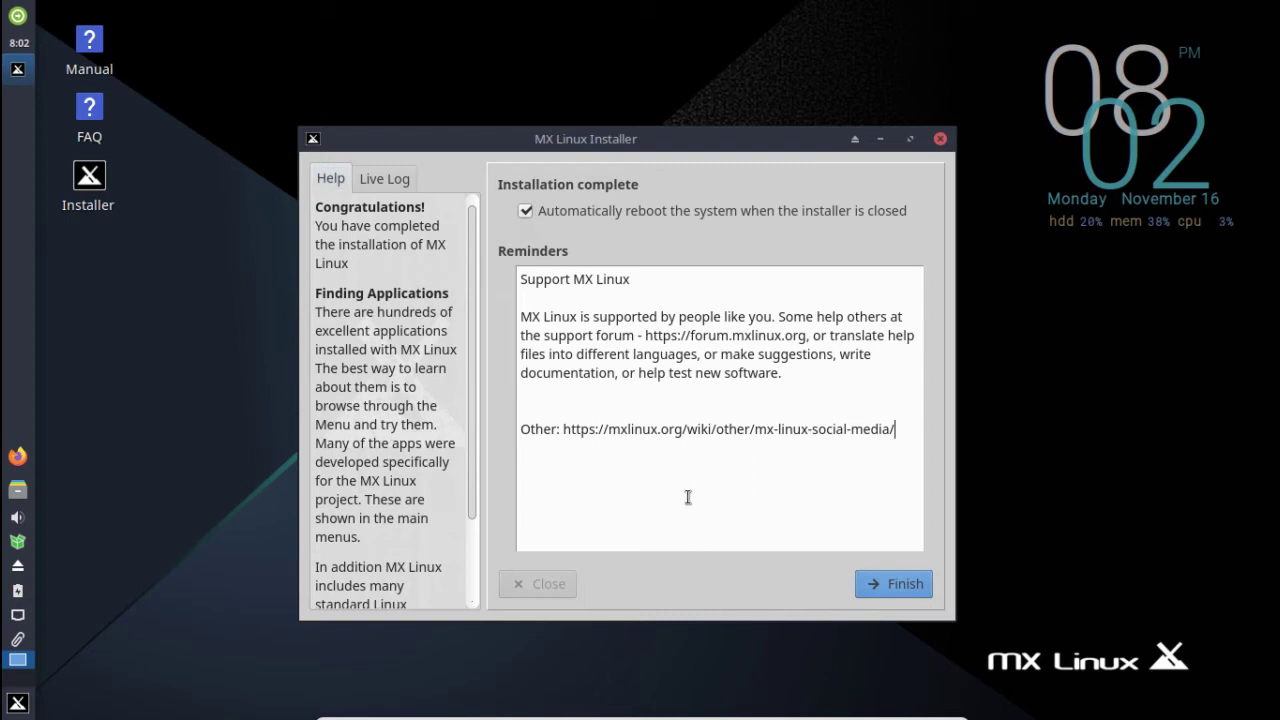
Step: Finish the installer with automatic reboot and log in to the installed system as linuxencasa with the account password
click(874, 583)
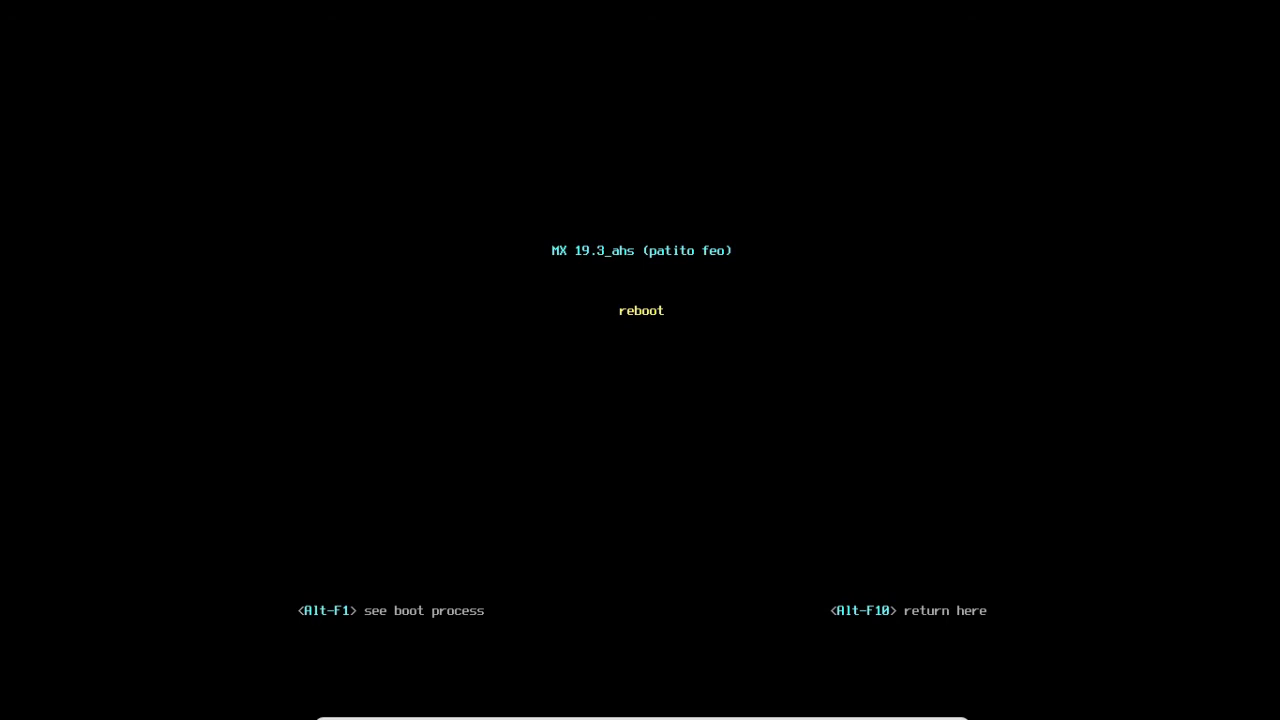
key(Return)
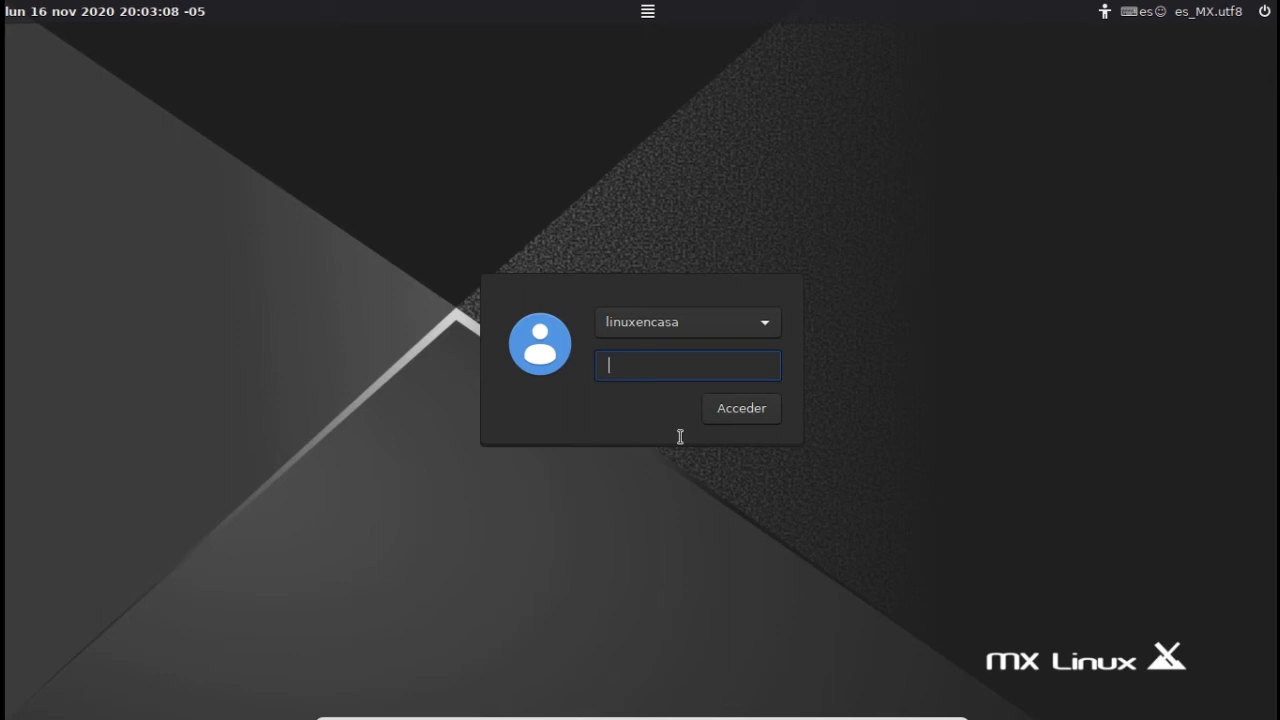
text(•••••••••)
key(Return)
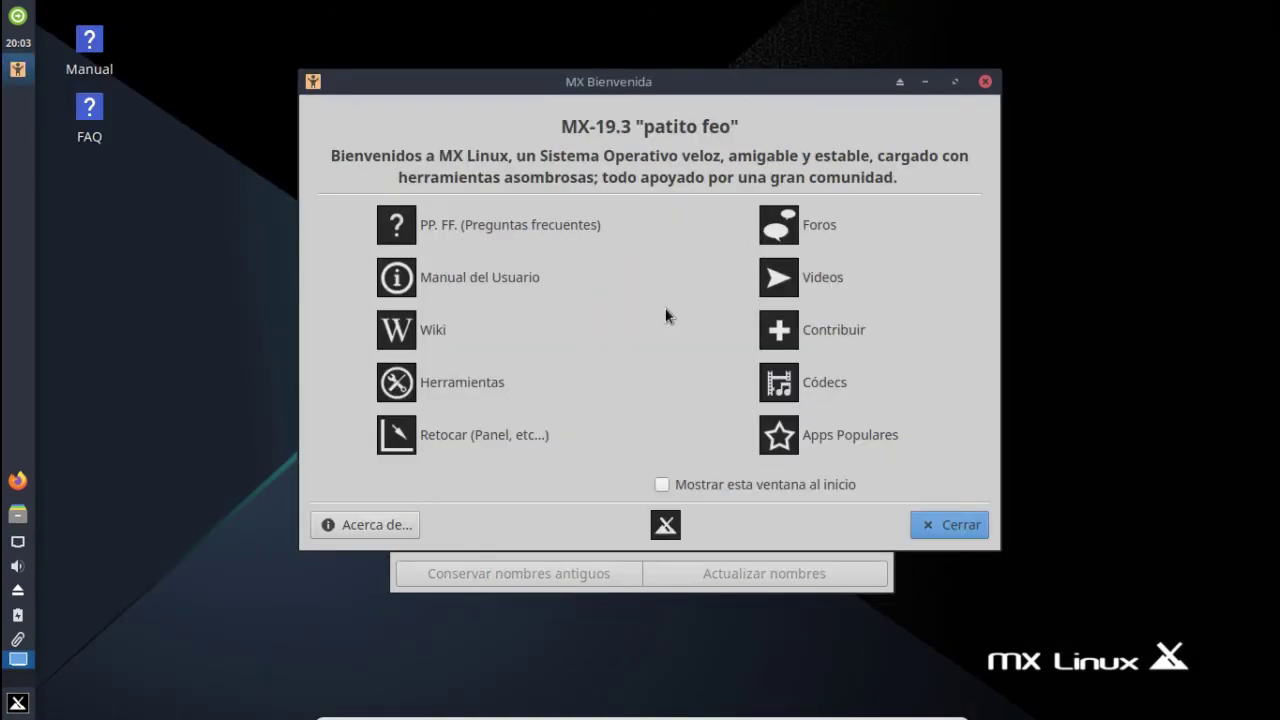
Step: Close the MX Bienvenida window and keep the old standard folder names without being asked again
click(951, 527)
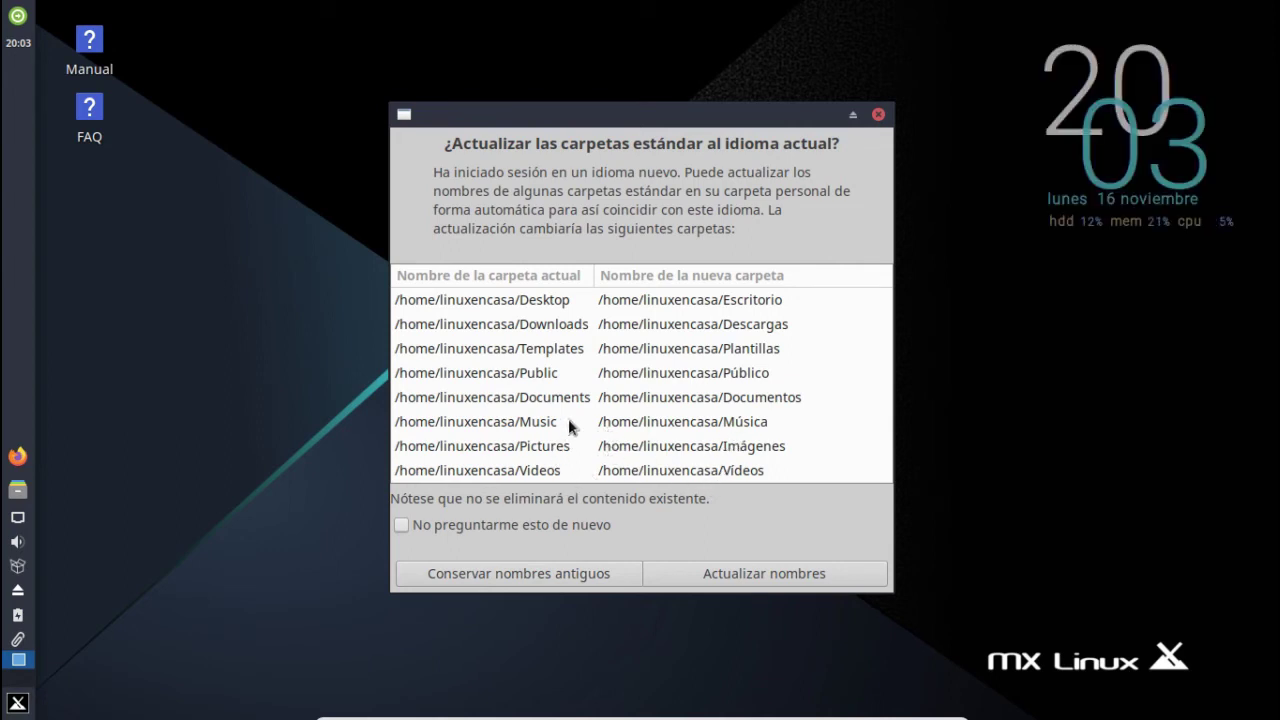
click(401, 525)
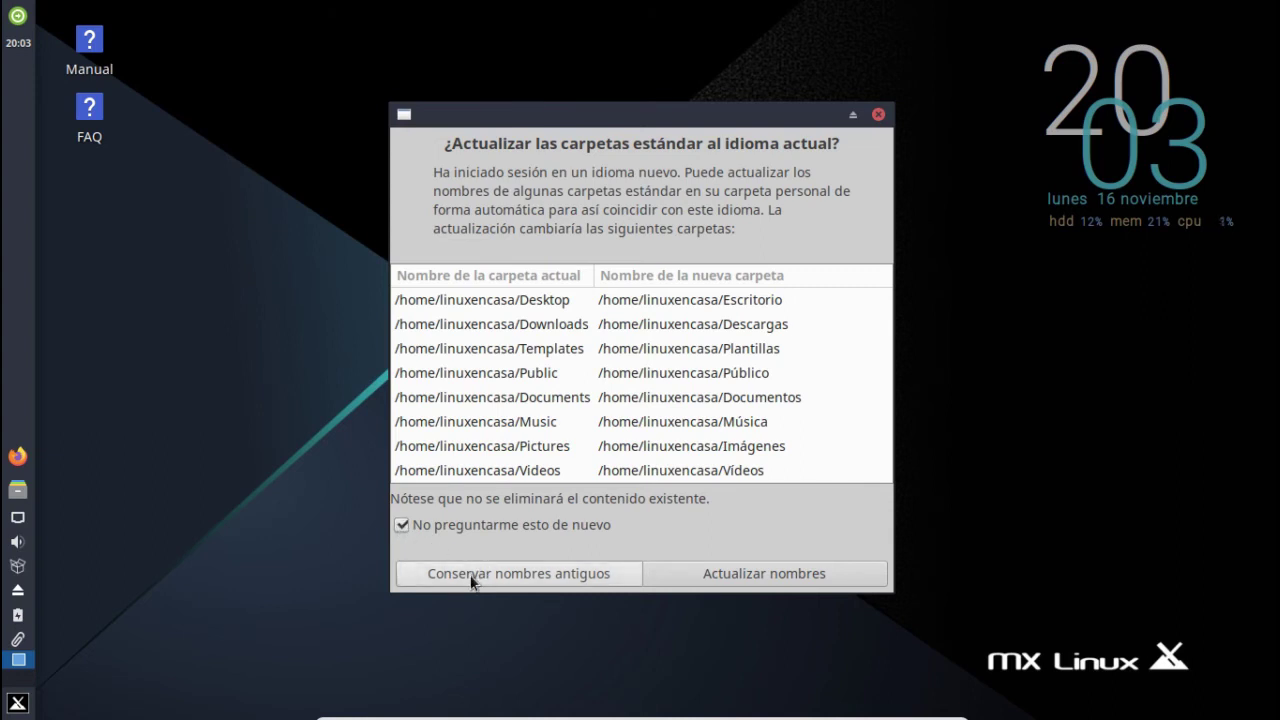
click(471, 576)
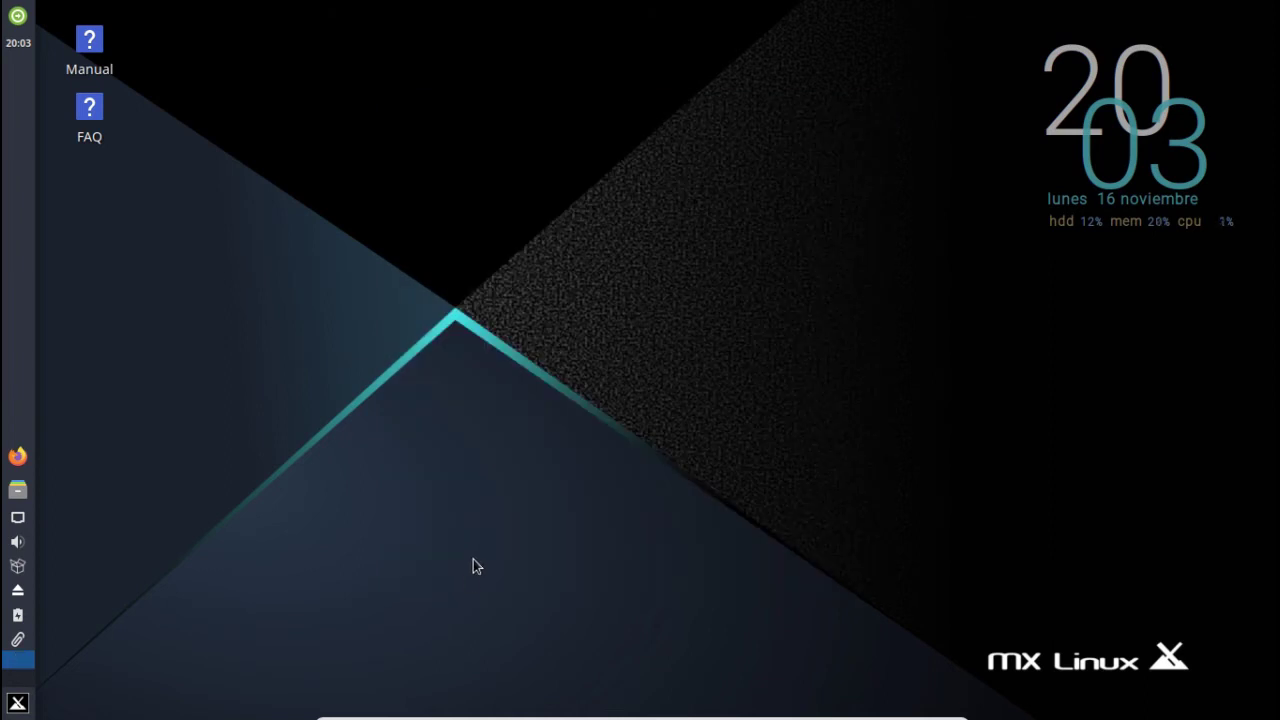
Step: Launch MX Tweak from the MX Herramientas applications and dismiss the notice about the saved panel configuration
click(17, 706)
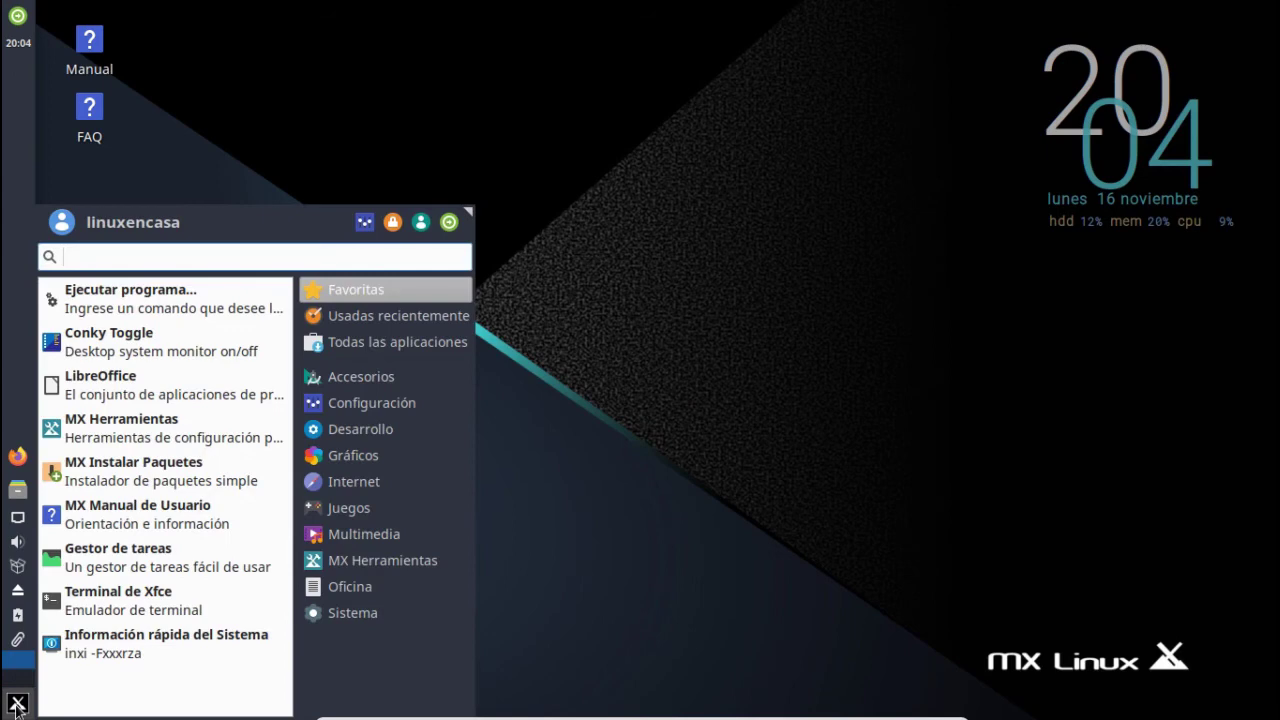
click(370, 562)
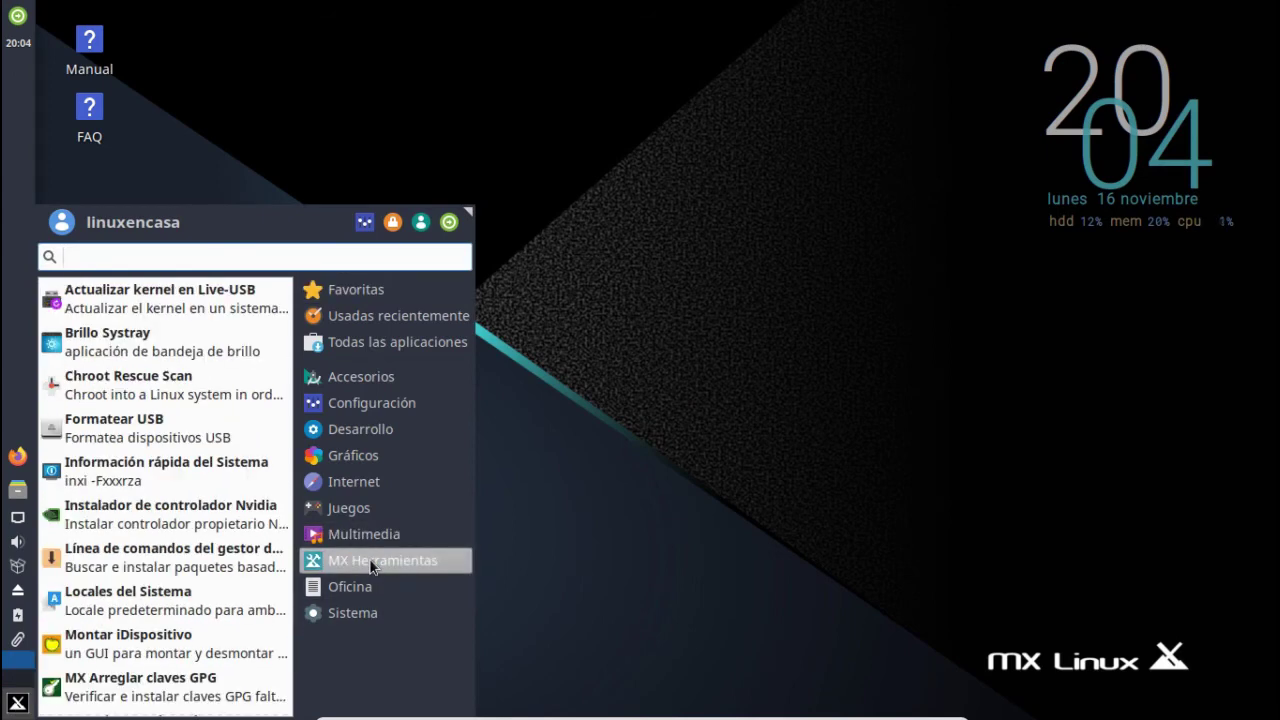
click(394, 403)
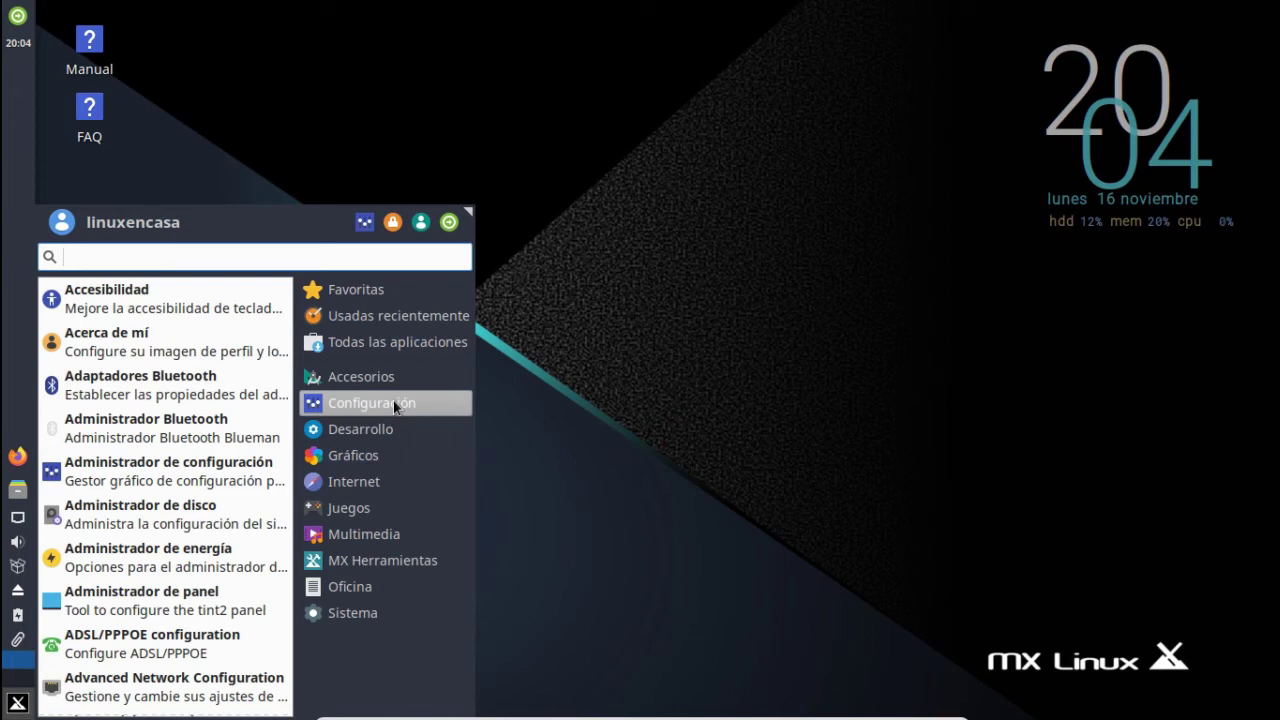
click(350, 565)
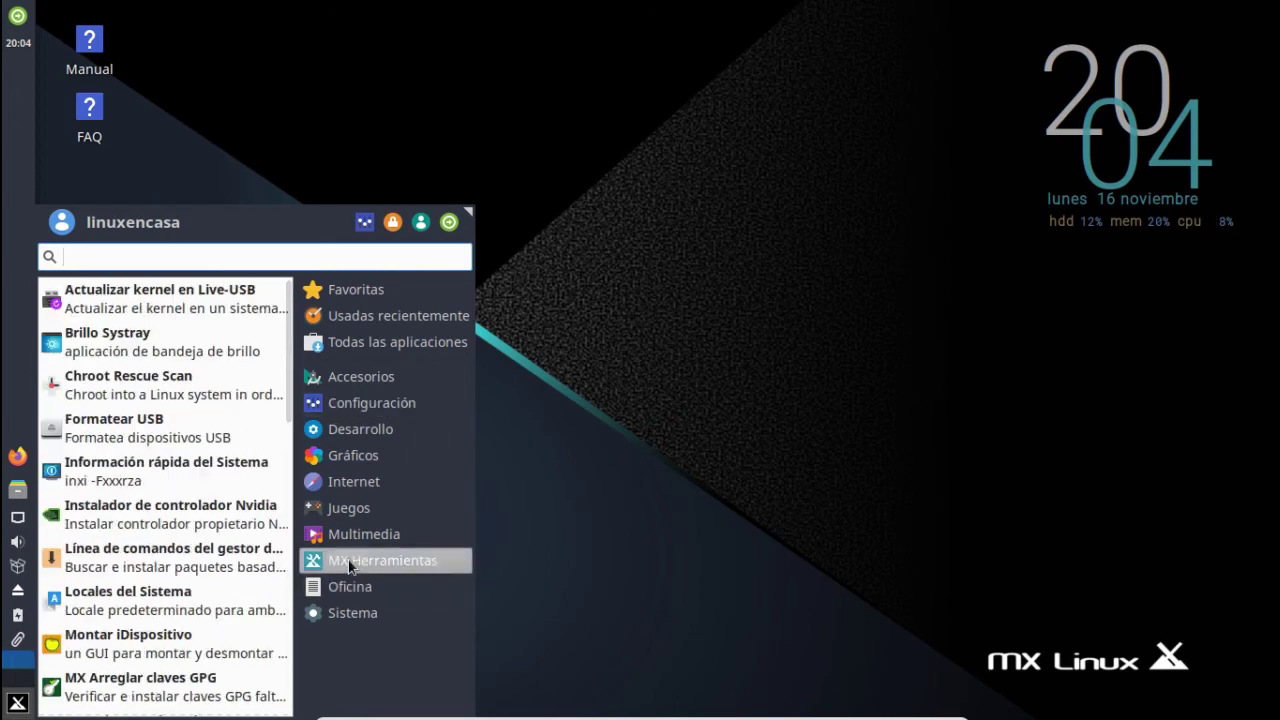
scroll(147, 538, down, 3)
scroll(147, 537, down, 8)
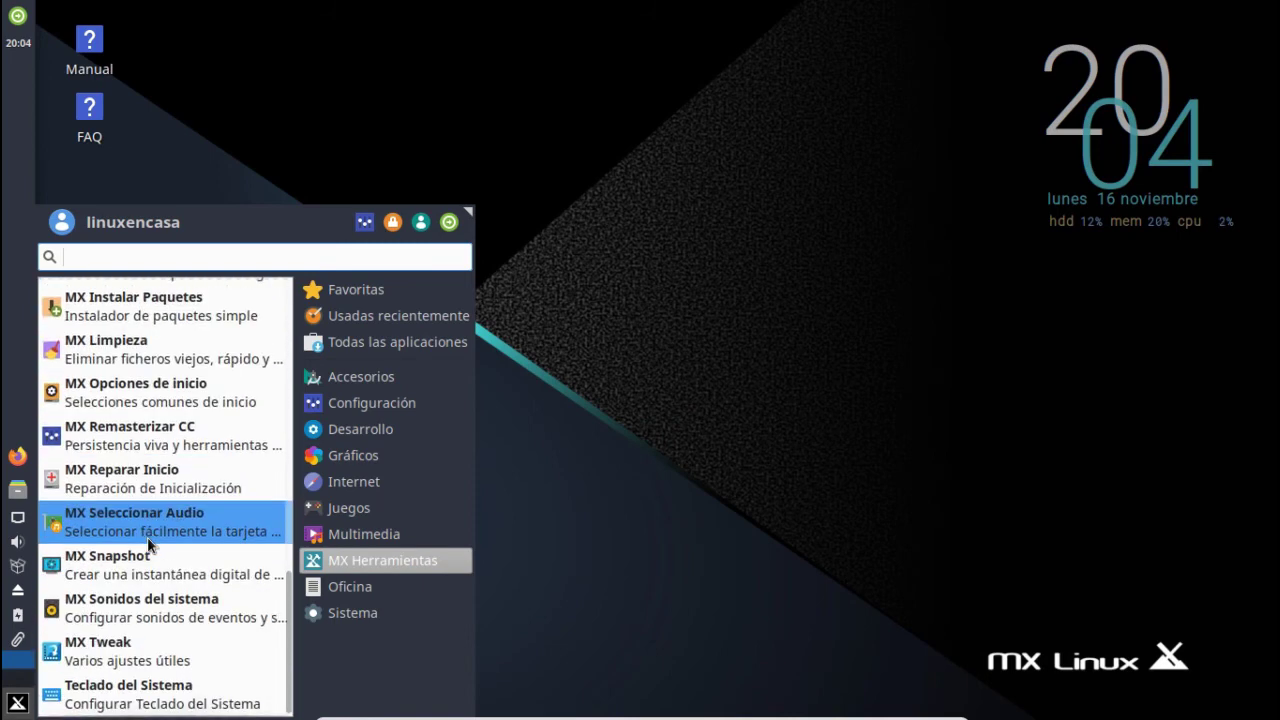
click(106, 658)
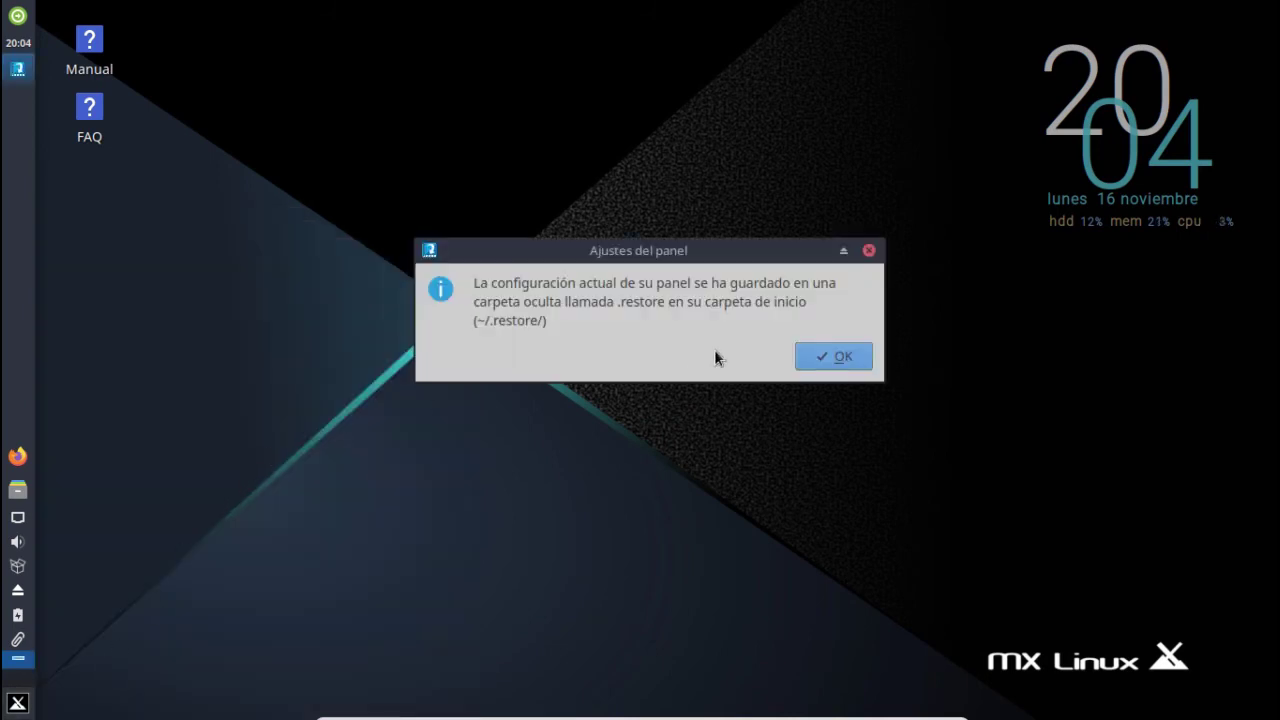
click(842, 357)
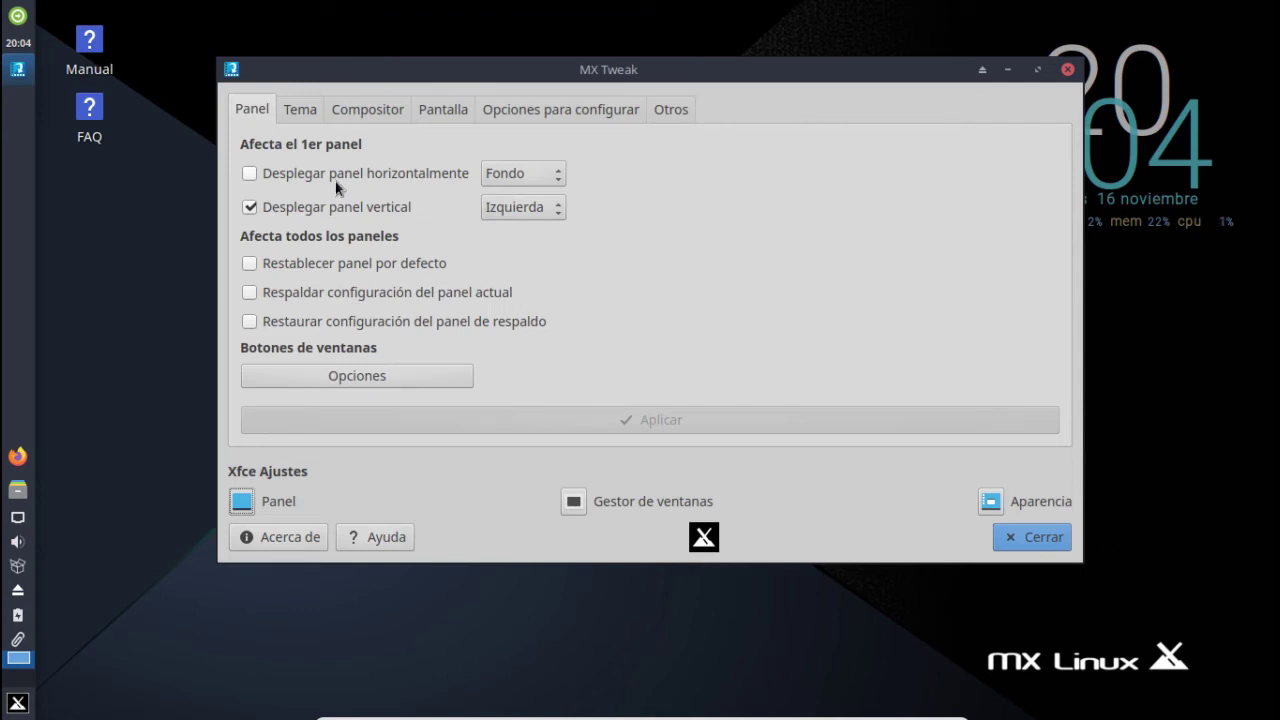
Step: Switch the first panel to a horizontal layout positioned at Arriba and apply the change
click(330, 207)
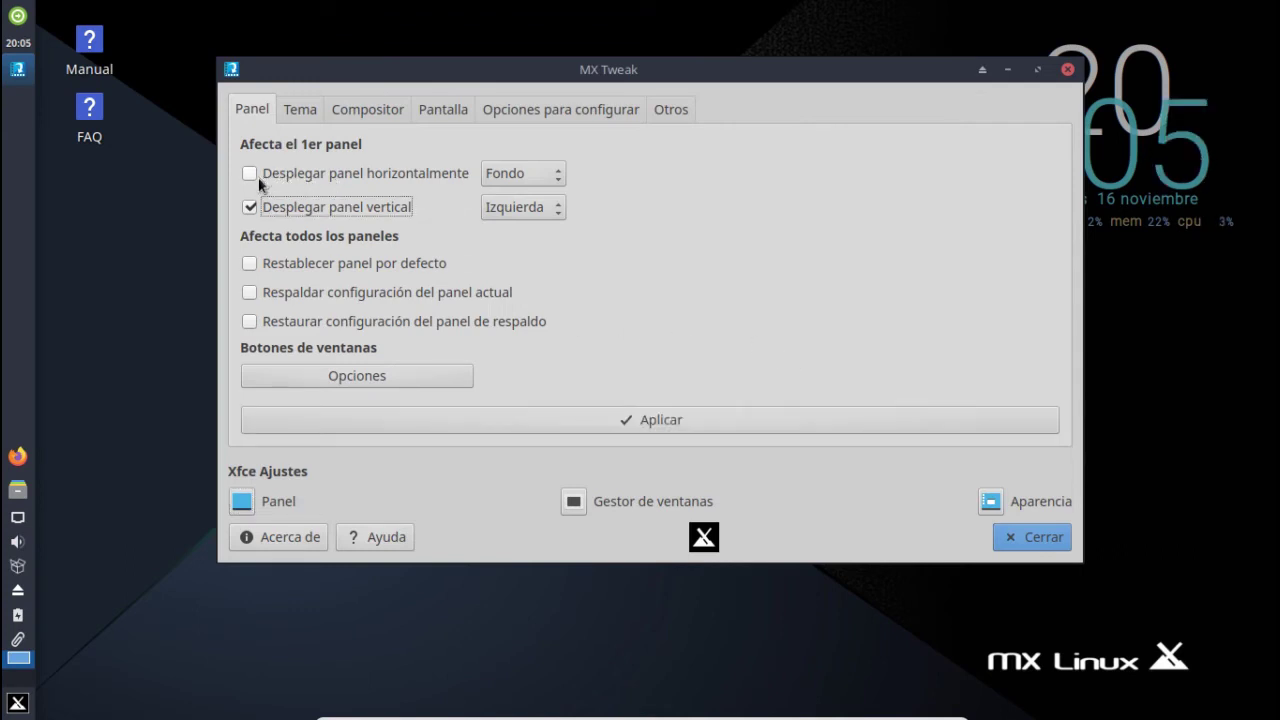
click(250, 177)
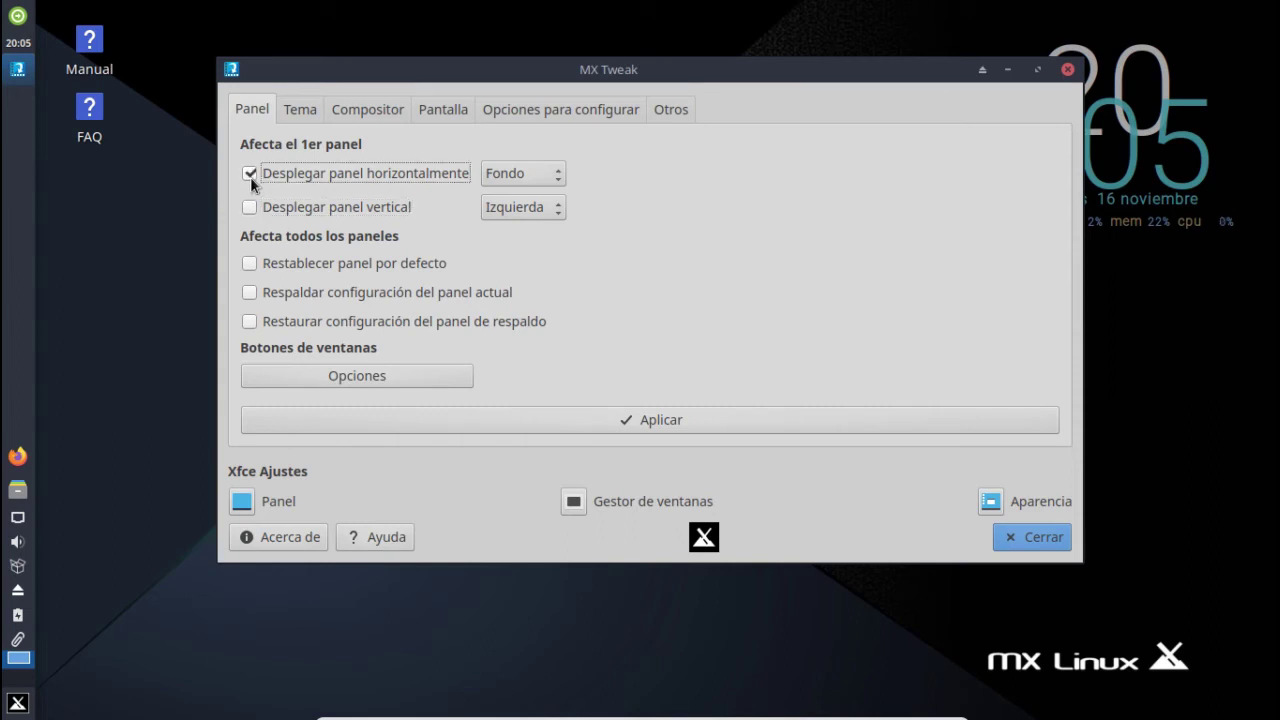
click(555, 173)
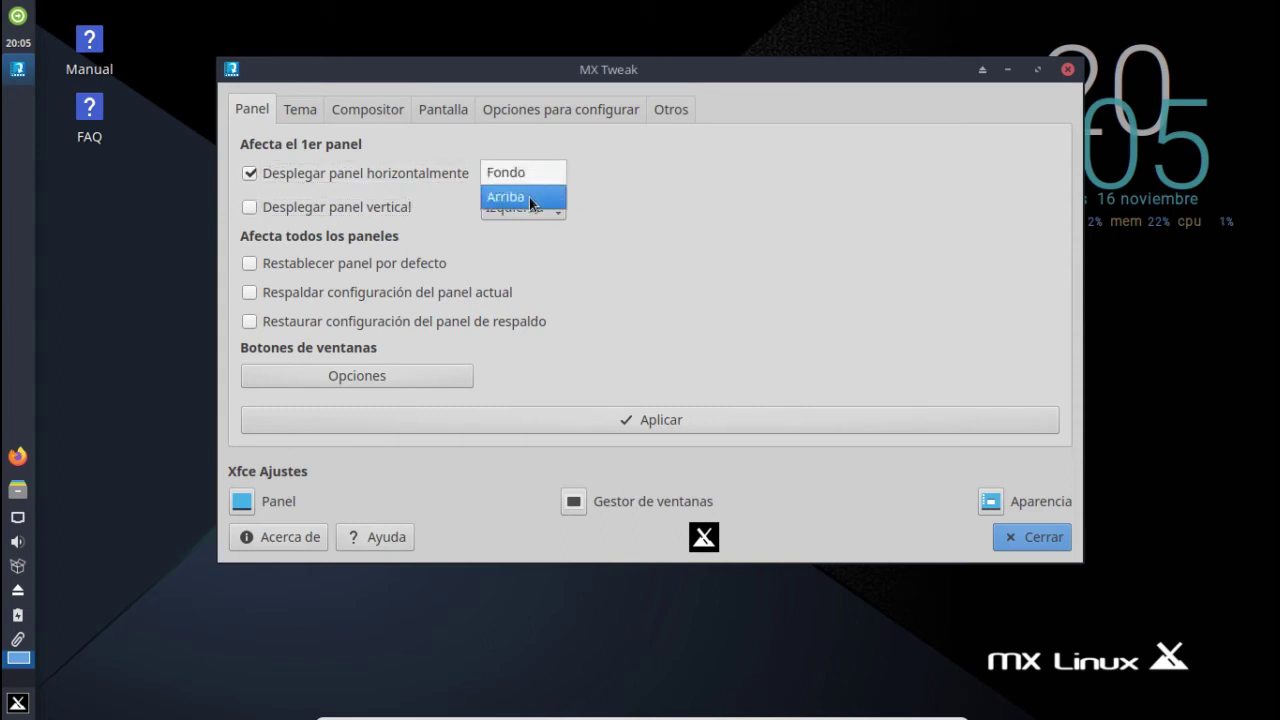
click(529, 197)
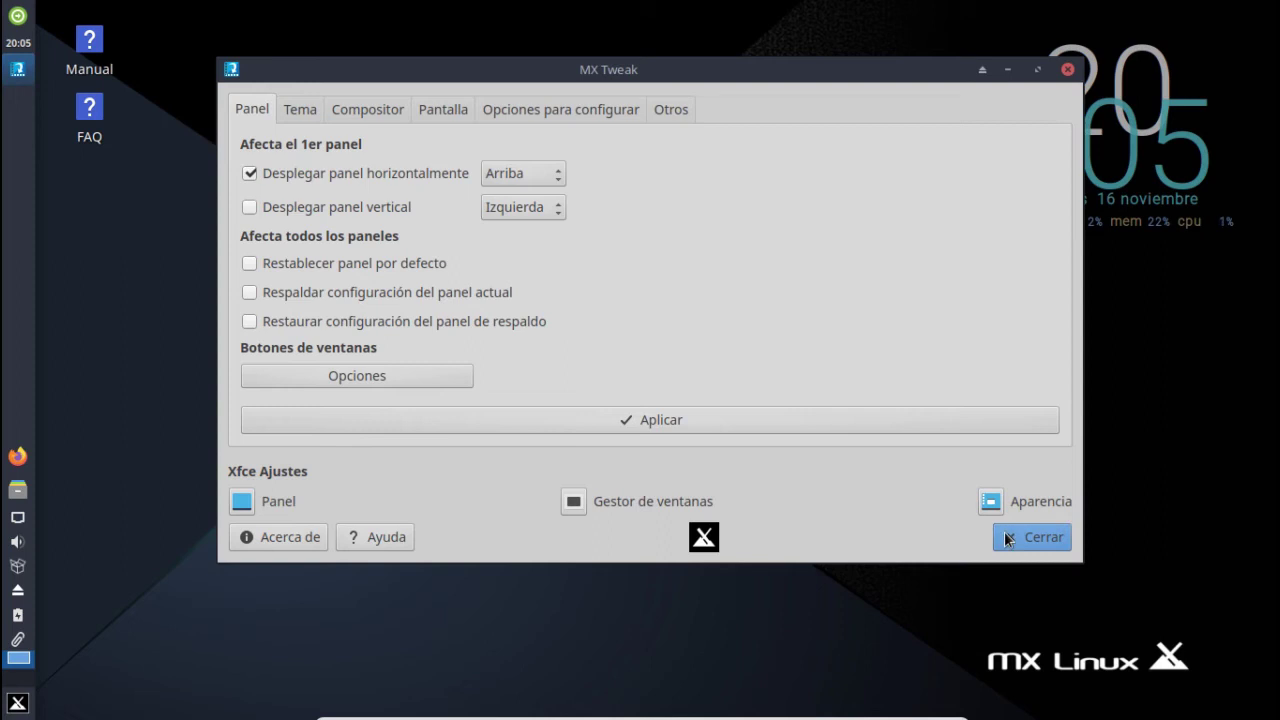
click(743, 419)
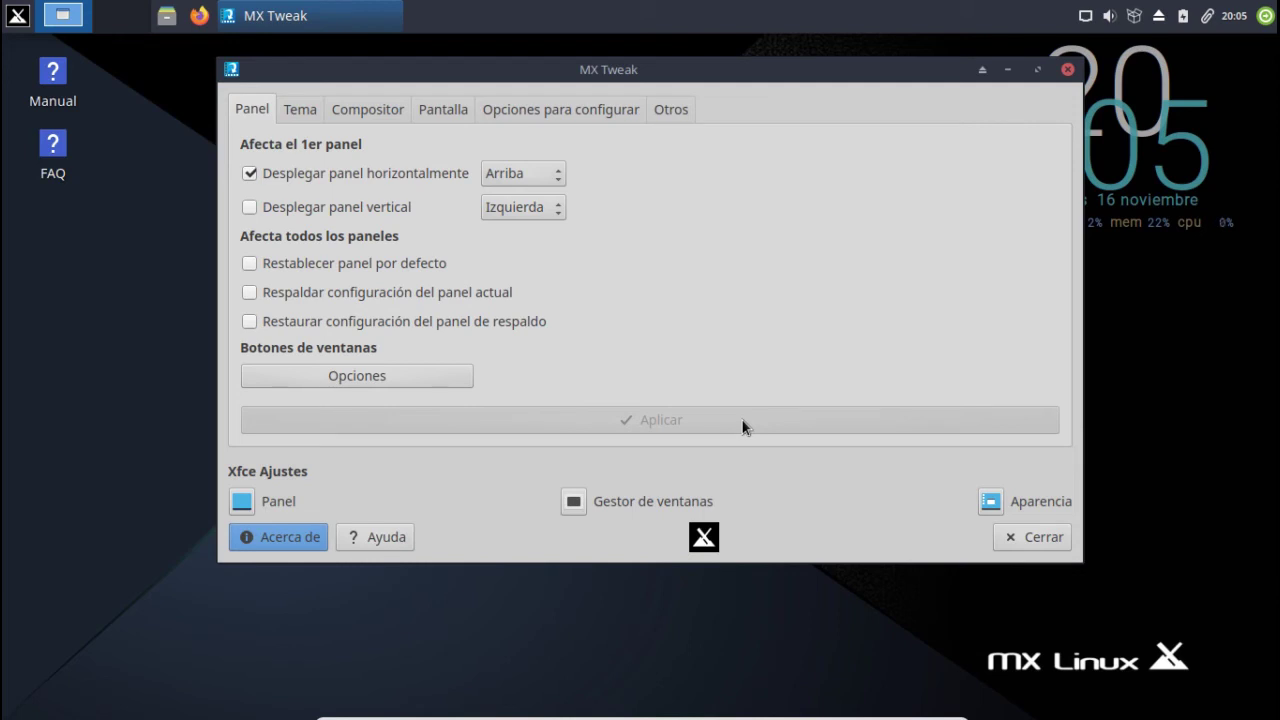
Step: Try the Fondo position for the horizontal panel and return it to Arriba
click(494, 180)
click(496, 146)
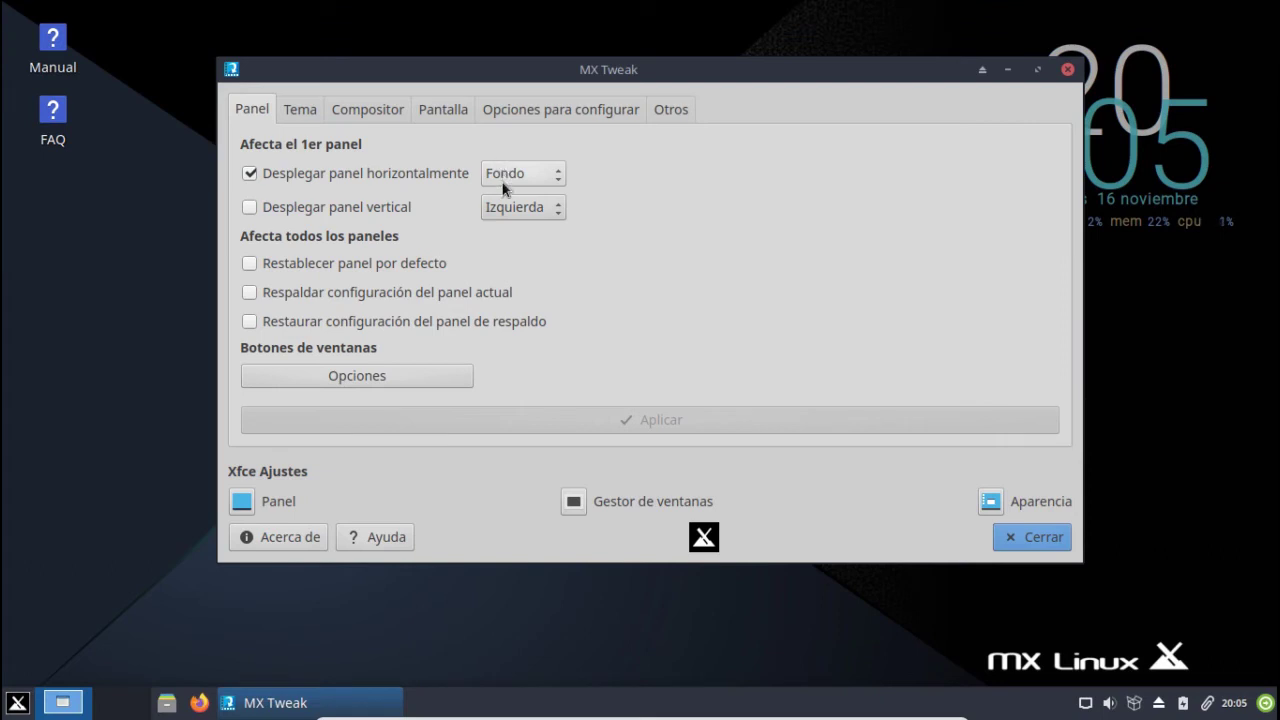
click(505, 188)
click(502, 199)
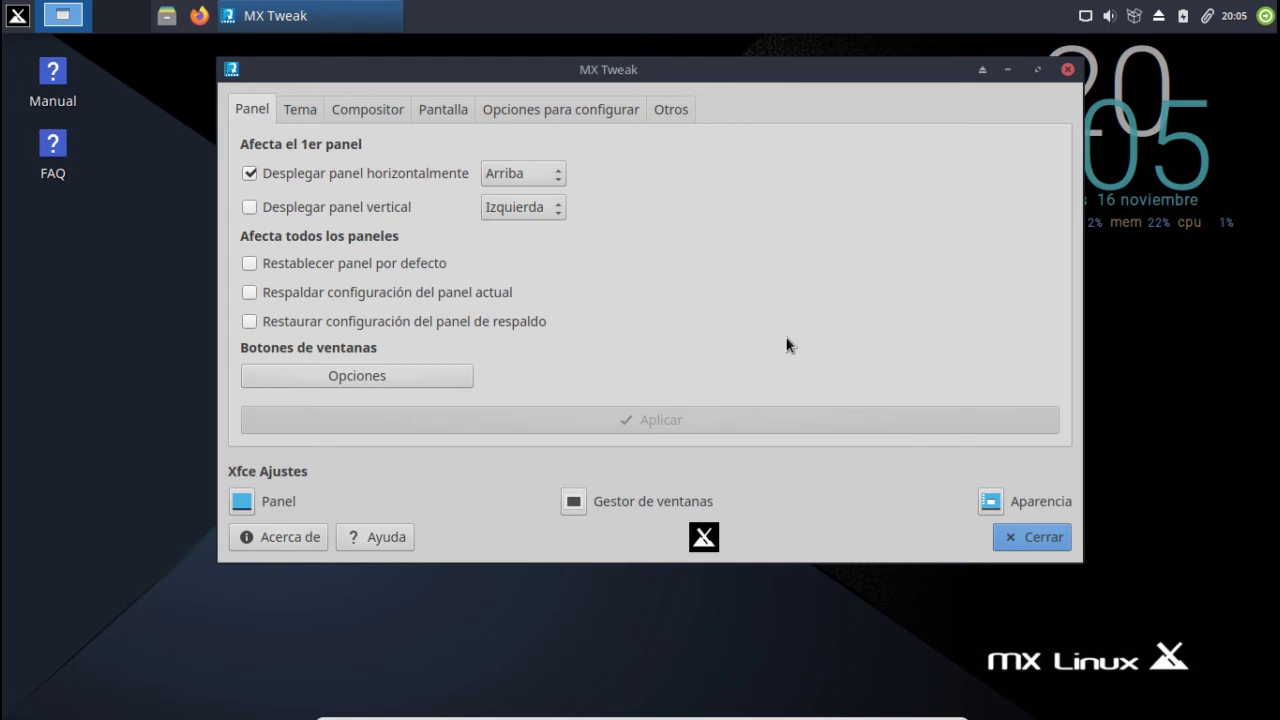
Step: Review the Tema, Compositor, Pantalla and Opciones para configurar settings, and close MX Tweak
click(295, 112)
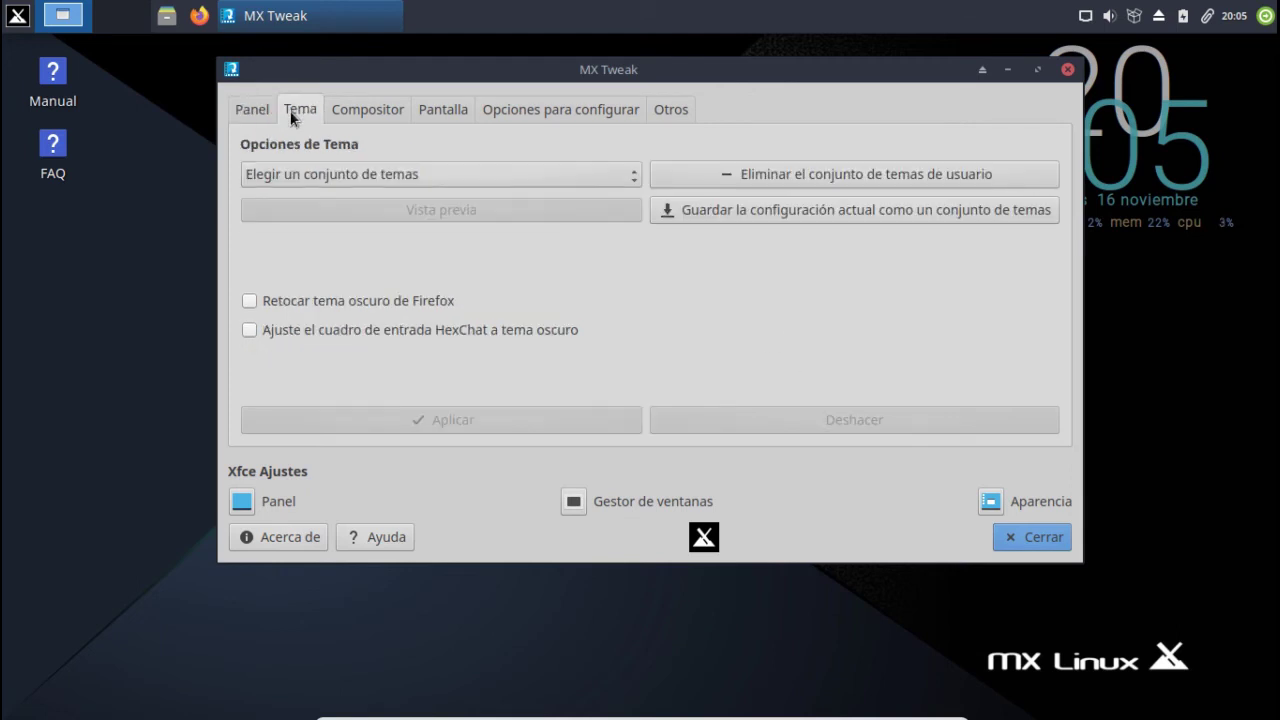
click(366, 109)
click(448, 108)
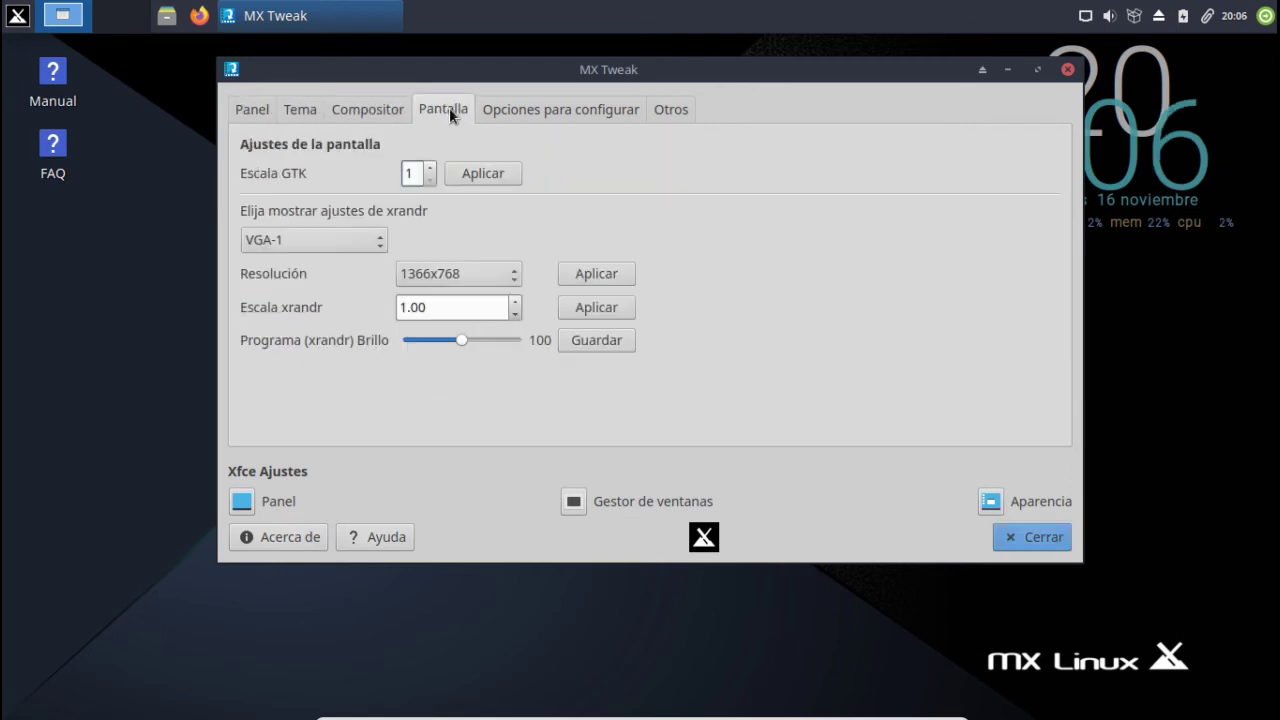
click(504, 111)
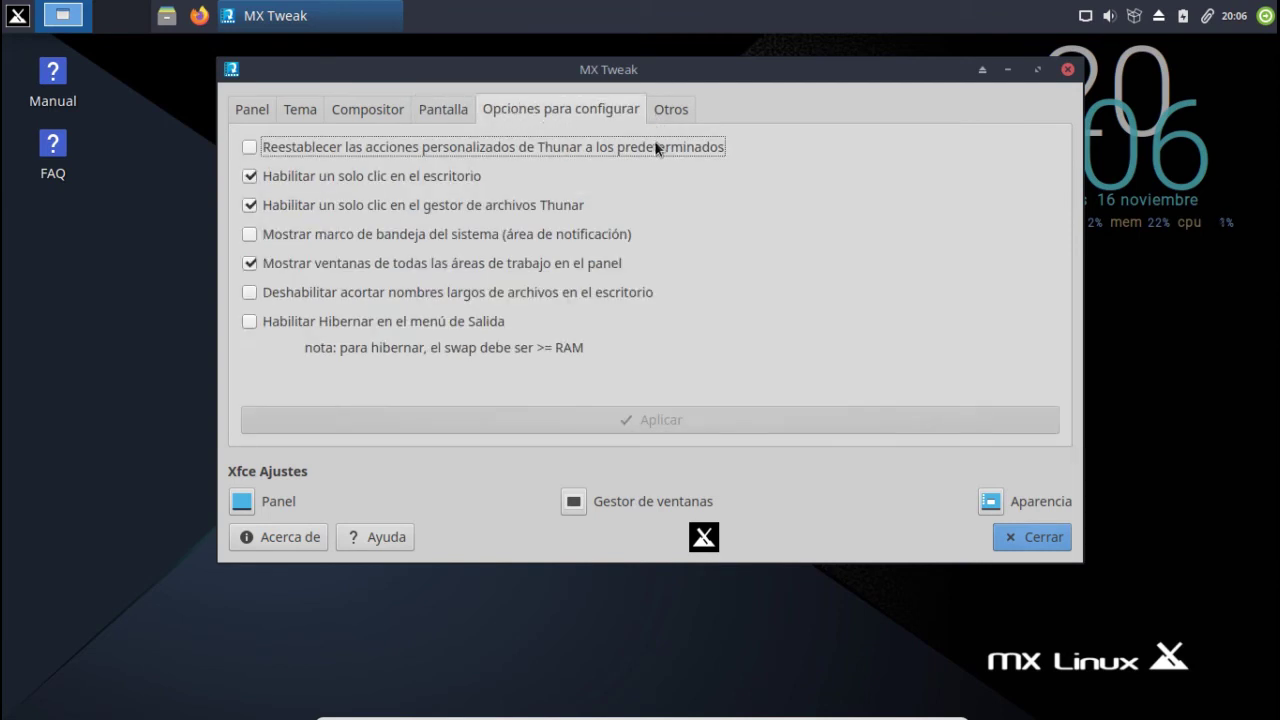
click(1022, 540)
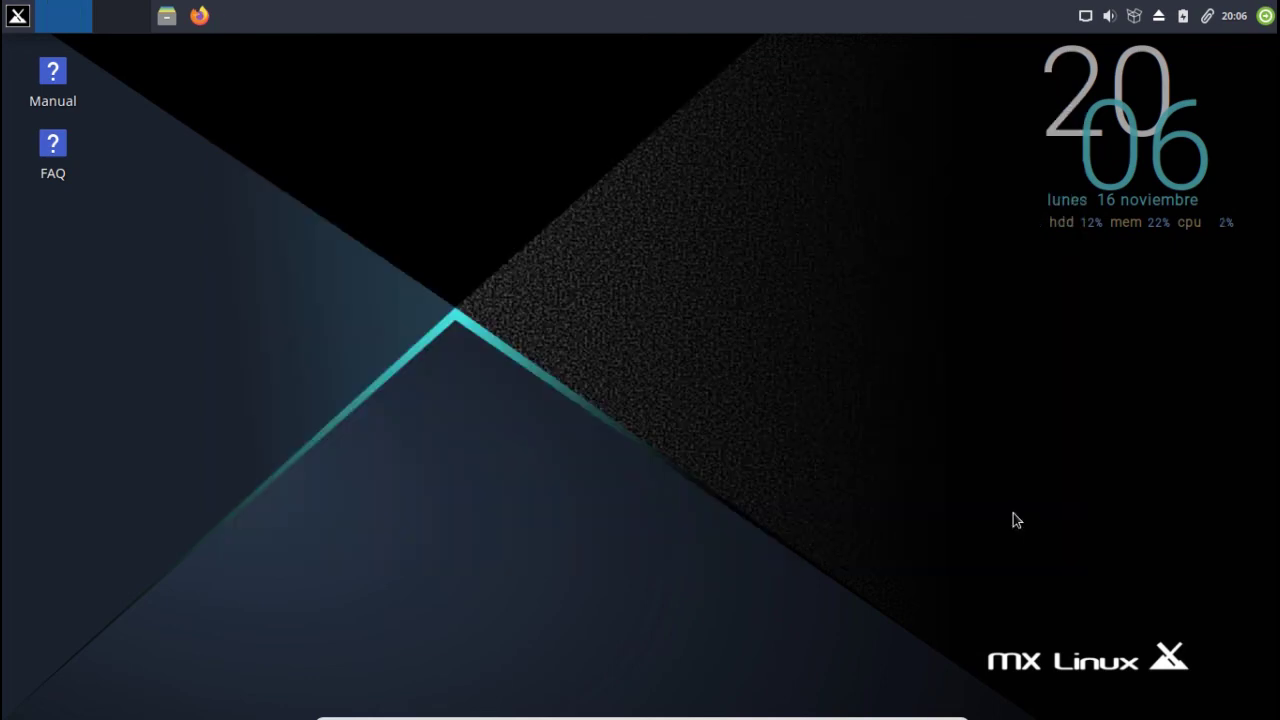
Step: Open the Xfce terminal from the recently used applications and enlarge its text by two levels
click(12, 20)
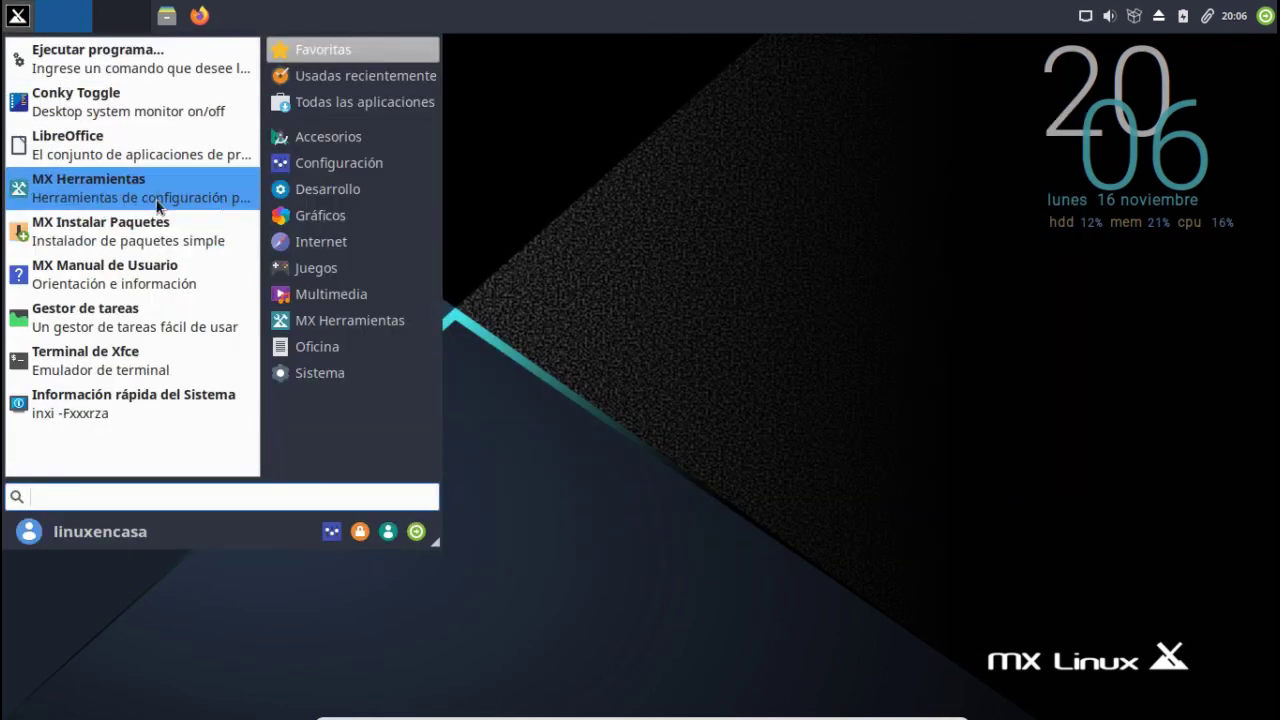
mouse_move(350, 75)
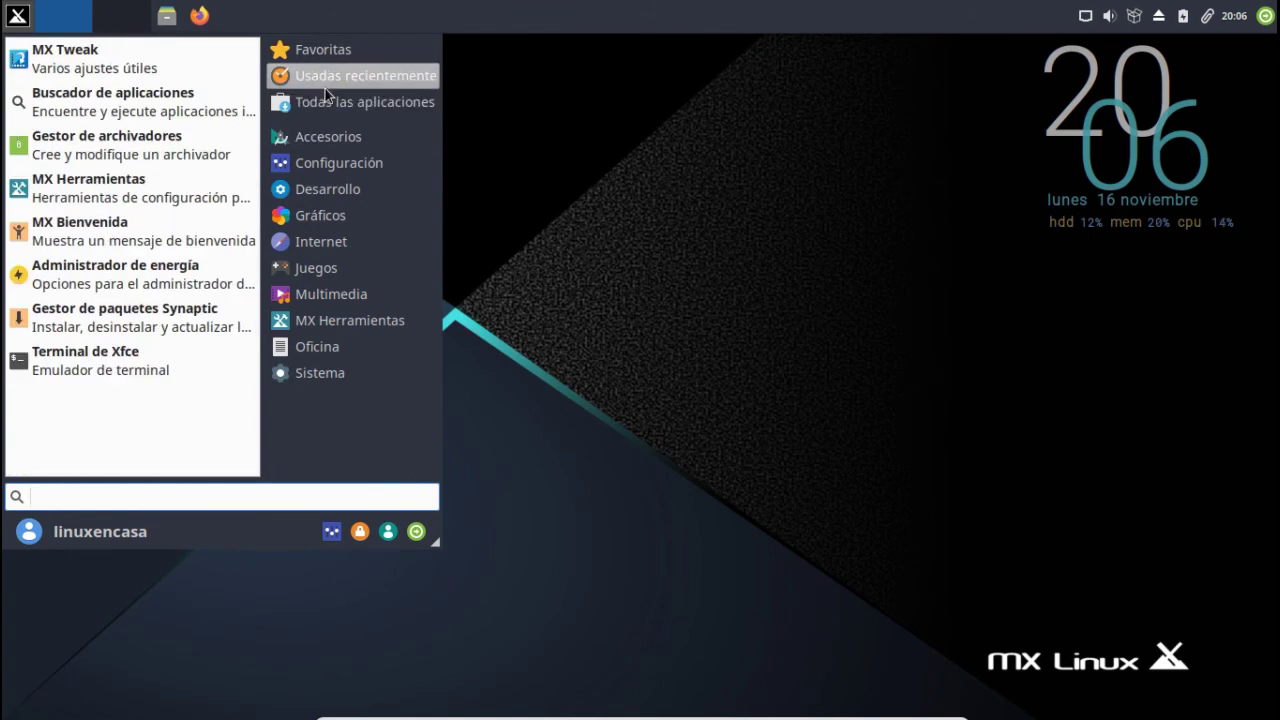
click(85, 360)
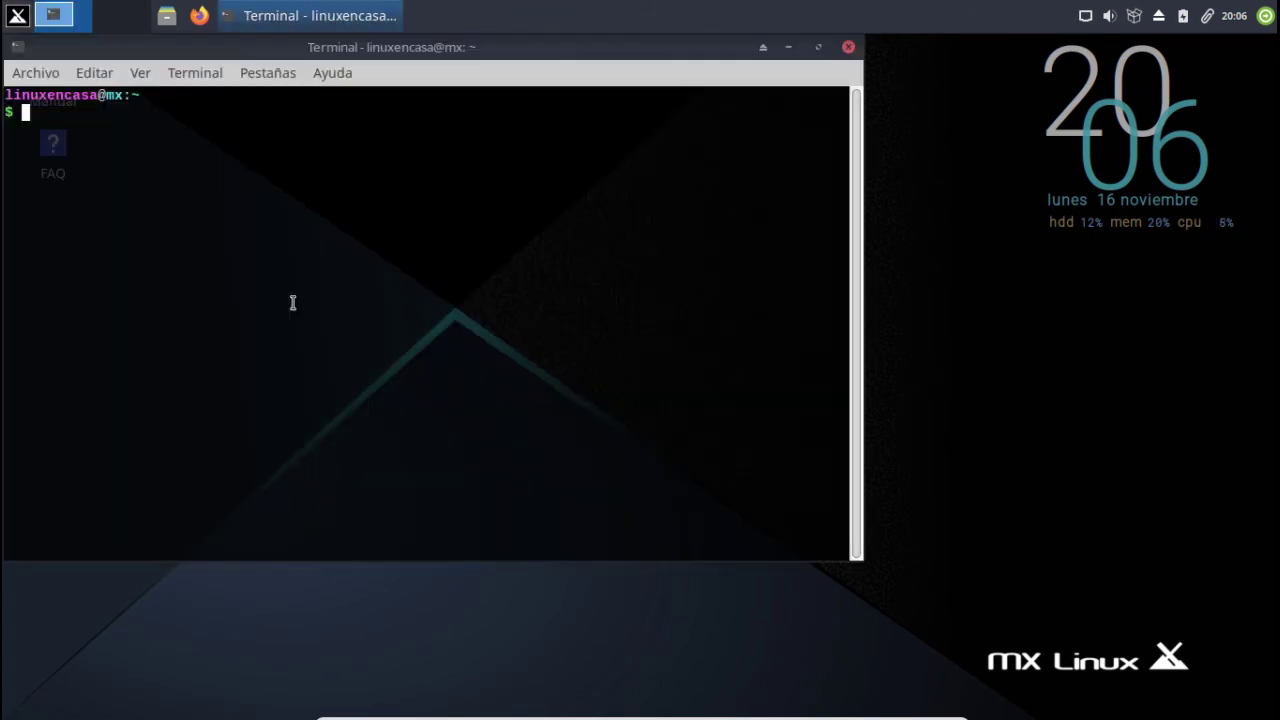
click(140, 72)
click(171, 208)
click(144, 74)
click(176, 200)
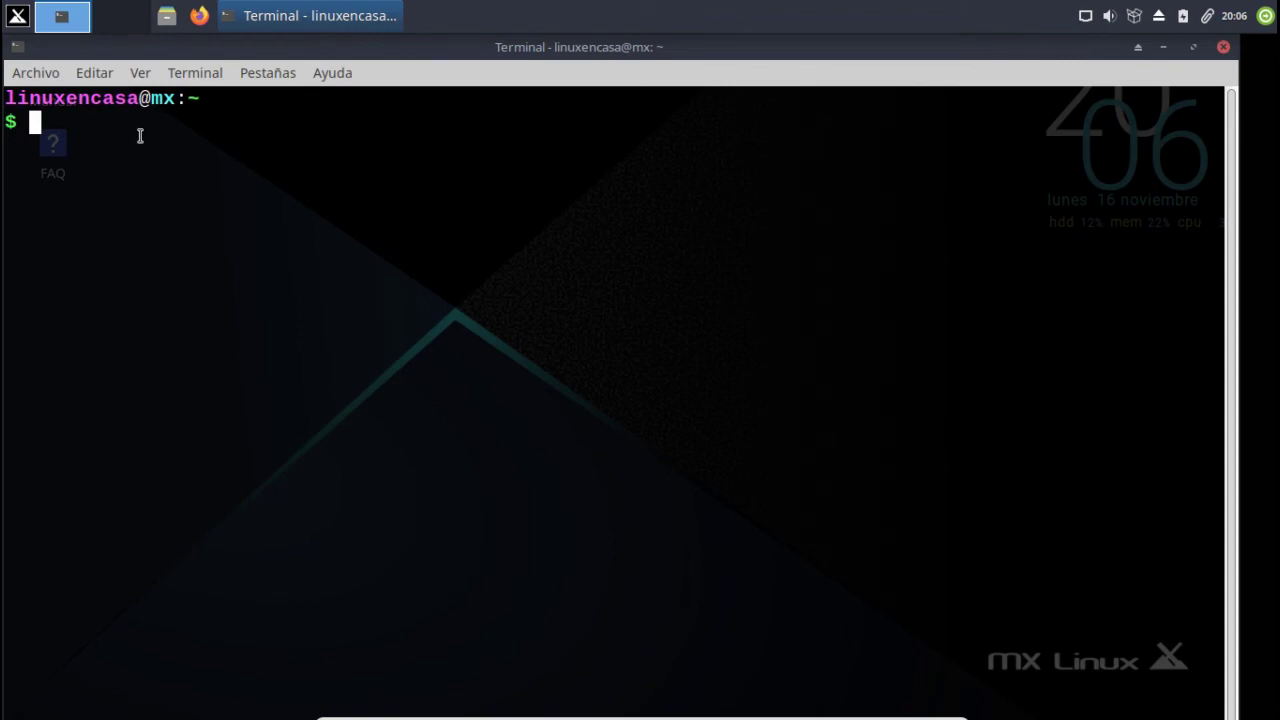
Step: Run neofetch to show the system information and highlight the kernel version in its output
text(neofetch)
key(Return)
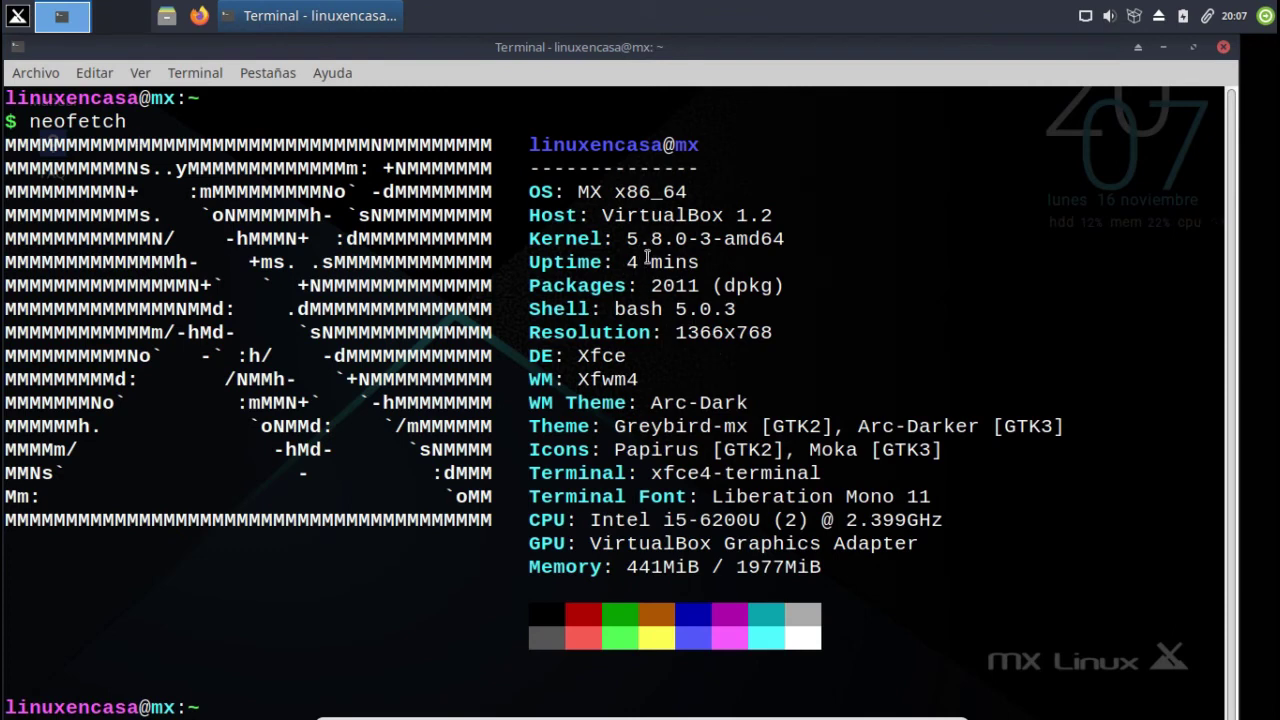
drag(792, 238, 630, 235)
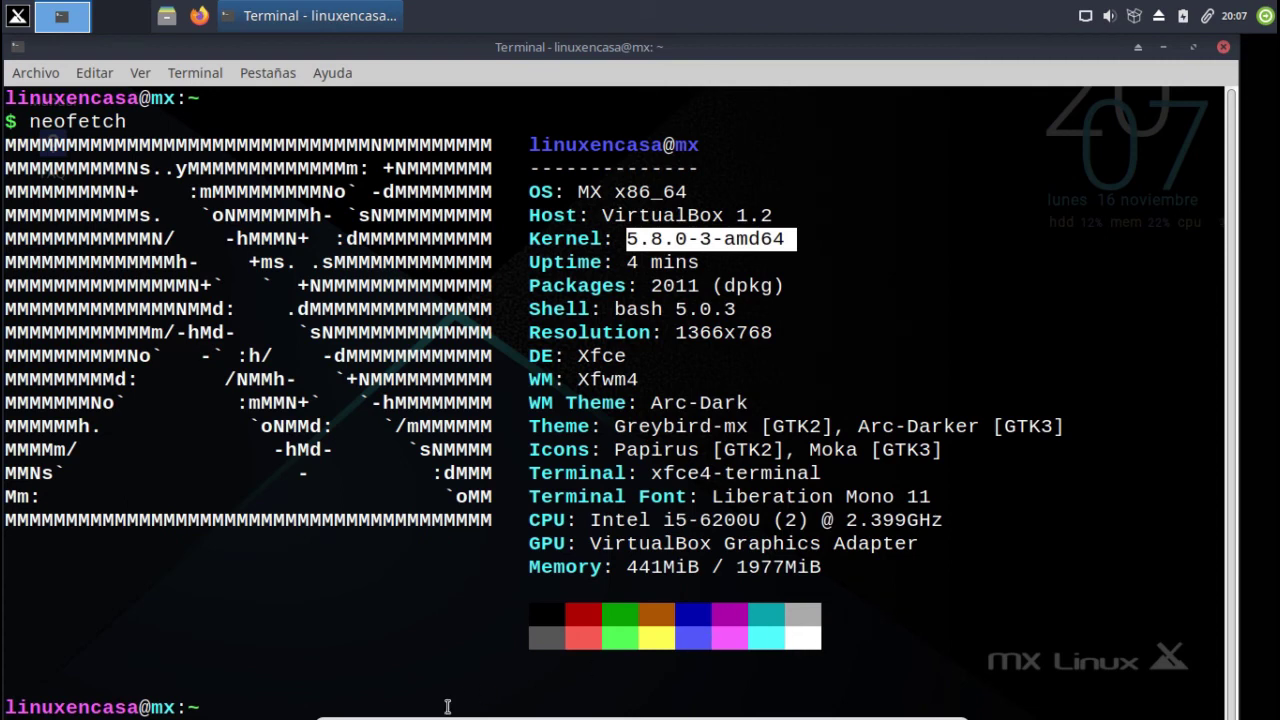
click(226, 707)
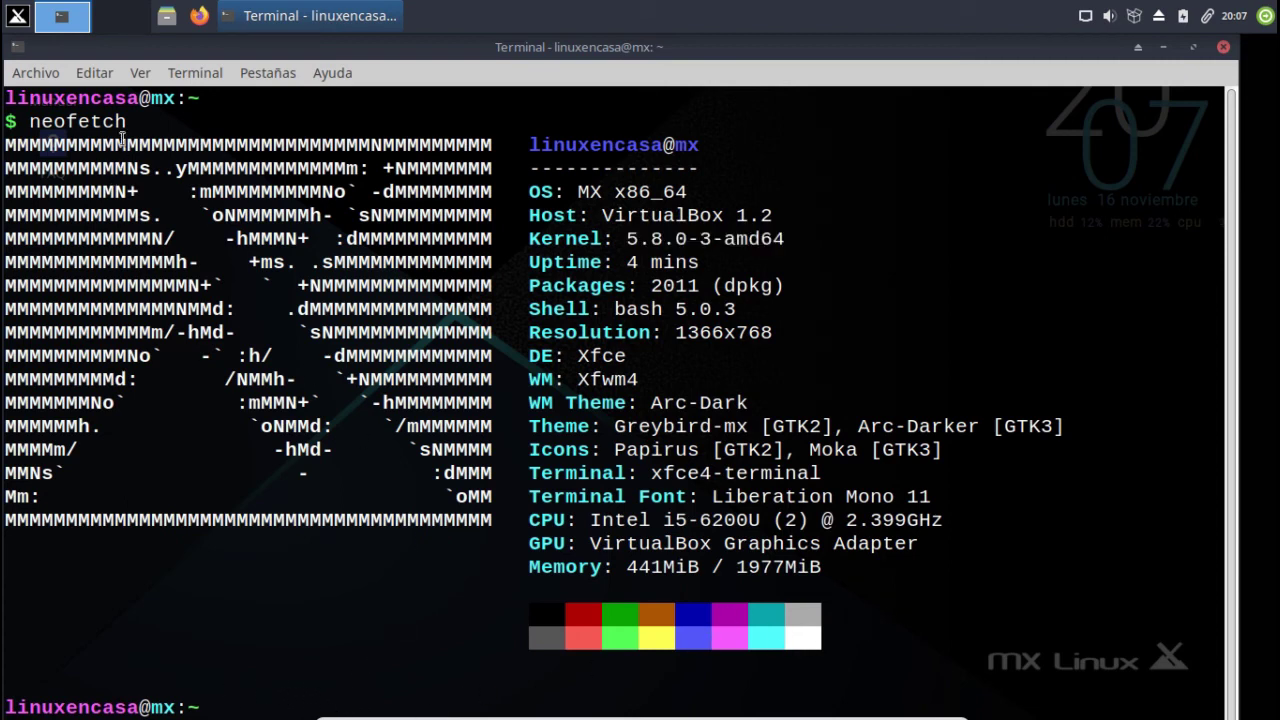
Step: Reduce the terminal text by one level and maximize the terminal window
click(140, 72)
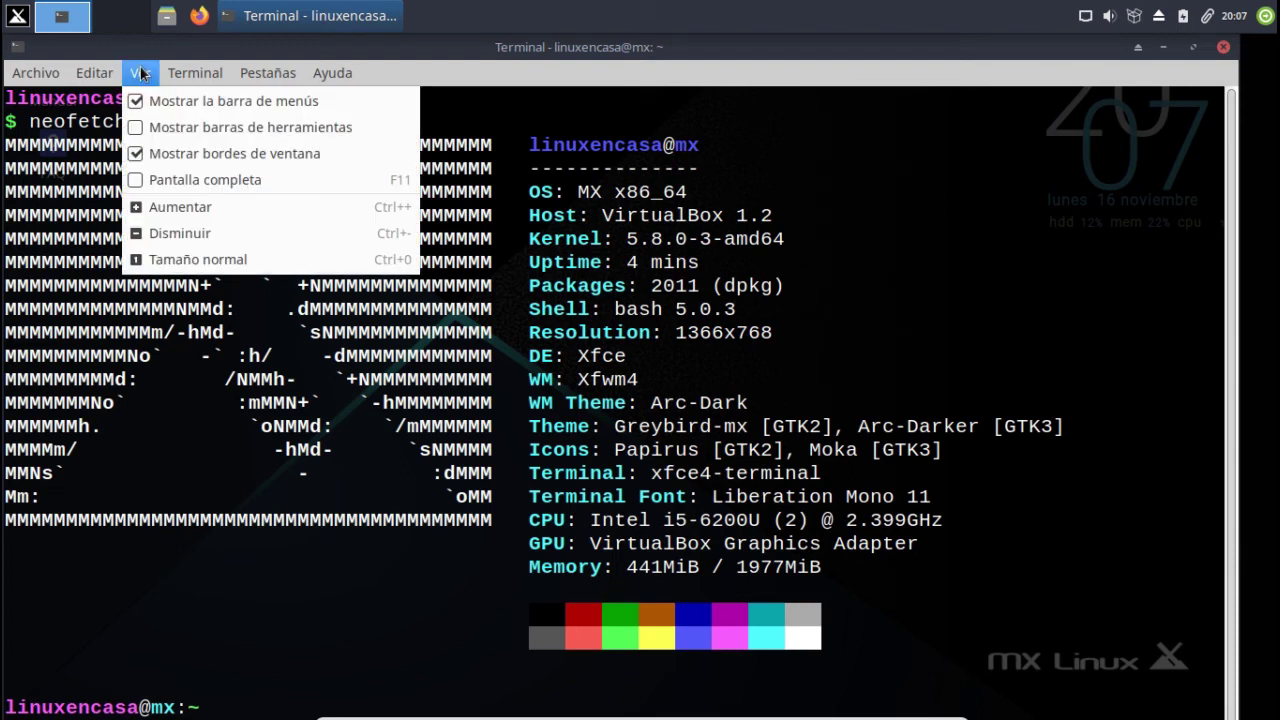
click(165, 233)
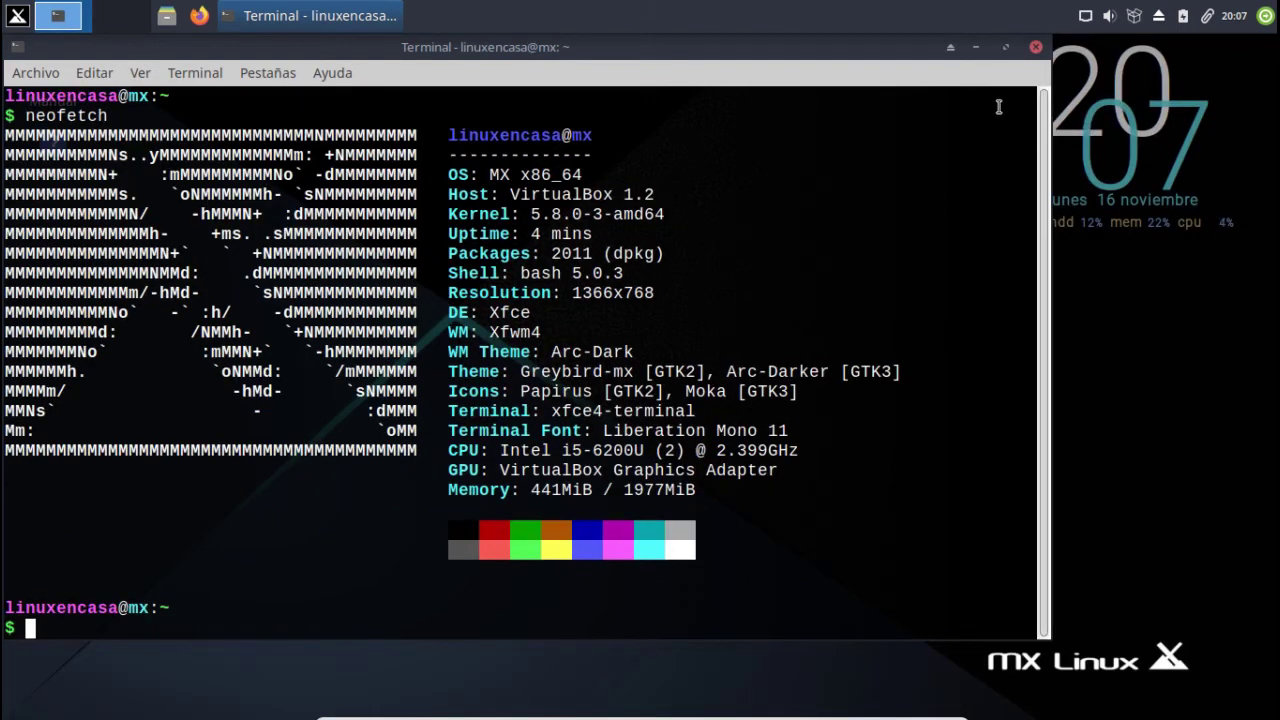
click(1005, 47)
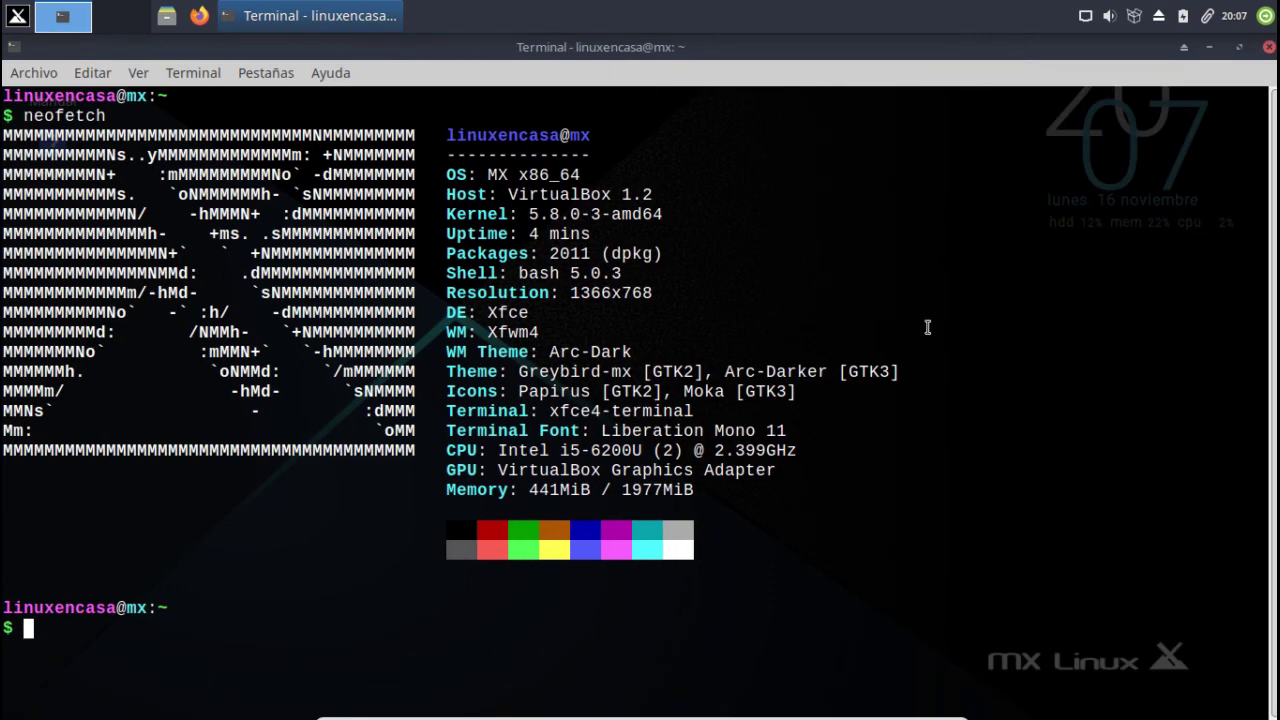
Step: Clear the terminal and check disk and memory usage with df and free
text(clear)
key(Return)
text(df)
key(Return)
text(free)
key(Return)
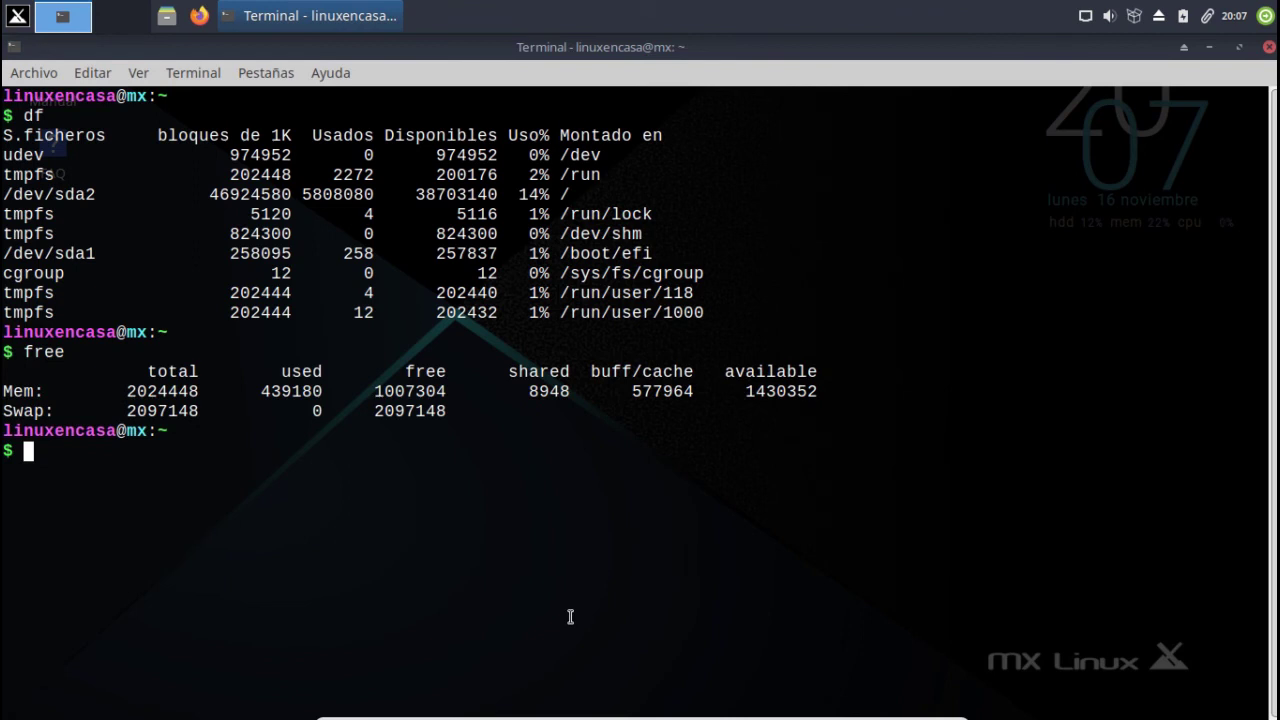
Step: Inspect the running processes with htop, quit it, and run neofetch again
text(htop)
key(Return)
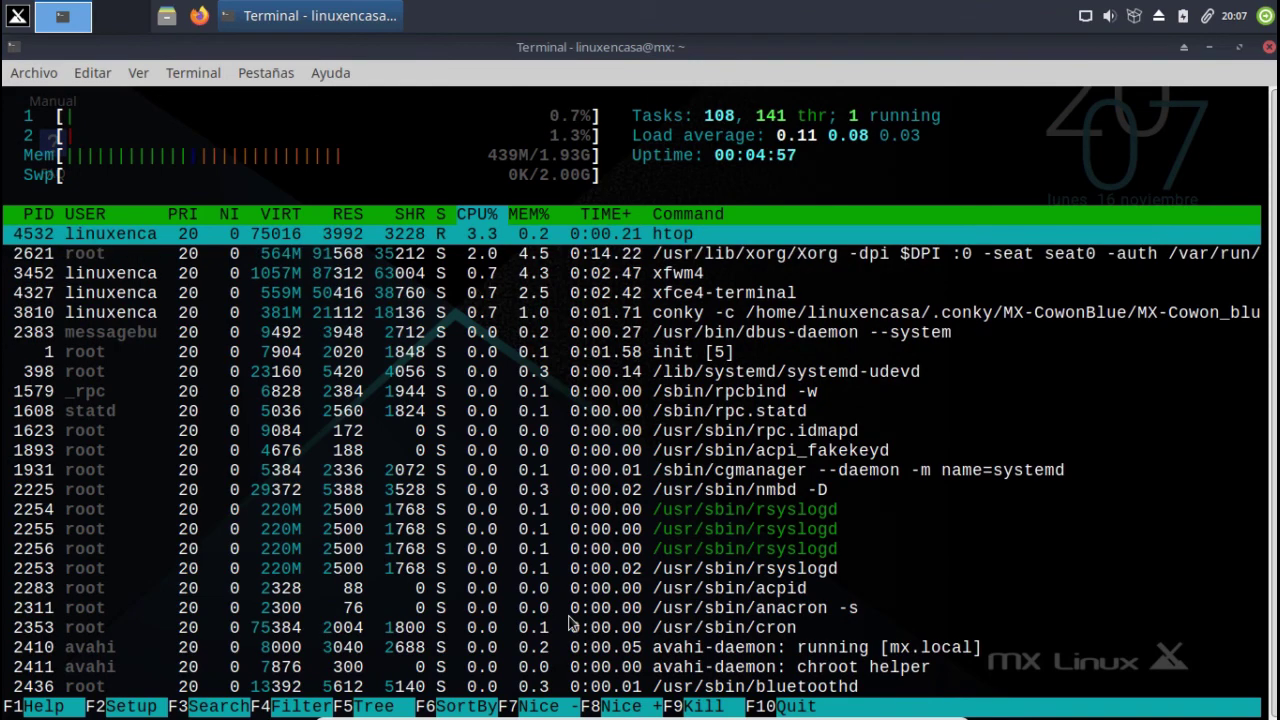
click(787, 706)
text(neofetch)
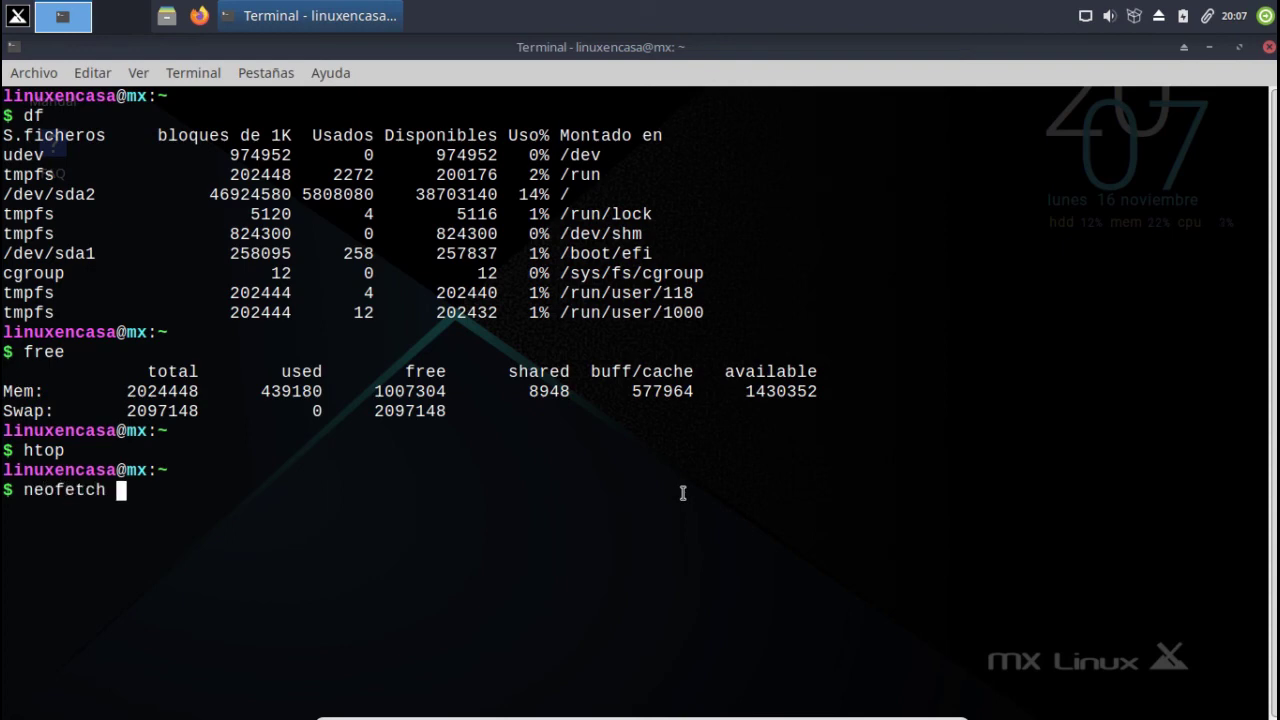
key(Return)
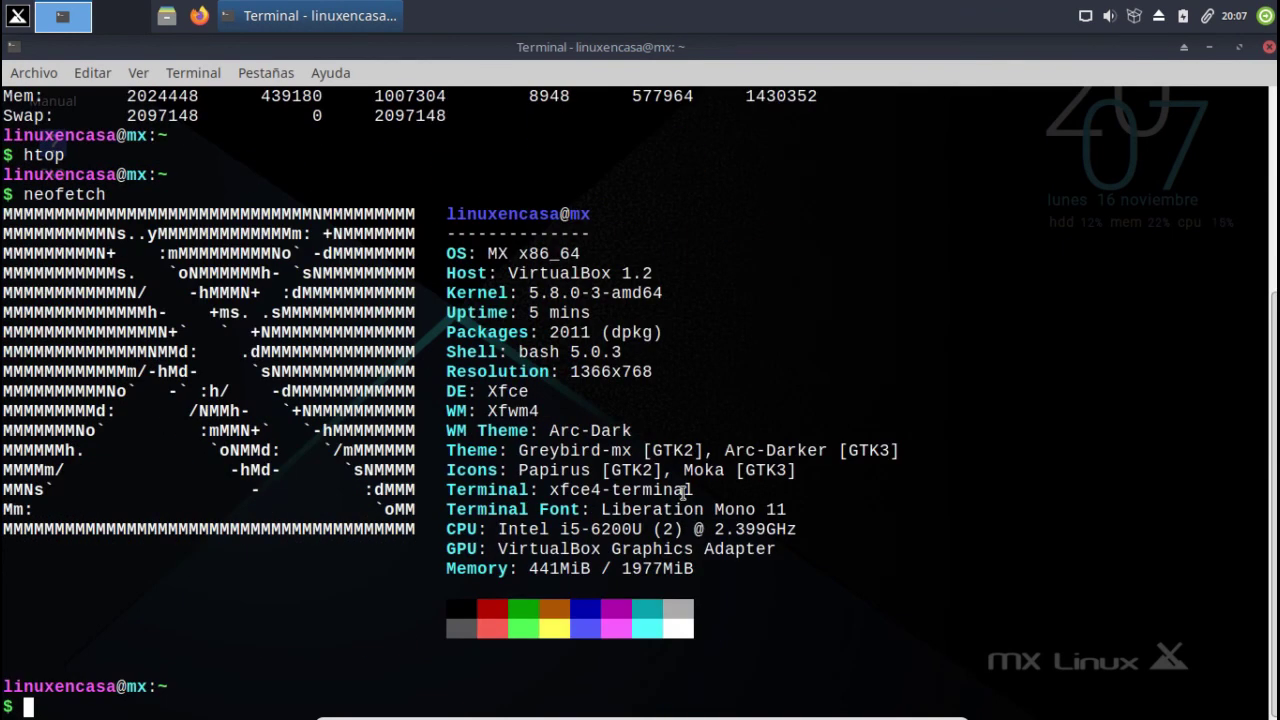